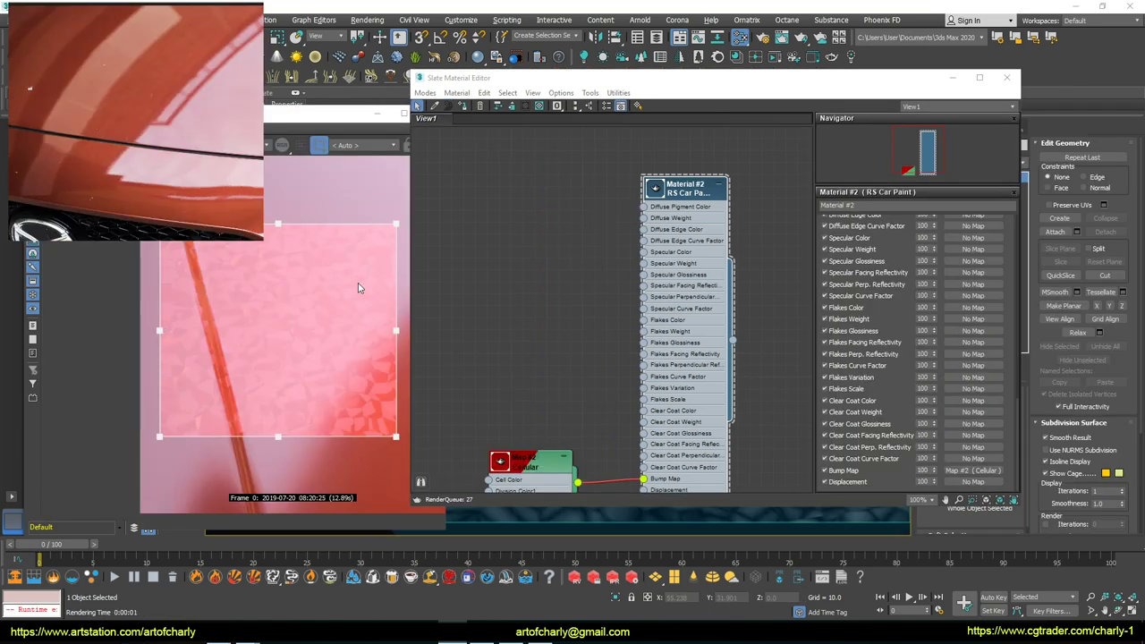
Open the Cellular bump map node's settings to inspect it
double_click(528, 462)
left_click_drag(911, 412, 910, 416)
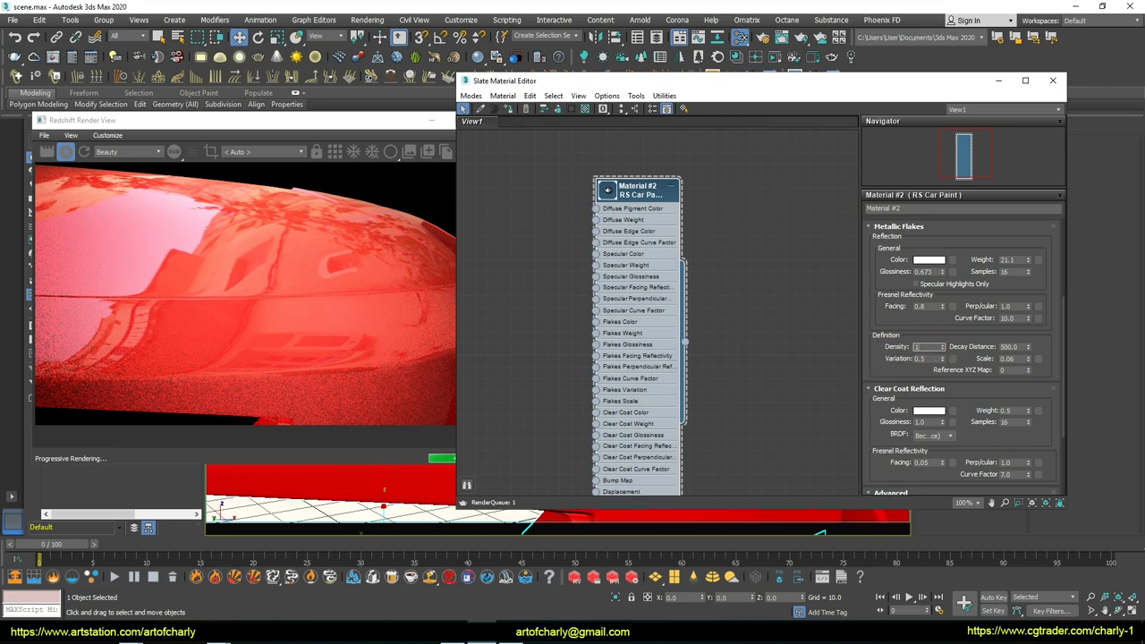
Set the metallic flakes density to 0.7 after trying 0.1 and 0.4
type("0.1")
left_click(946, 349)
left_click_drag(945, 349, 945, 336)
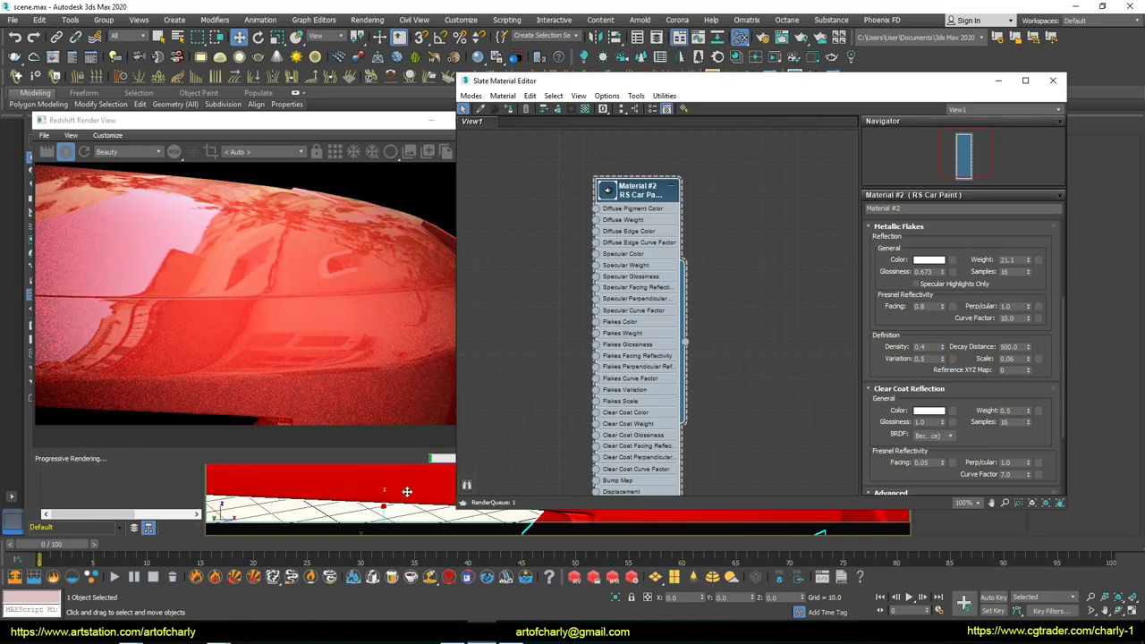
scroll(404, 501, "up", 3)
scroll(399, 508, "up", 3)
scroll(401, 509, "up", 2)
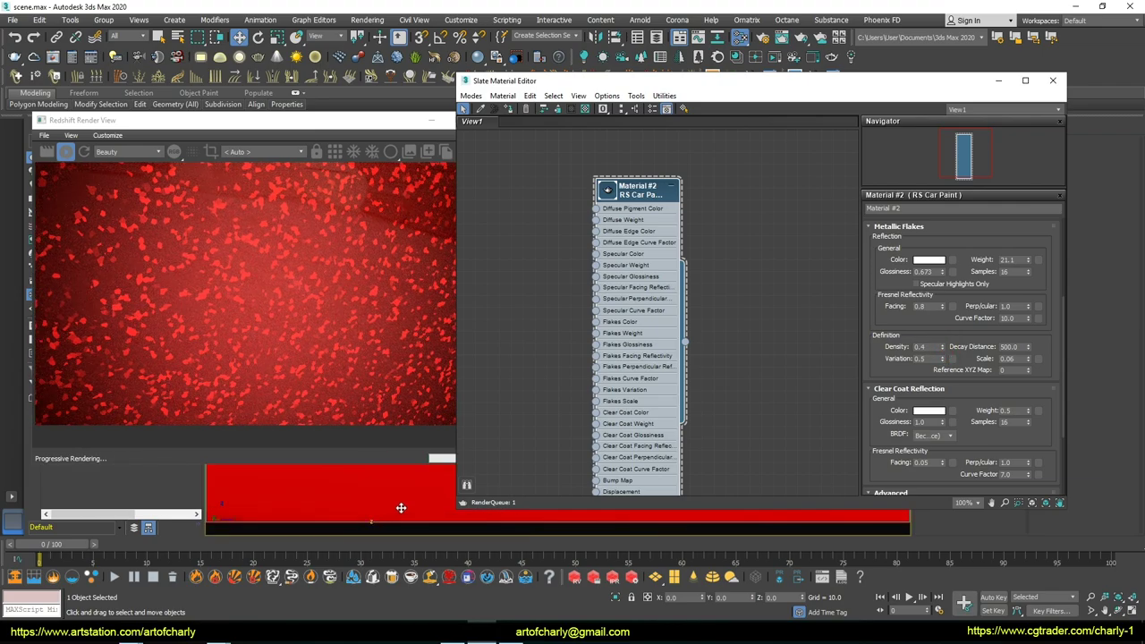
scroll(400, 504, "down", 2)
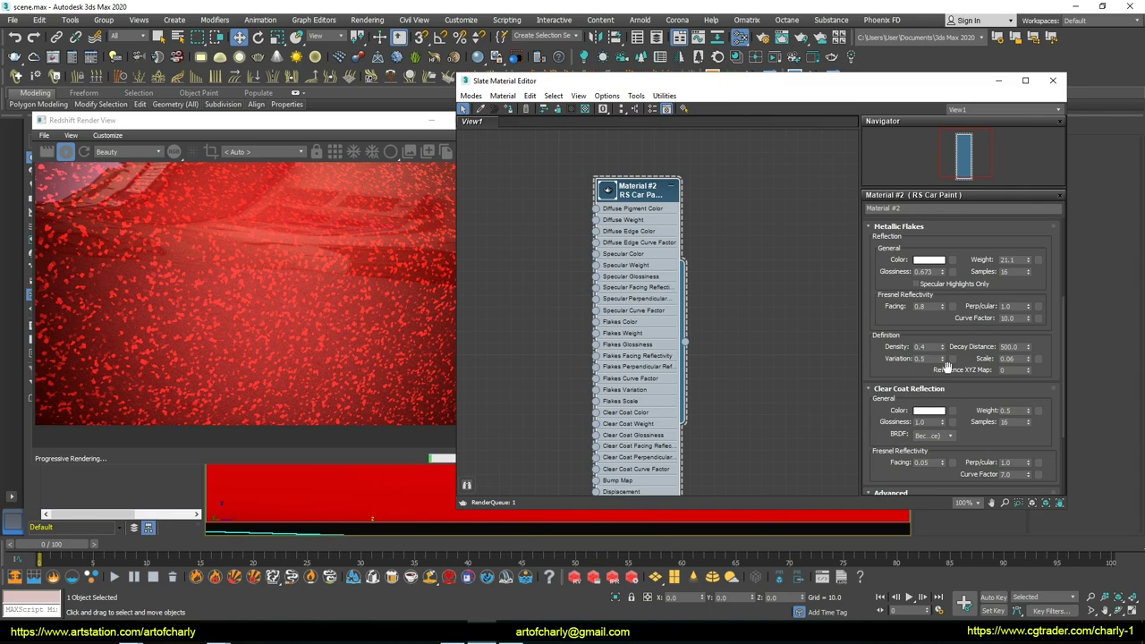
left_click_drag(943, 353, 940, 331)
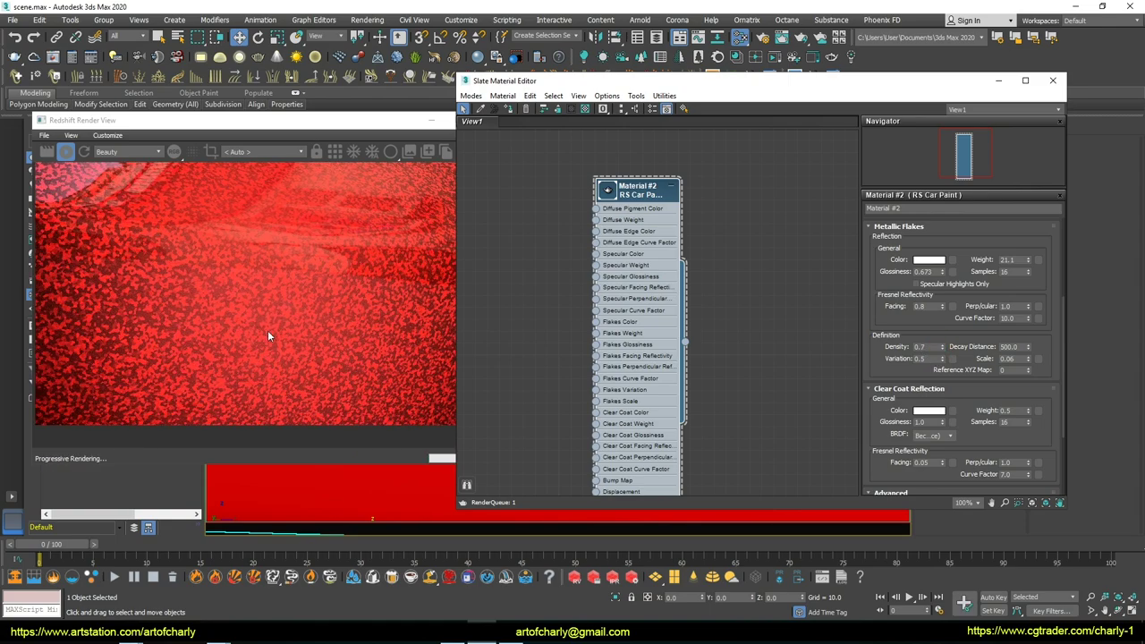
Try cyan and purple flake colours, then cancel to keep the flakes white
left_click(926, 262)
left_click(287, 117)
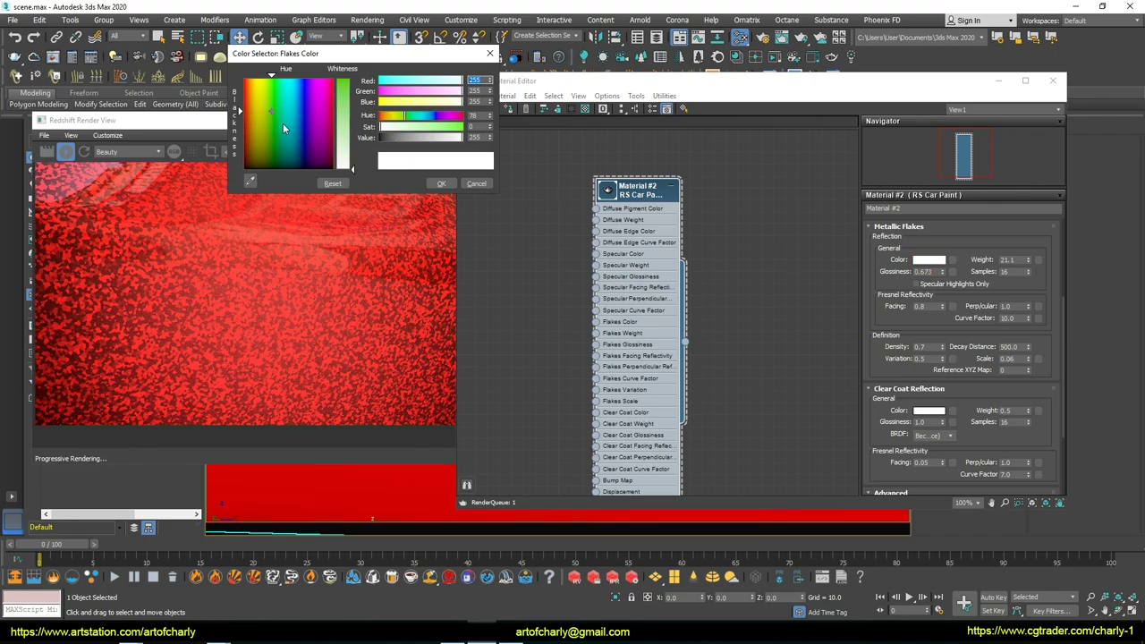
left_click(340, 84)
left_click_drag(340, 83, 341, 112)
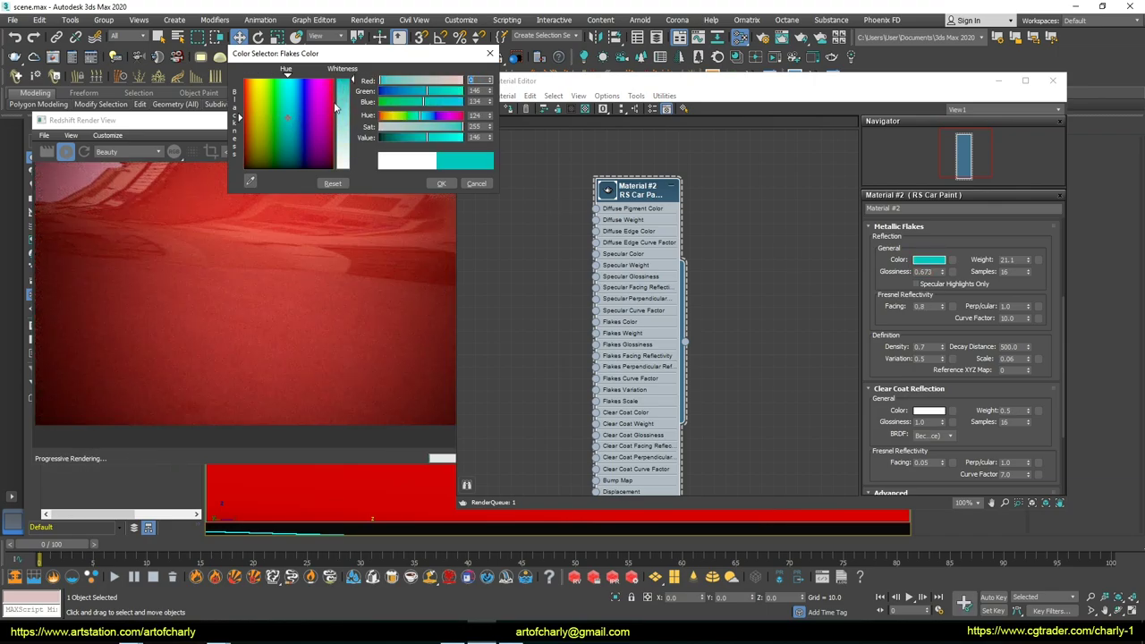
left_click(305, 105)
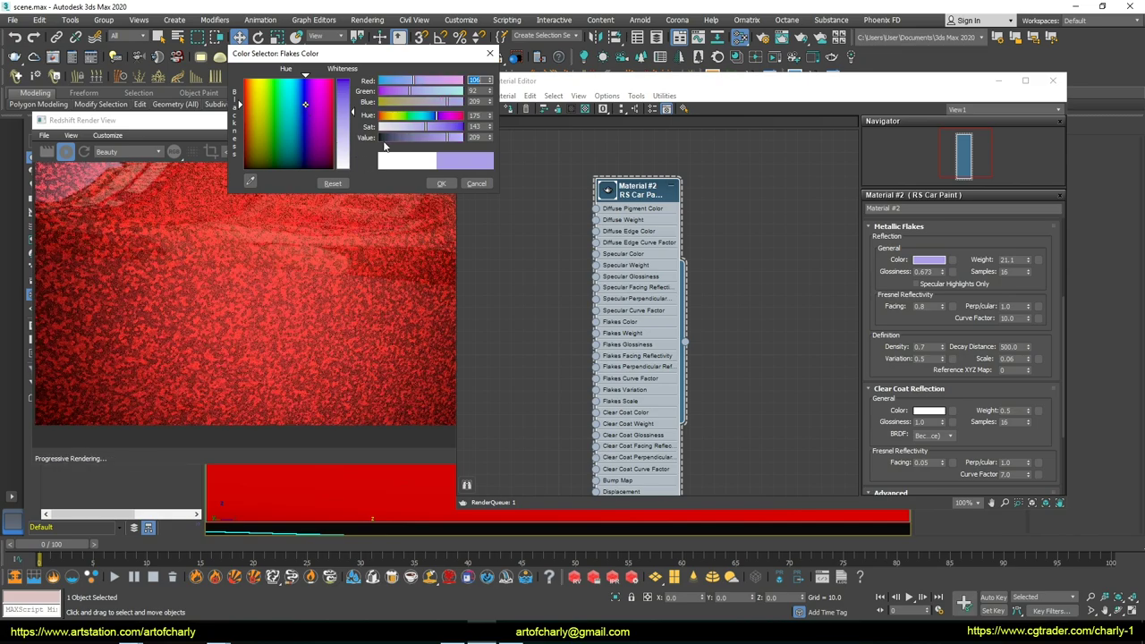
left_click_drag(352, 107, 352, 85)
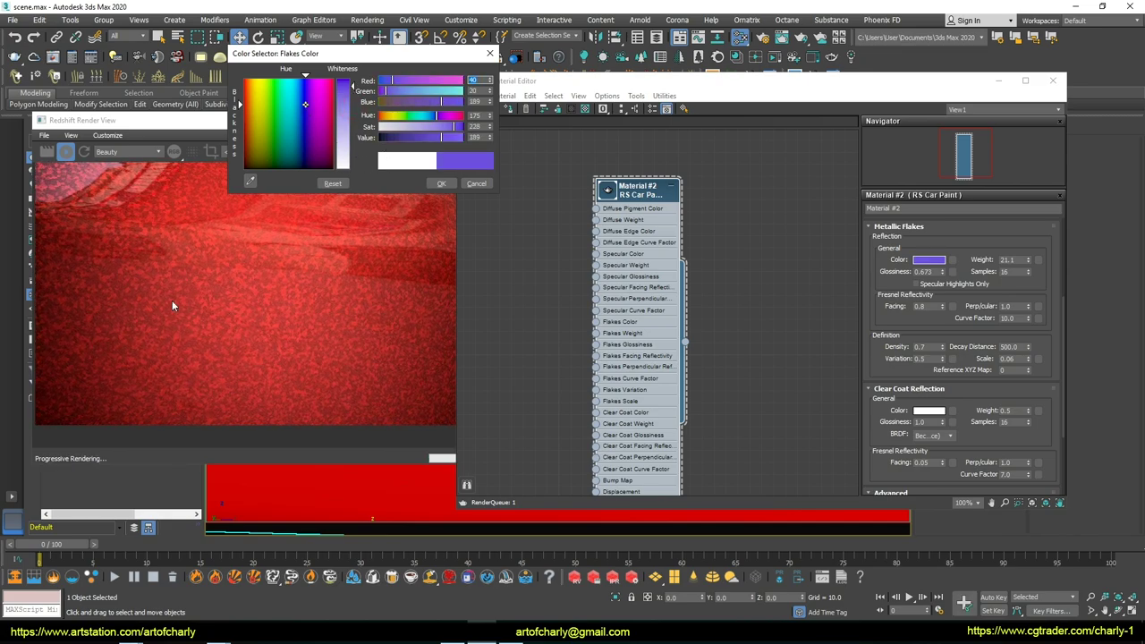
left_click(476, 183)
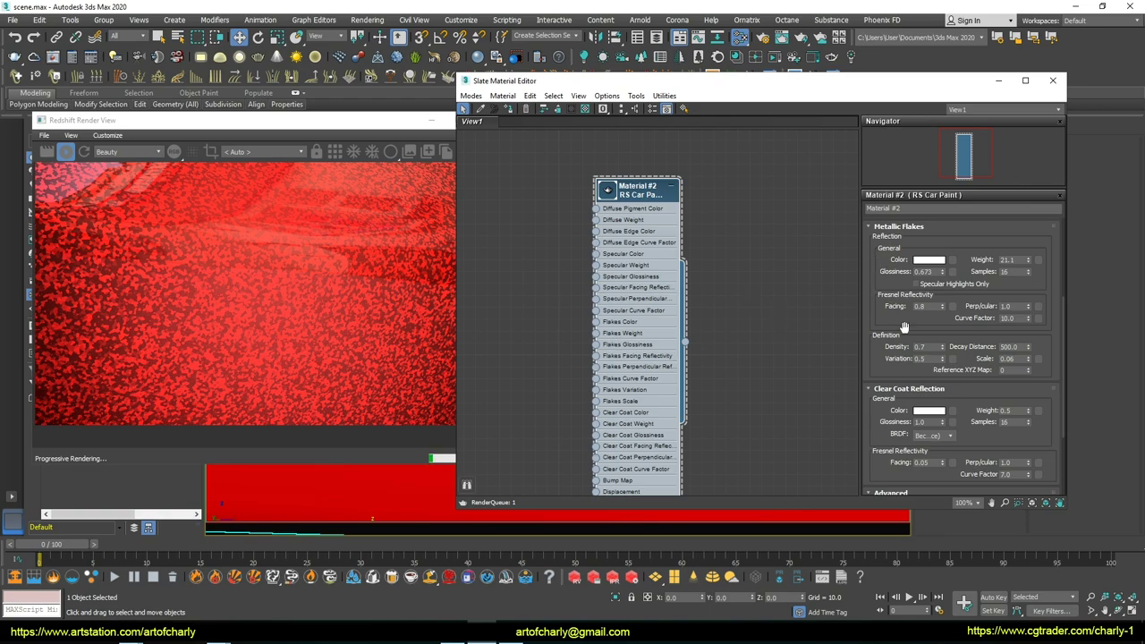
Highlight the Decay Distance setting and orbit out to see the whole car
left_click_drag(985, 339, 1059, 344)
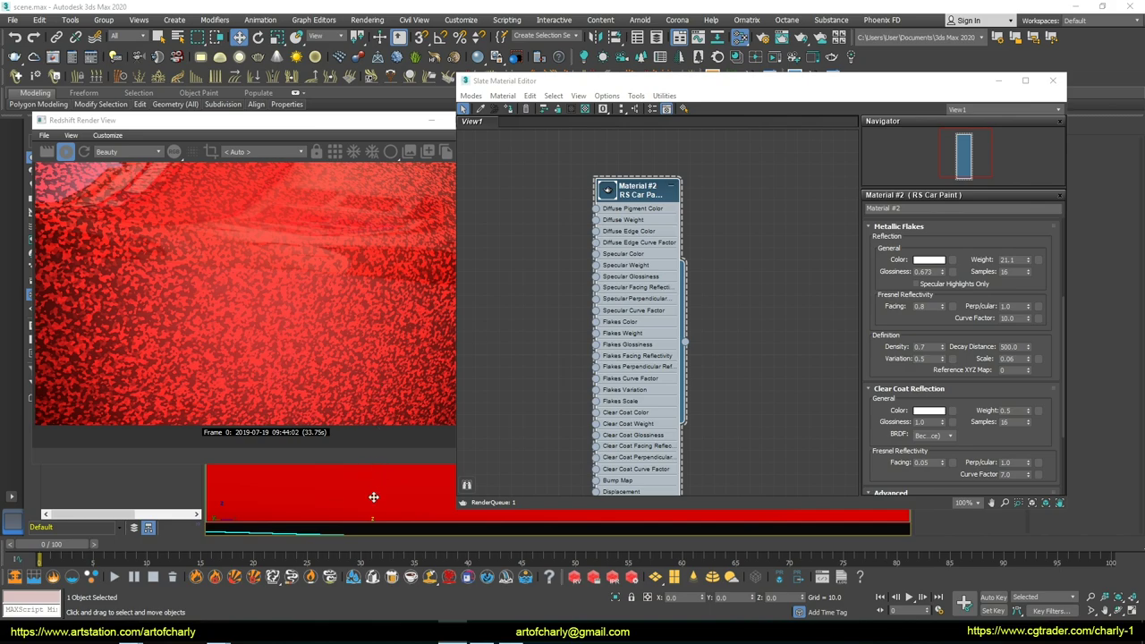
mouse_move(394, 483)
middle_mouse_down("alt")
mouse_move(342, 503)
mouse_move(330, 449)
middle_mouse_up("alt")
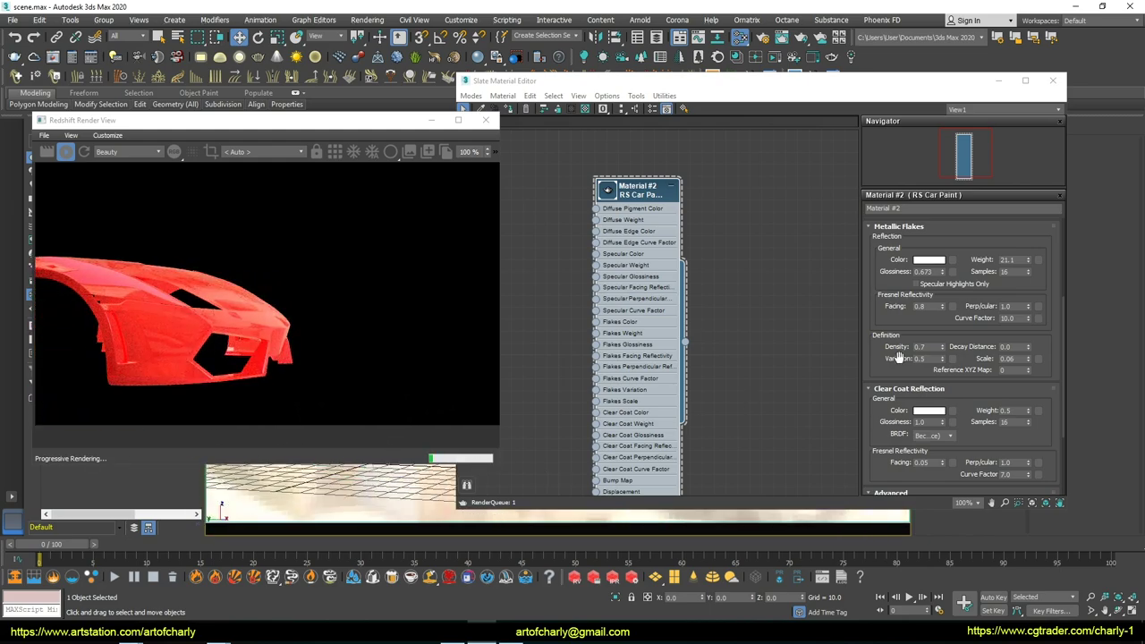
scroll(331, 485, "up", 4)
scroll(308, 479, "up", 4)
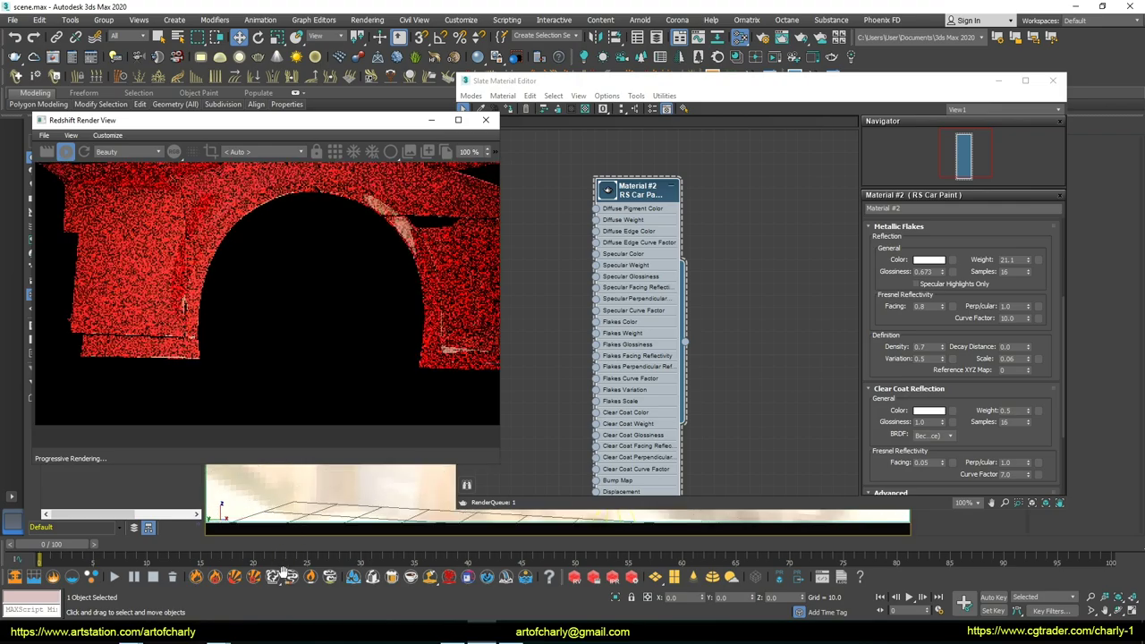
Point out flake Density, then lower flake Variation and raise it to 0.7
left_click(649, 360)
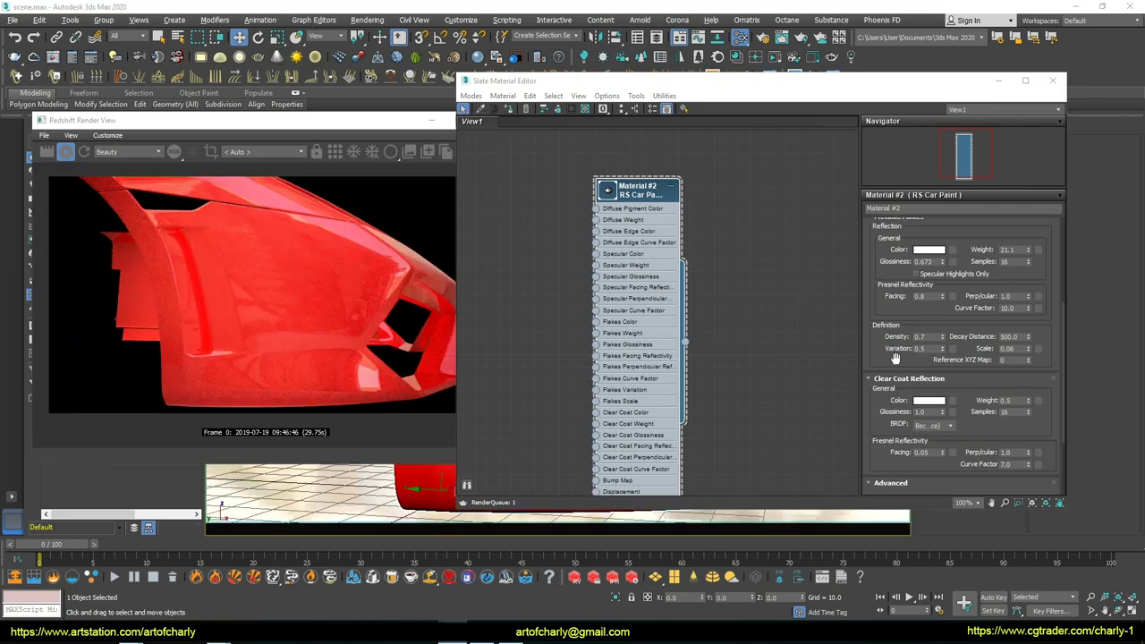
mouse_move(876, 353)
left_mouse_down()
mouse_move(889, 339)
mouse_move(953, 354)
left_mouse_up()
key("Escape")
mouse_move(387, 497)
middle_mouse_down("alt")
mouse_move(405, 493)
mouse_move(376, 504)
middle_mouse_up("alt")
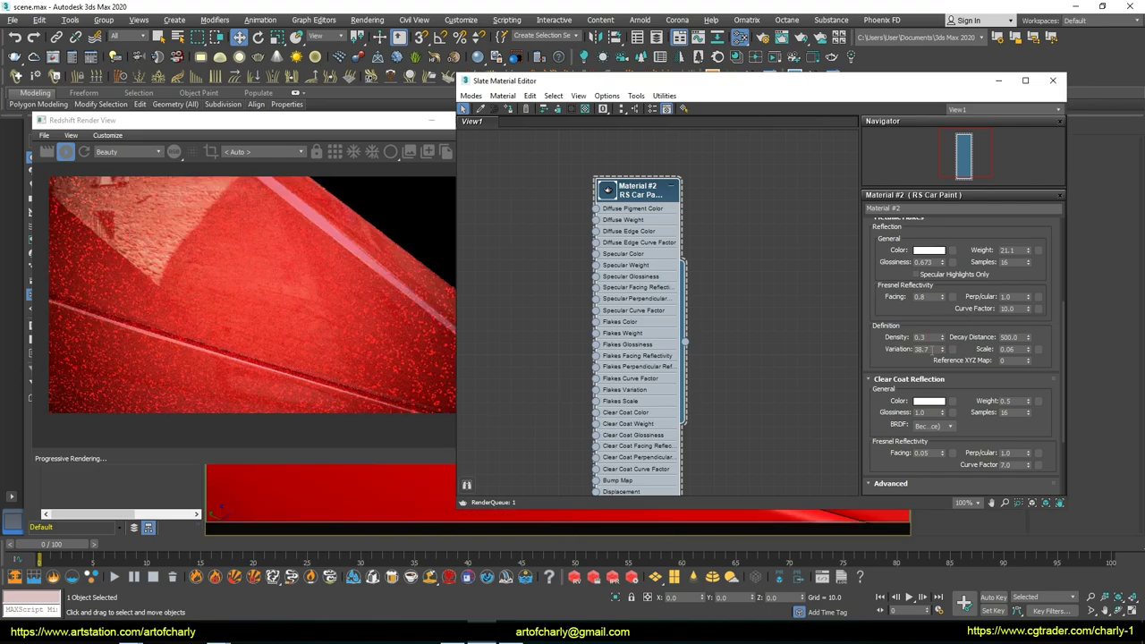
mouse_move(942, 350)
left_mouse_down()
mouse_move(941, 473)
mouse_move(983, 582)
mouse_move(879, 5)
left_mouse_up()
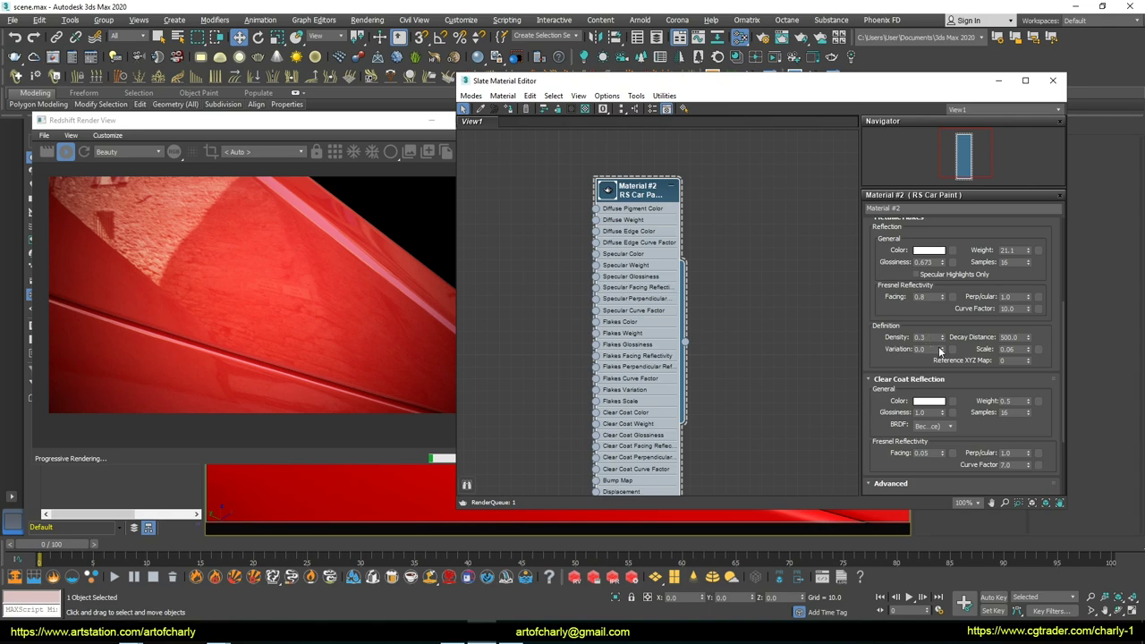
left_click_drag(941, 350, 941, 345)
Set flake Variation to 10 and store a Redshift render snapshot
double_click(926, 349)
type("1")
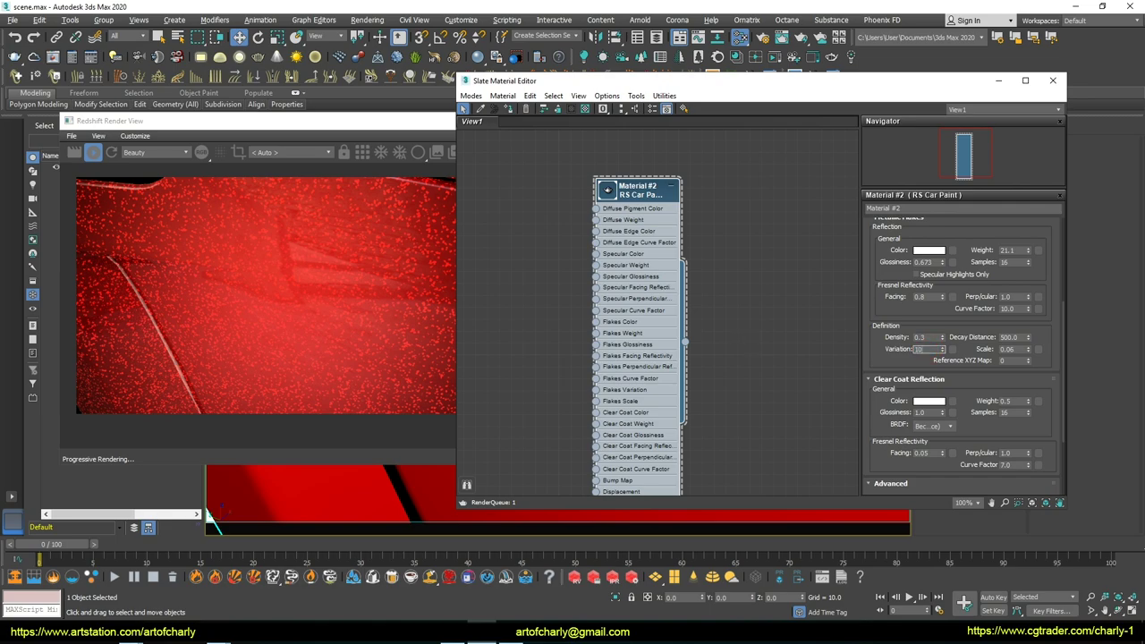
key("Return")
left_click(419, 121)
left_click(436, 152)
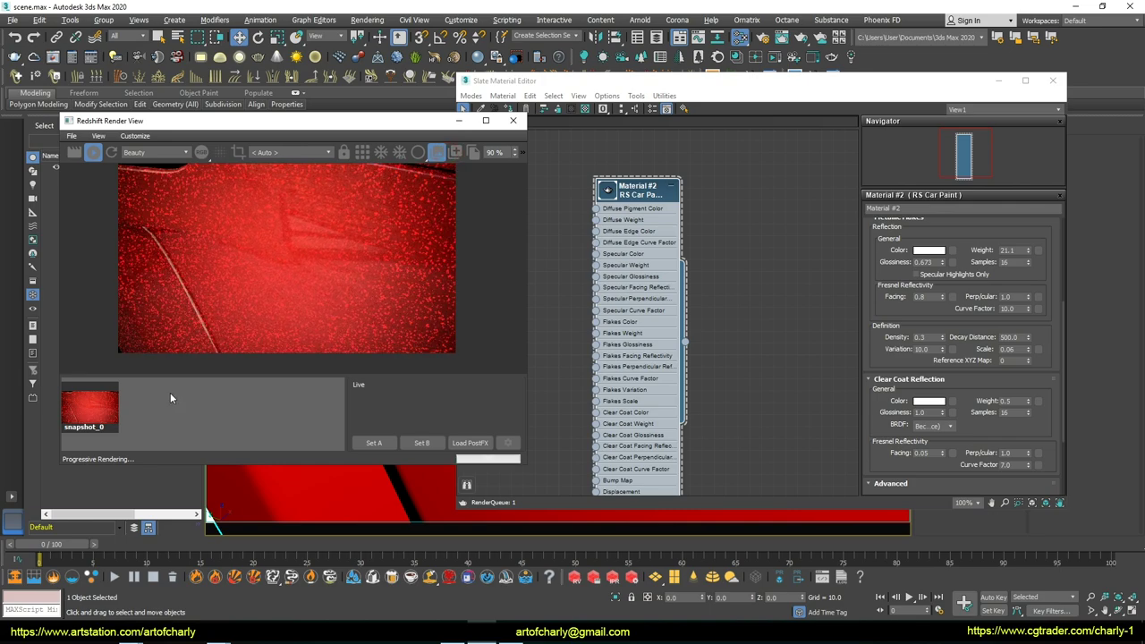
left_click(437, 154)
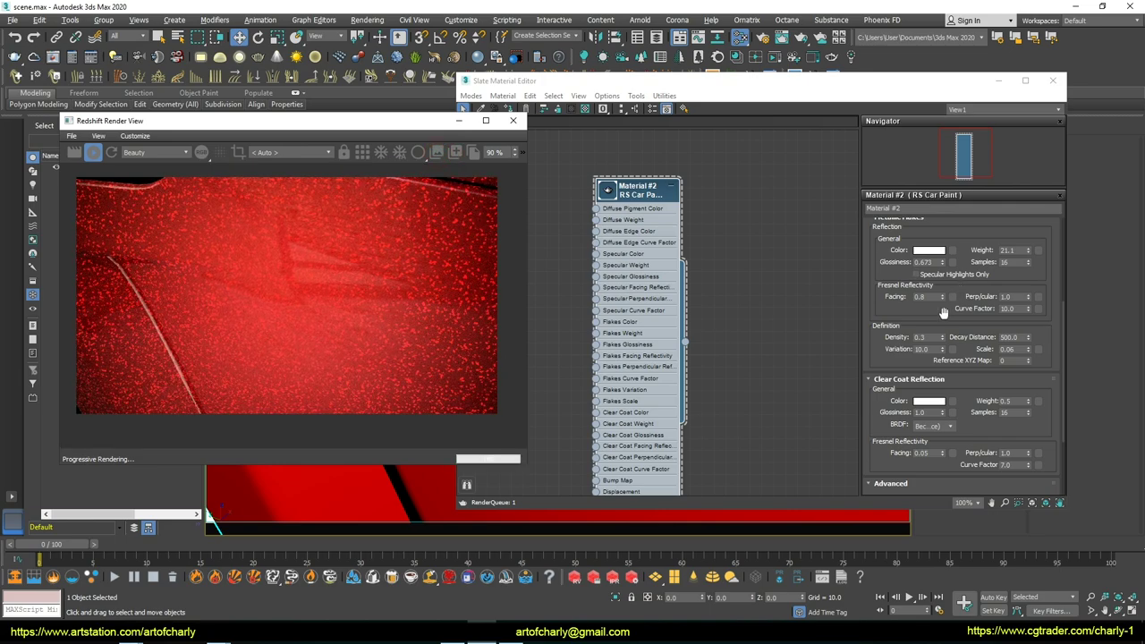
left_click(928, 350)
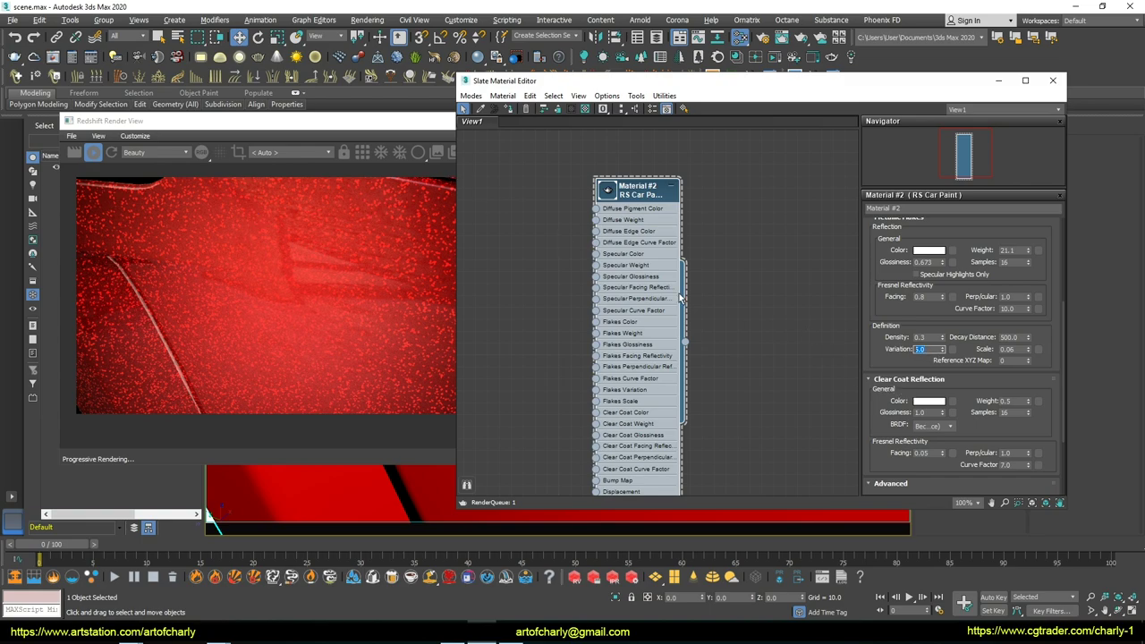
Compare the variation 0, 5 and 10 snapshots in the history strip, then delete them
left_click(396, 118)
left_click(436, 154)
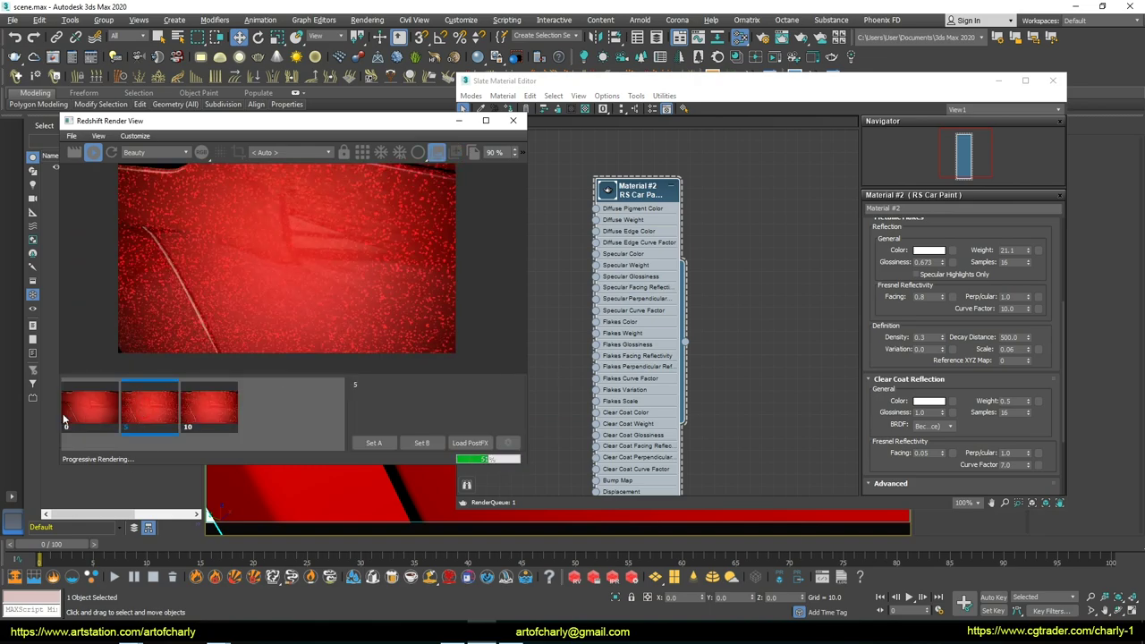
left_click(80, 409)
left_click(204, 412)
left_click(168, 411)
left_click(93, 405)
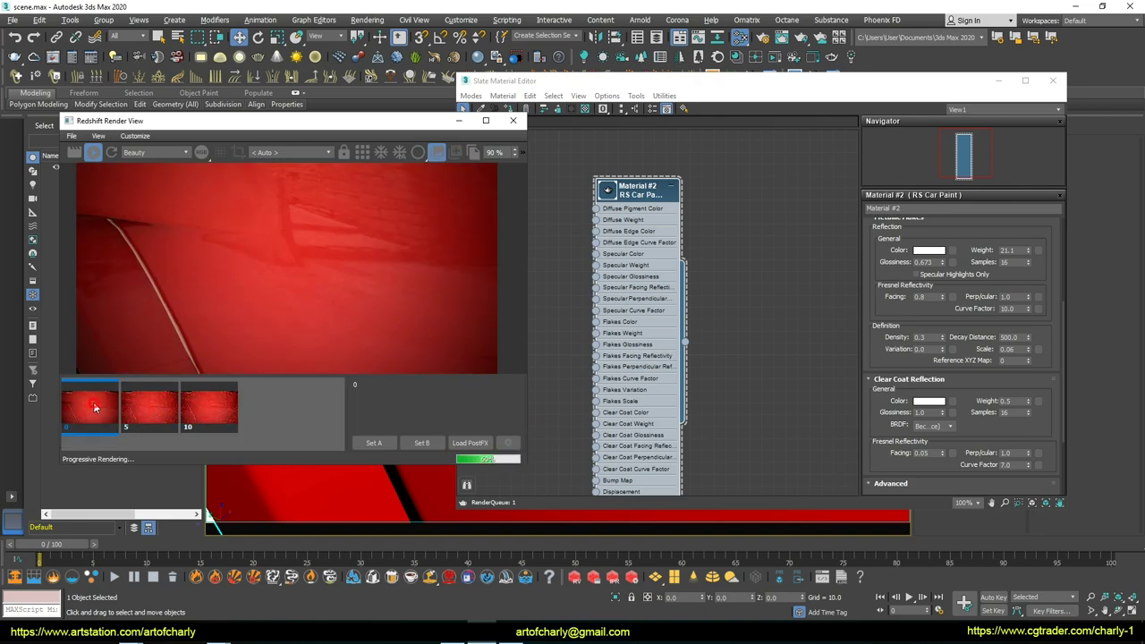
left_click(191, 418)
left_click(168, 418)
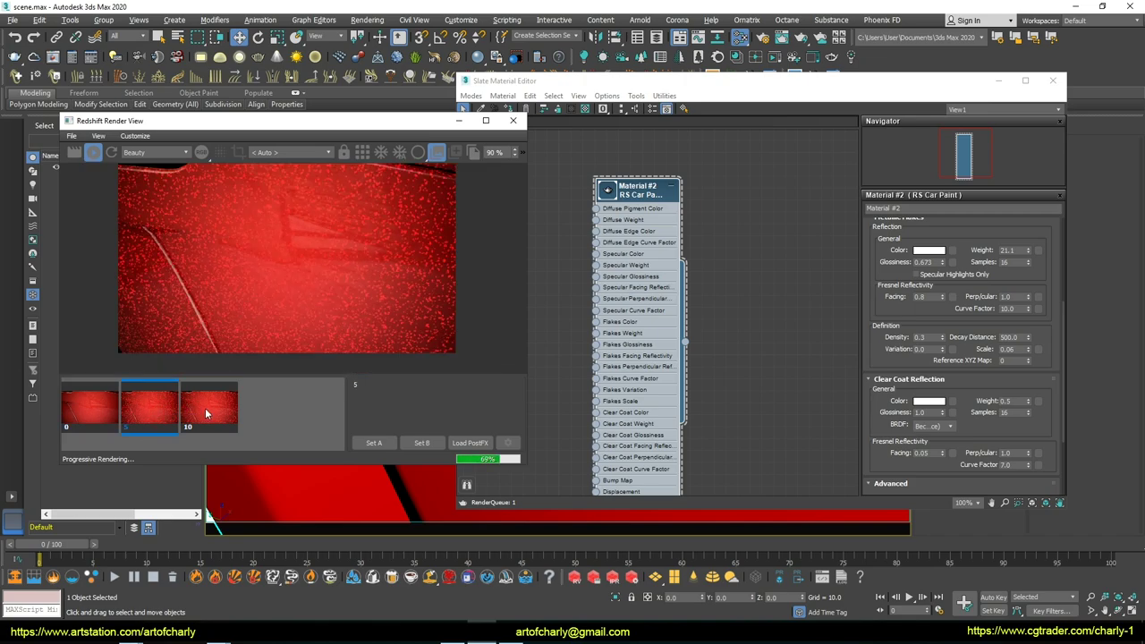
left_click(146, 410)
left_click(205, 404)
left_click(153, 404)
left_click(186, 414)
left_click(141, 407)
left_click(187, 408)
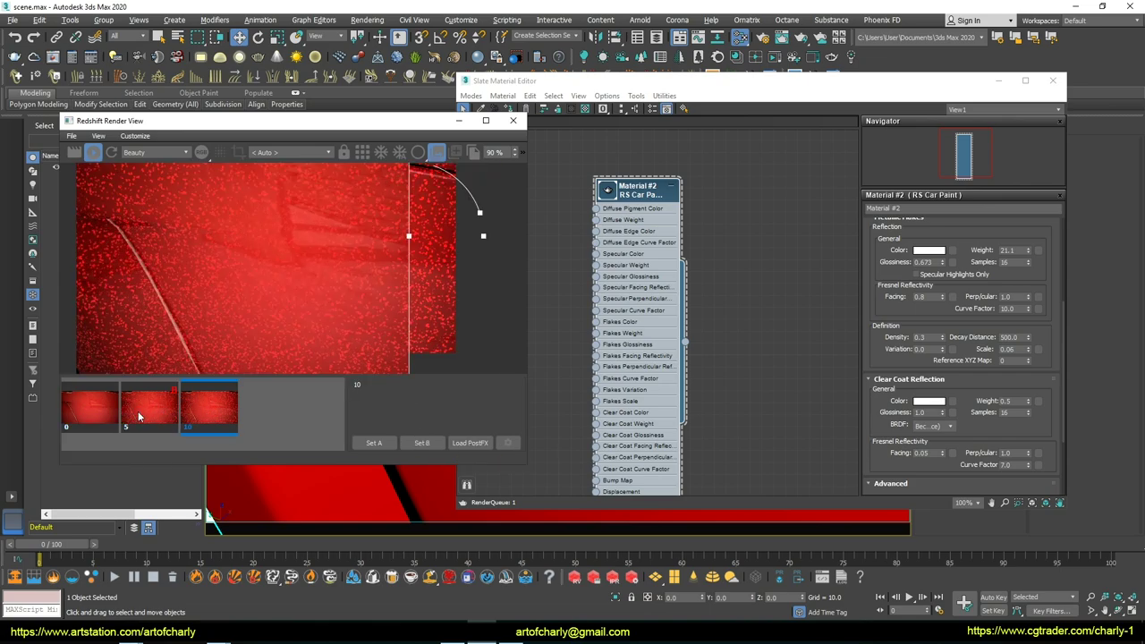
key("Delete")
key("Delete")
key("Delete")
Set the flake density to 0
double_click(926, 337)
type("0")
key("Return")
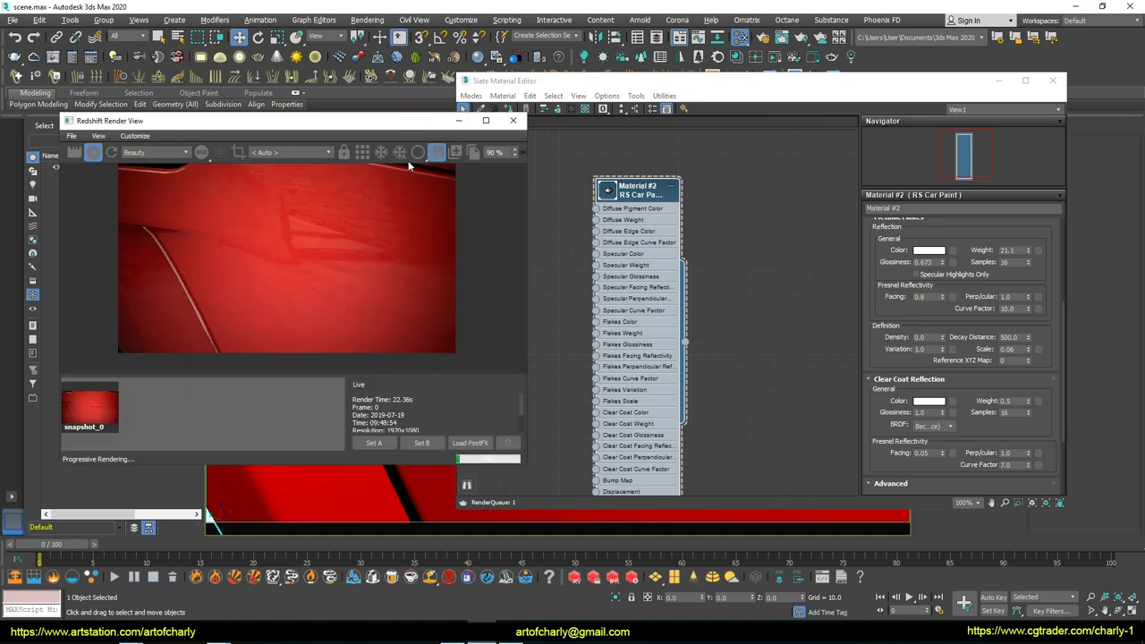
Snapshot the render at flake density 1, then set density to 0.5
type("1")
key("Return")
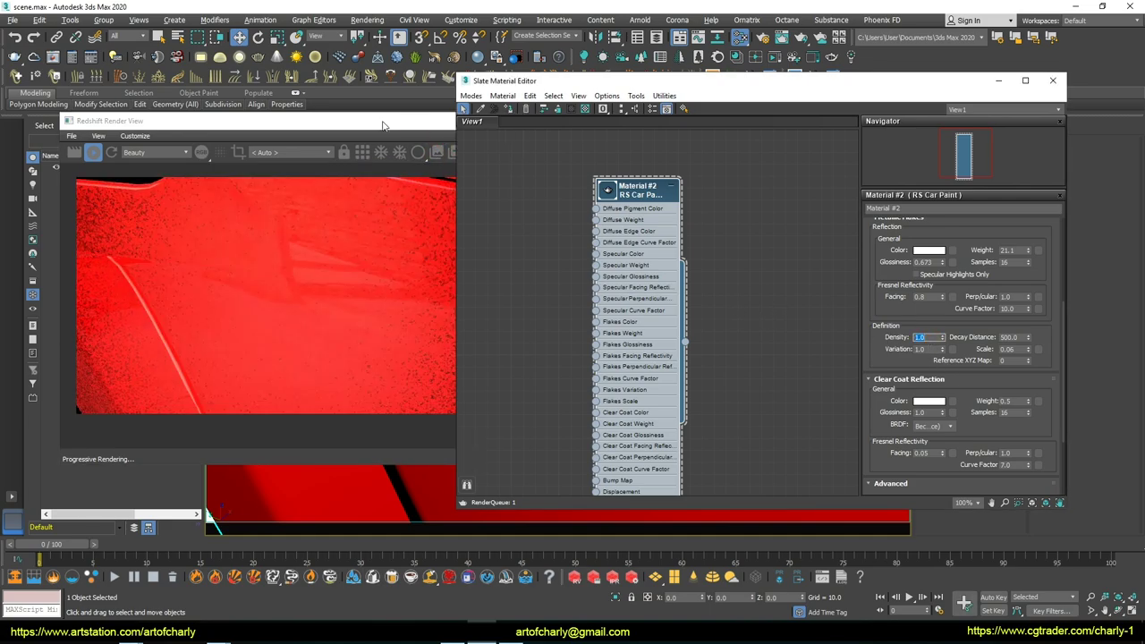
left_click(437, 152)
double_click(926, 336)
type("0.5")
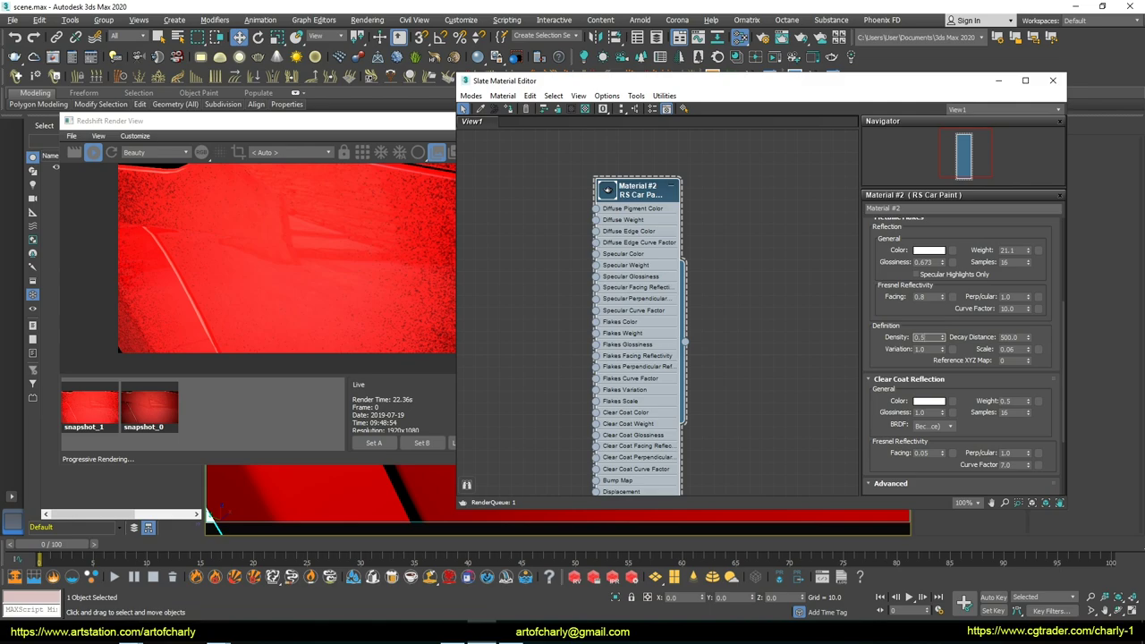
key("Return")
Compare the stored snapshots side by side with the comparison divider
left_click(448, 186)
left_click(438, 152)
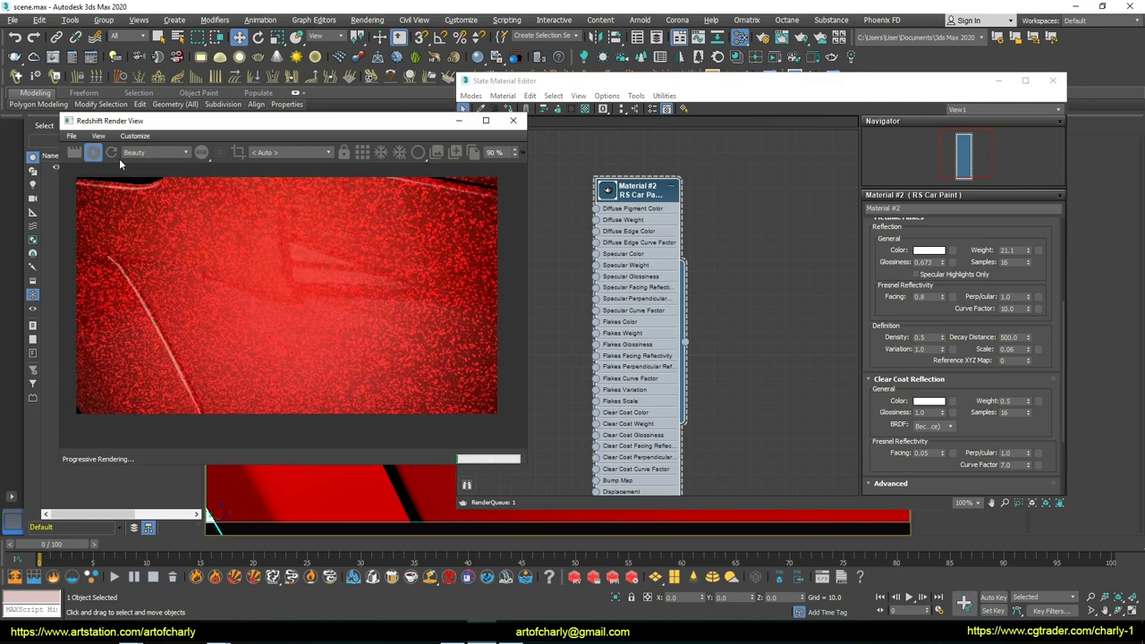
left_click(211, 409)
left_click(162, 412)
left_click(90, 416)
left_click(208, 409)
left_click(425, 444)
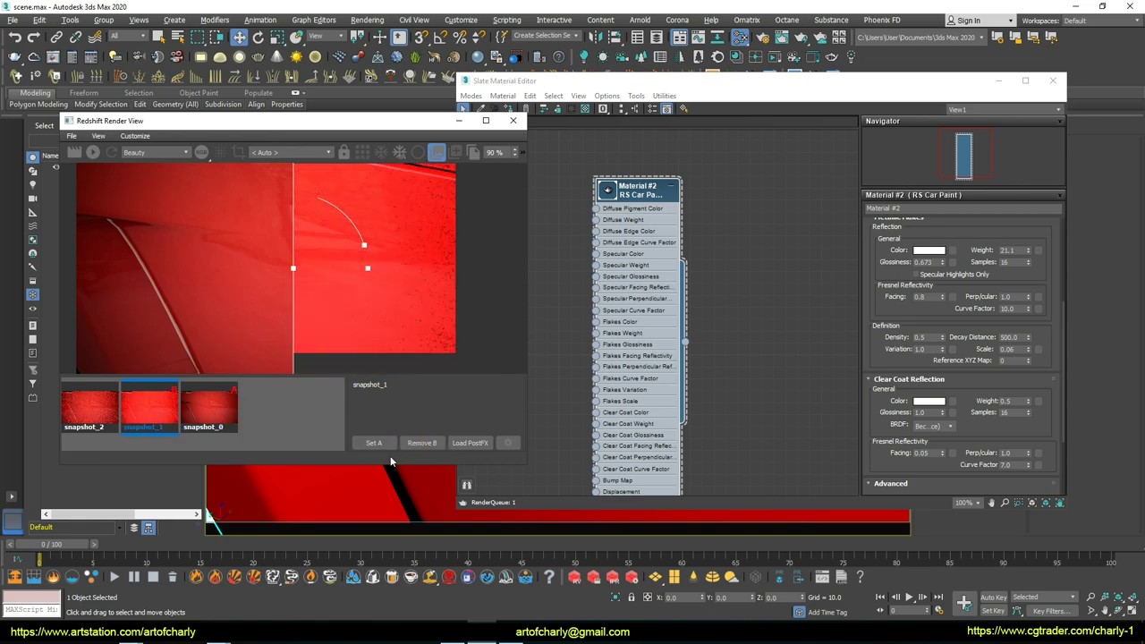
mouse_move(293, 268)
left_mouse_down()
mouse_move(108, 242)
mouse_move(507, 242)
mouse_move(354, 268)
mouse_move(510, 273)
mouse_move(159, 286)
mouse_move(266, 289)
left_mouse_up()
left_click(91, 413)
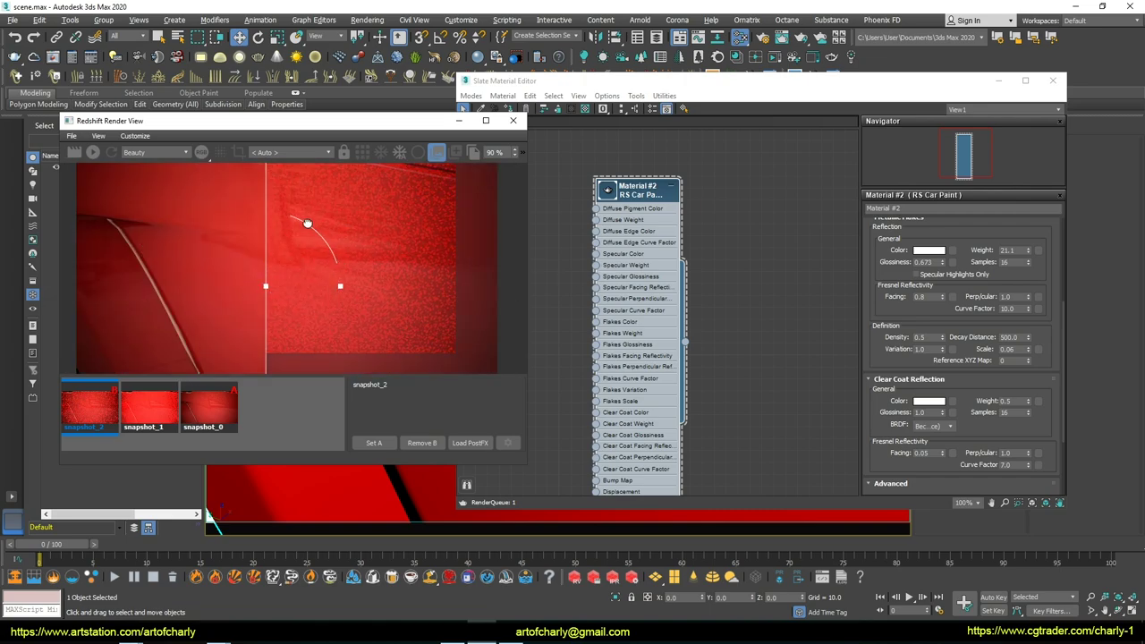
Delete the stored snapshots and restart the live Redshift render with Shift+Q
left_click(212, 401)
key("Delete")
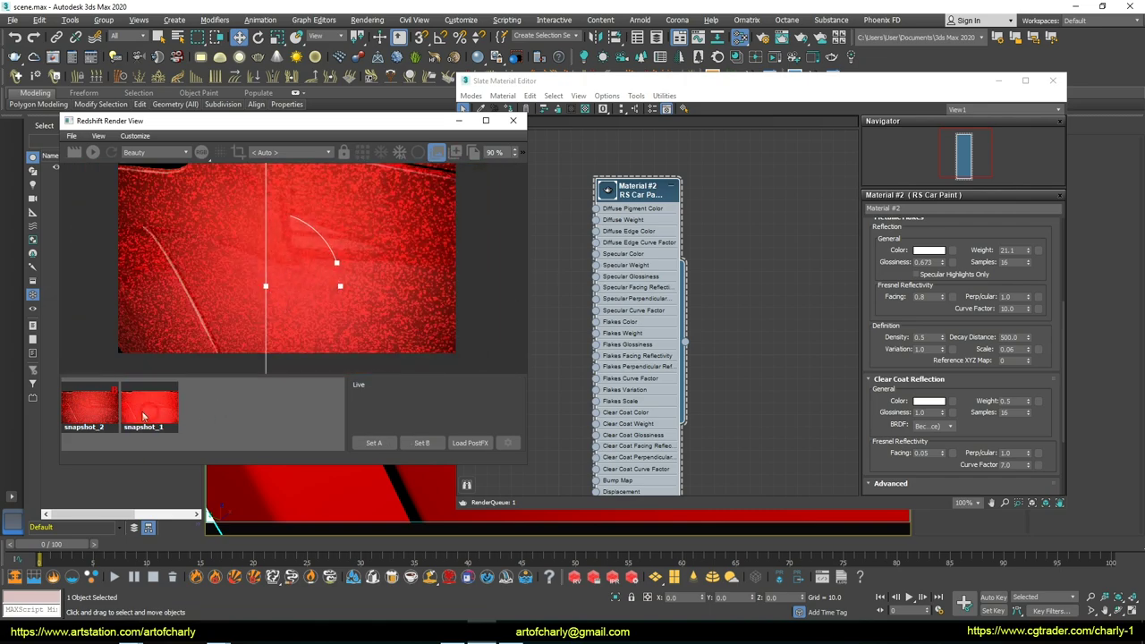
key("Delete")
key("Delete")
key("shift+q")
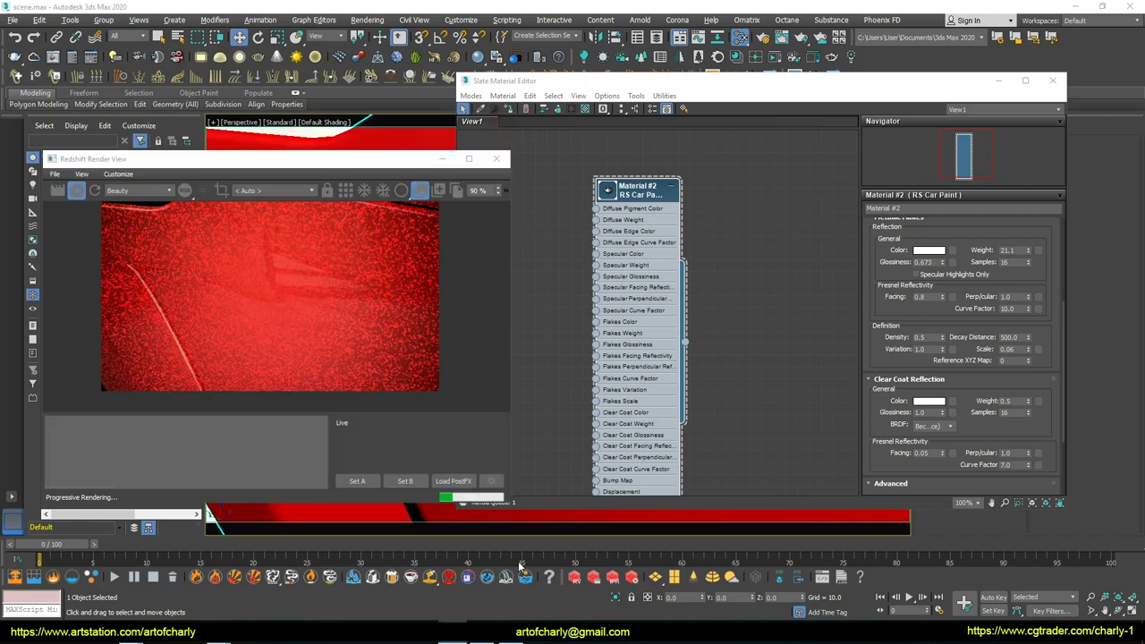
Set flake Scale to 0.3 and test Reference XYZ Map before resetting it to 0
left_click(919, 357)
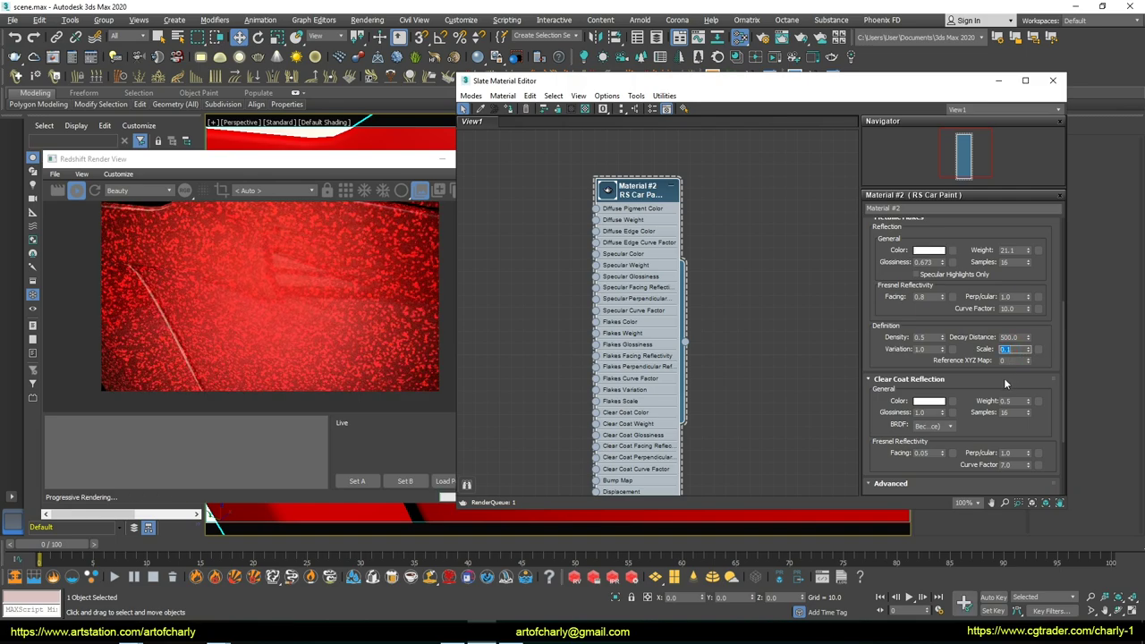
left_click(1021, 349)
type("0.3")
key("Return")
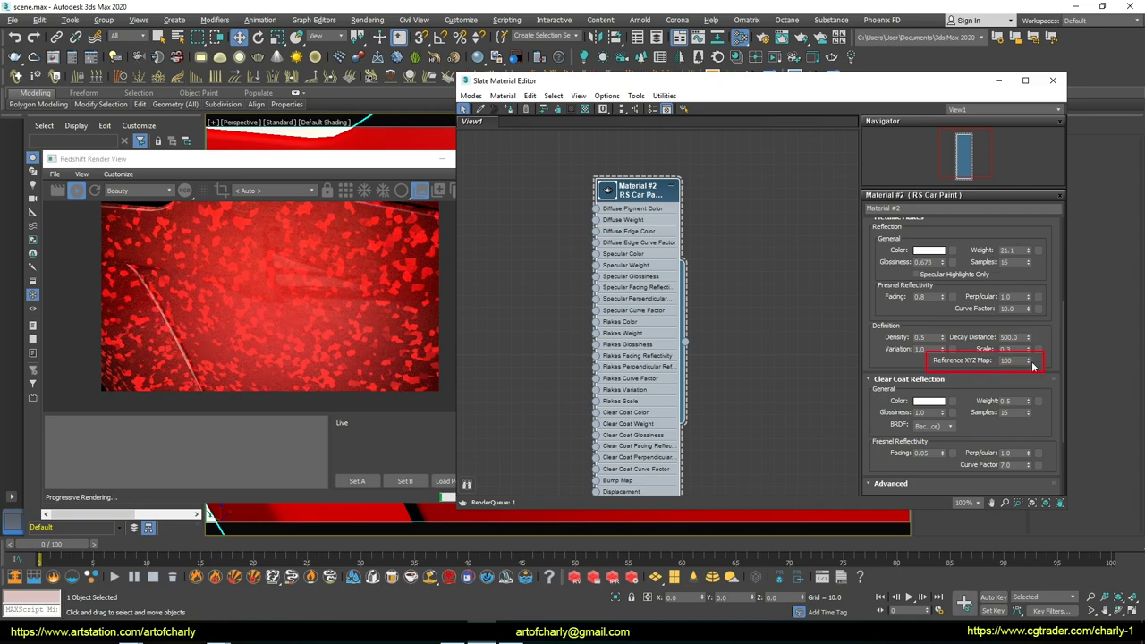
mouse_move(1029, 362)
left_mouse_down()
mouse_move(1035, 374)
mouse_move(969, 386)
left_mouse_up()
right_click(1028, 362)
key("ctrl+z")
Lower the clear coat glossiness to about 0.39 while orbiting the car
scroll(931, 396, "down", 1)
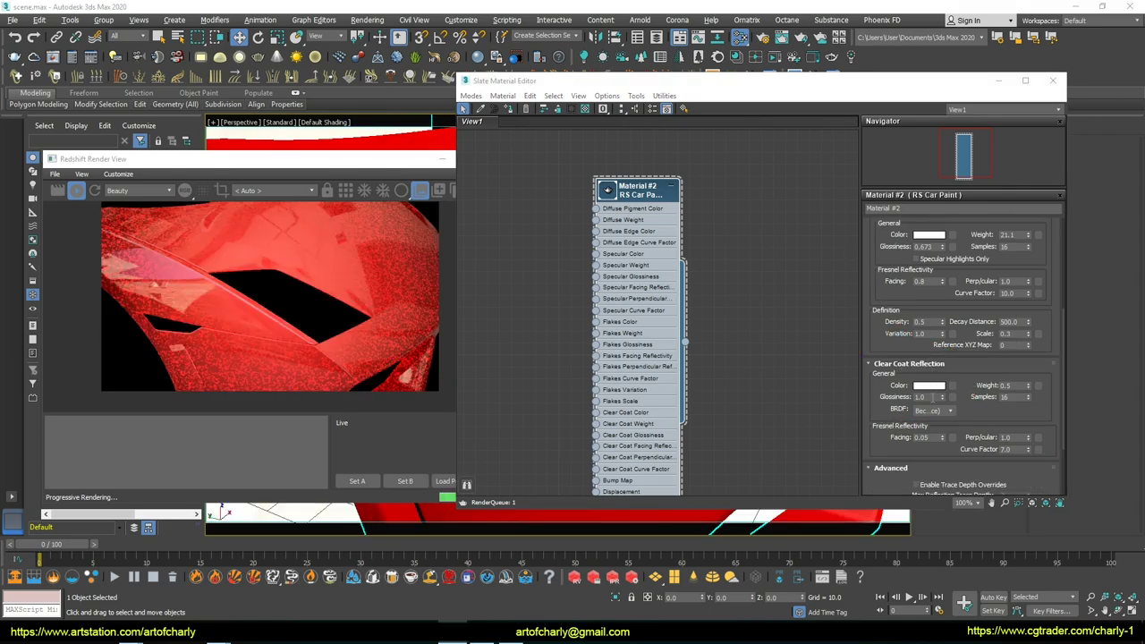
left_click_drag(410, 531, 407, 513)
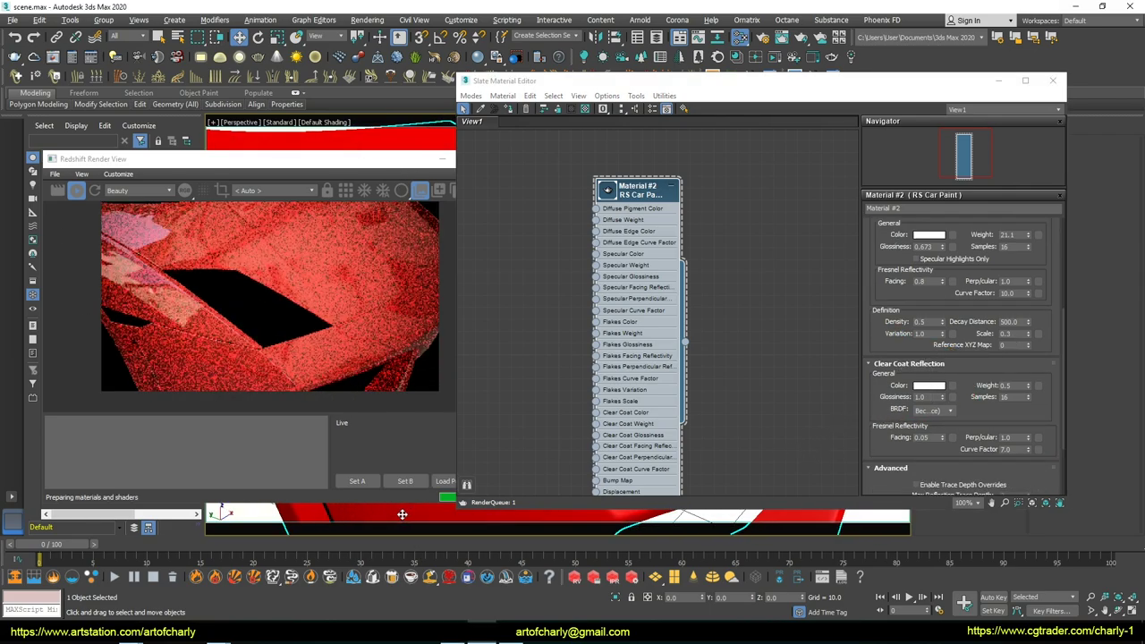
left_click_drag(942, 397, 943, 406)
left_click_drag(948, 483, 910, 528)
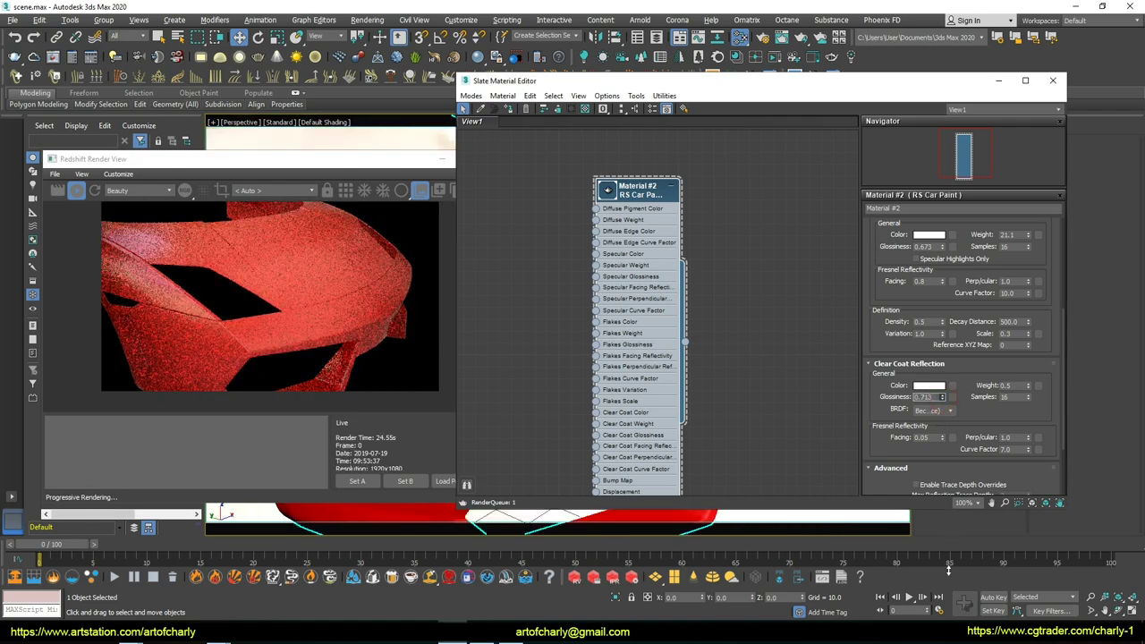
left_click_drag(942, 399, 944, 489)
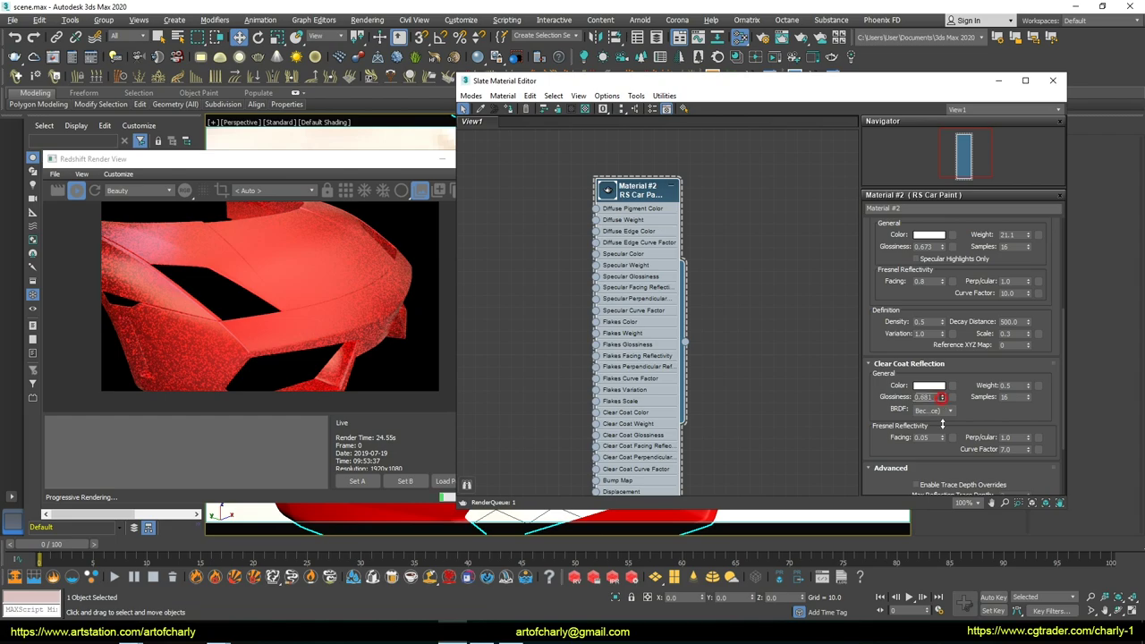
left_click_drag(944, 488, 944, 555)
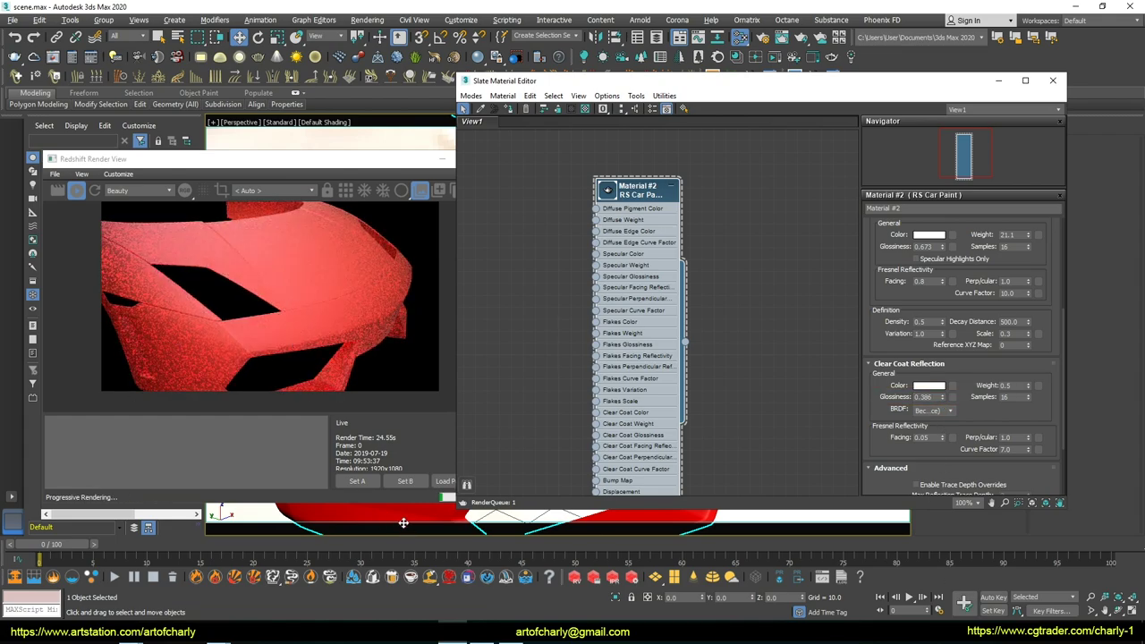
middle_click_drag(405, 525, 420, 516, "alt")
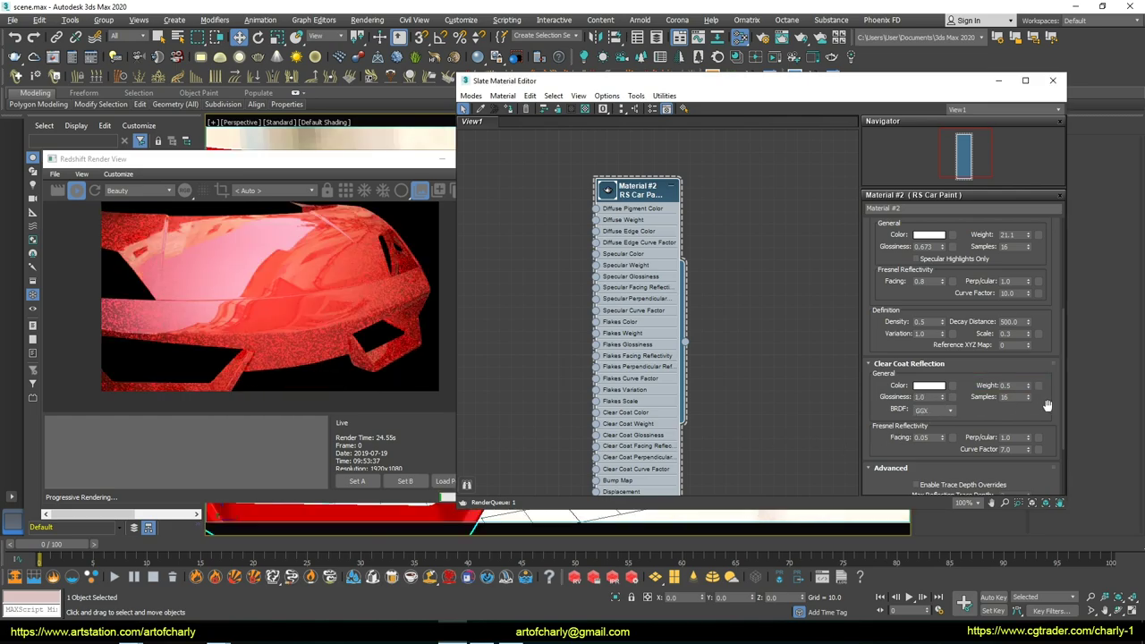
Enter clear coat Weight 0.5 and Glossiness 0.223, then raise the Fresnel Facing
mouse_move(1028, 386)
left_mouse_down()
mouse_move(1032, 372)
mouse_move(1044, 600)
left_mouse_up()
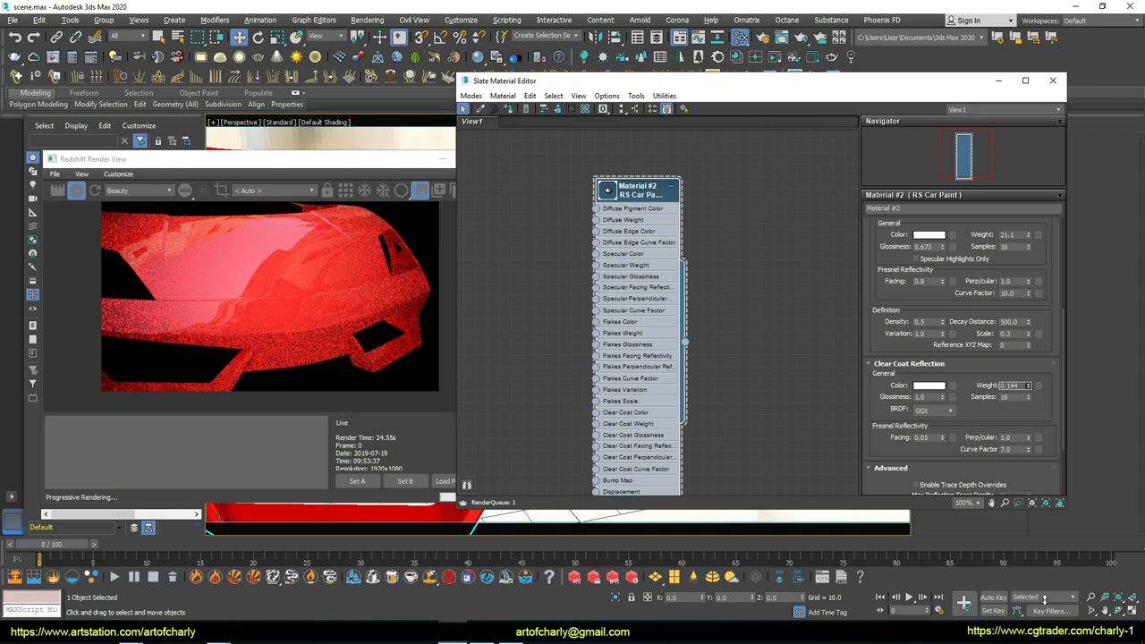
left_click_drag(1044, 600, 1051, 209)
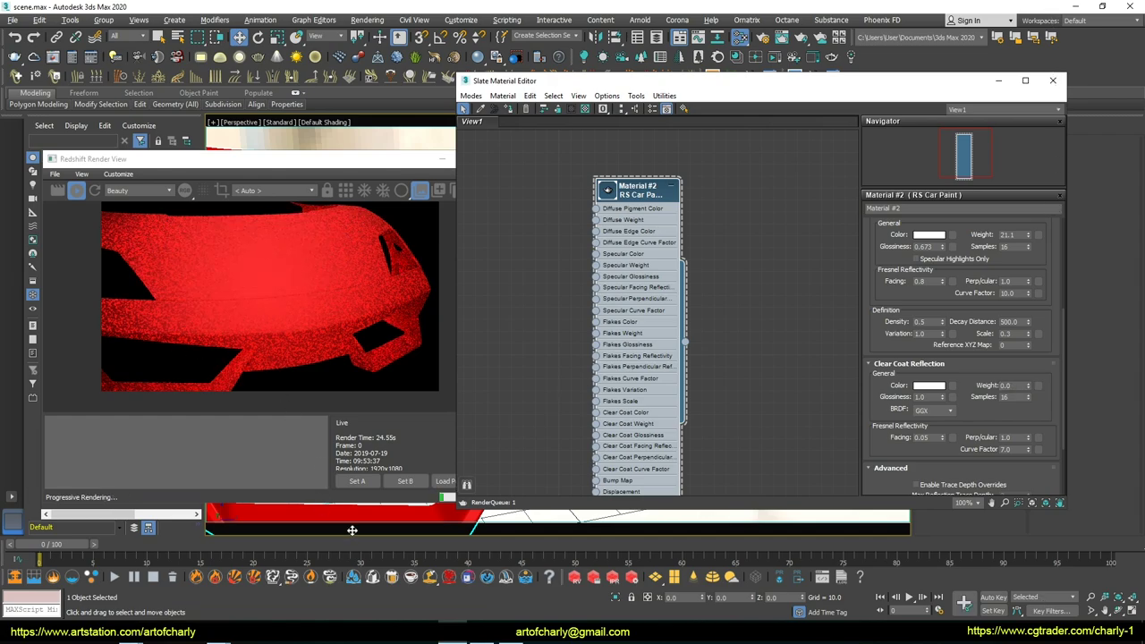
middle_click_drag(353, 531, 396, 515, "alt")
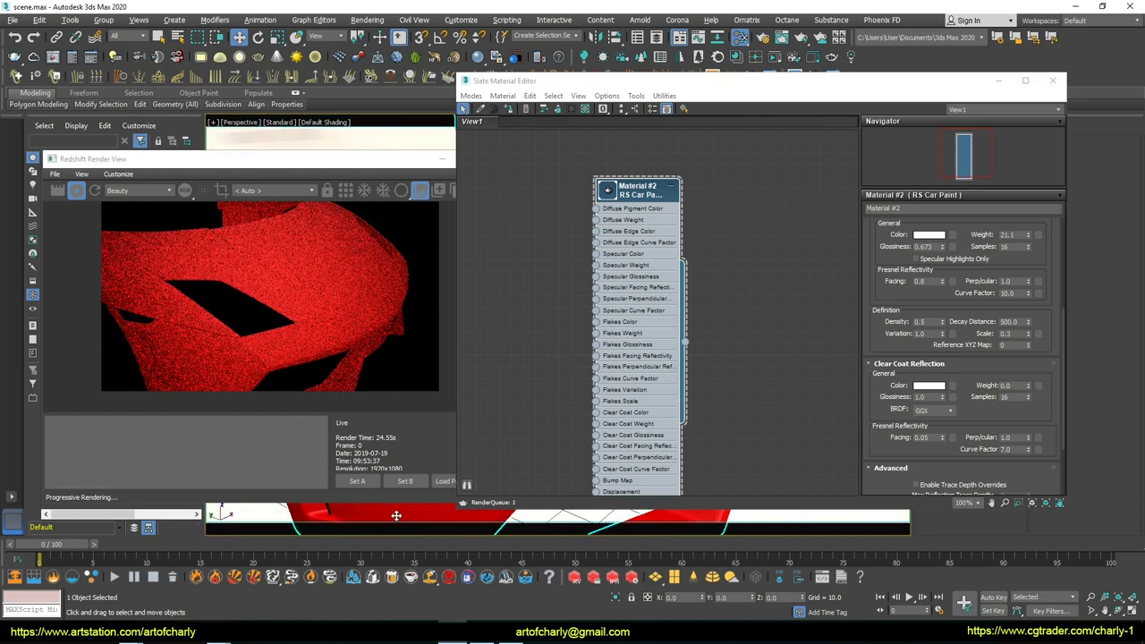
left_click(1019, 385)
type("1.5")
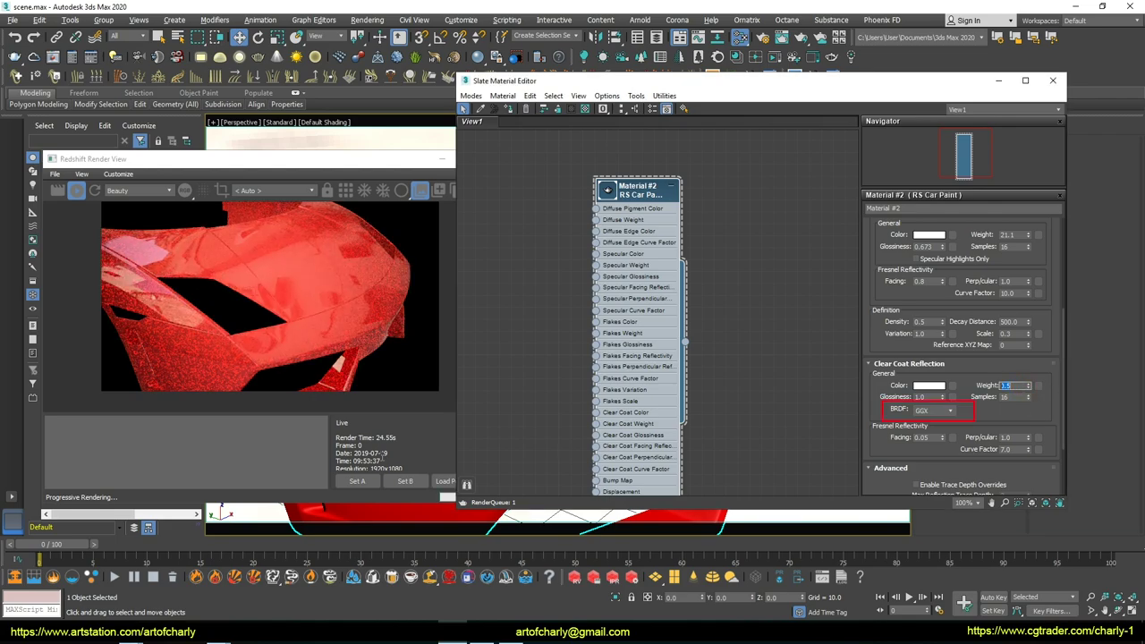
type("0.5")
key("Tab")
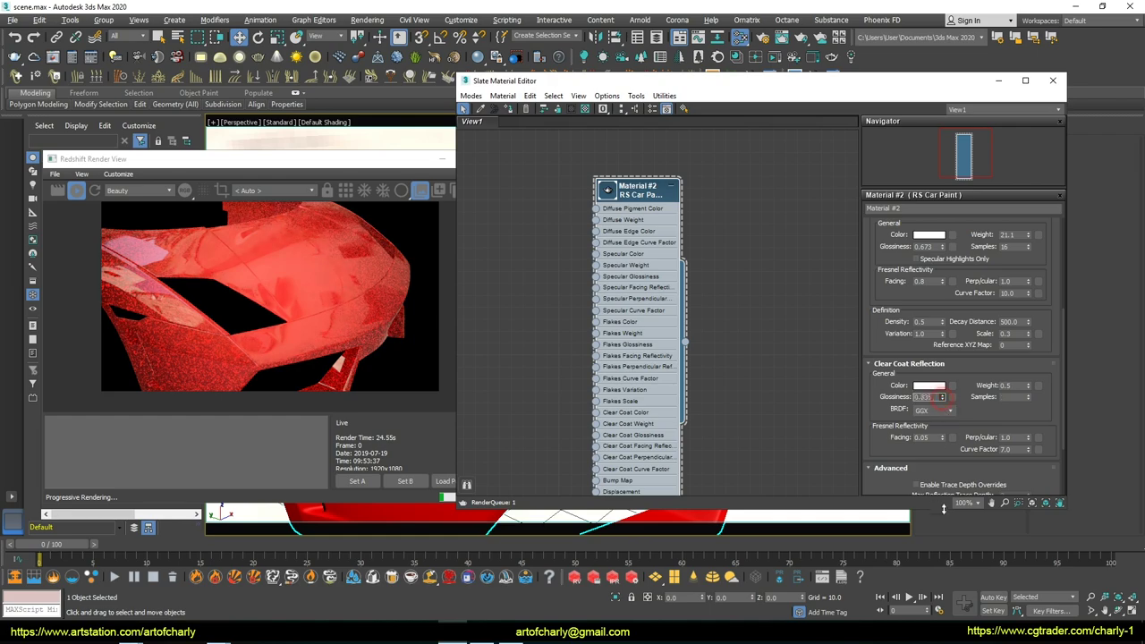
type("0.223")
key("Return")
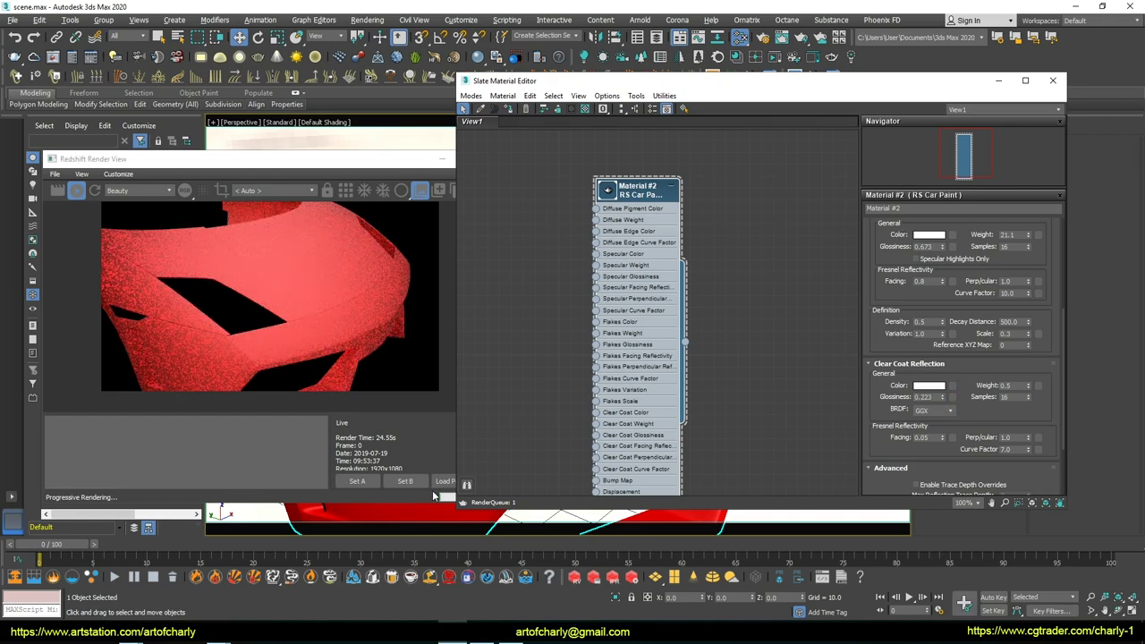
left_click(423, 509)
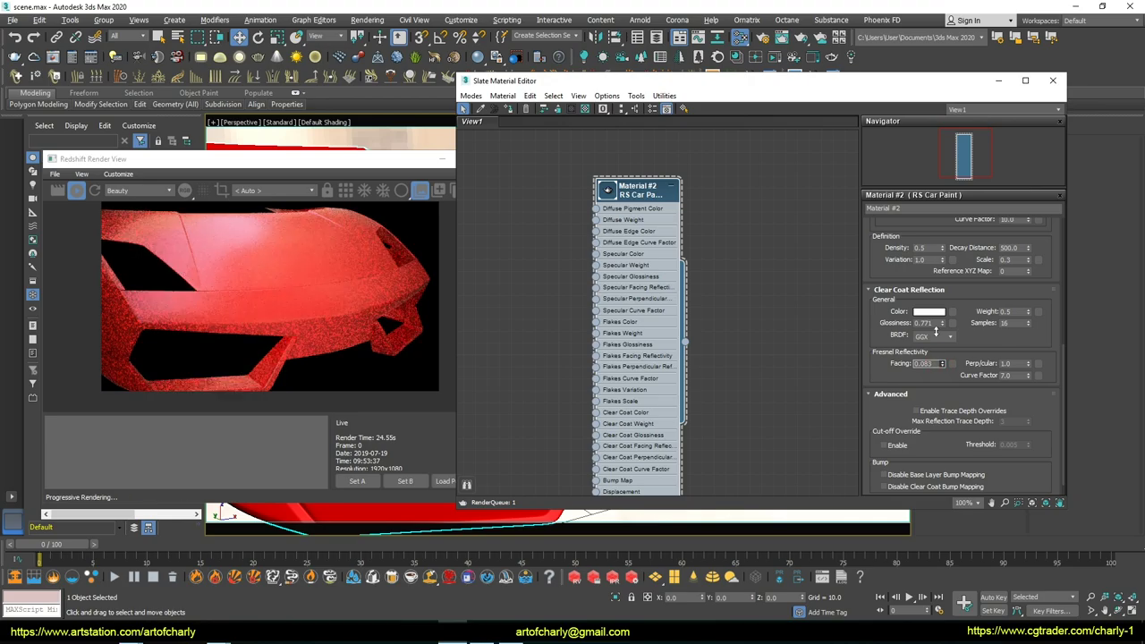
mouse_move(943, 364)
left_mouse_down()
mouse_move(942, 168)
mouse_move(942, 233)
left_mouse_up()
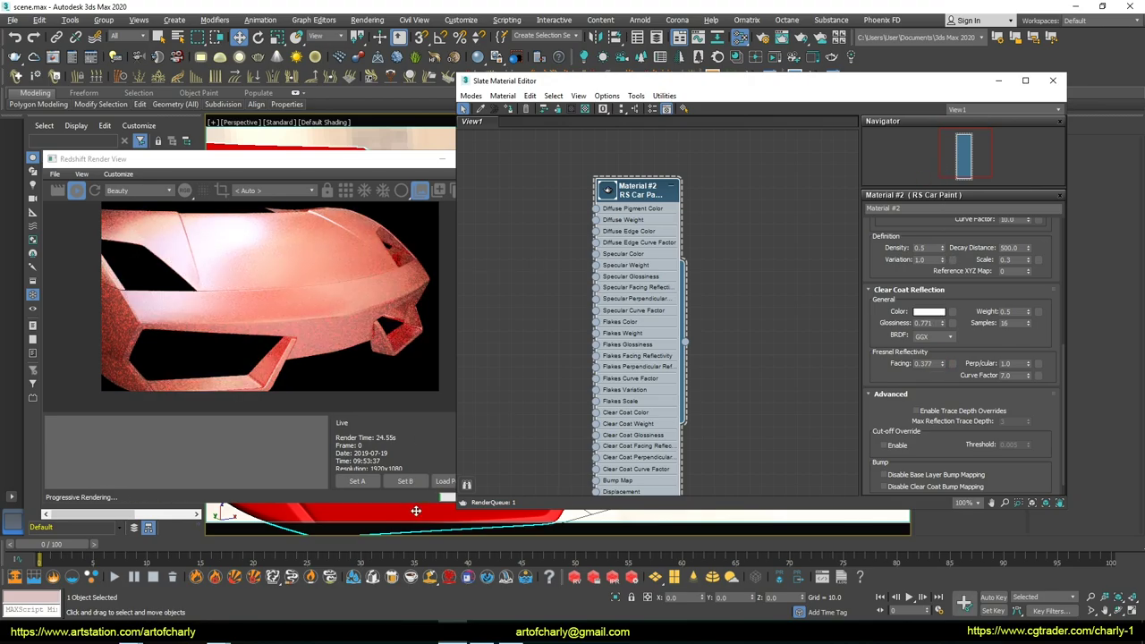
Set the clear coat Fresnel Facing to 1.05
middle_click_drag(376, 514, 441, 512, "alt")
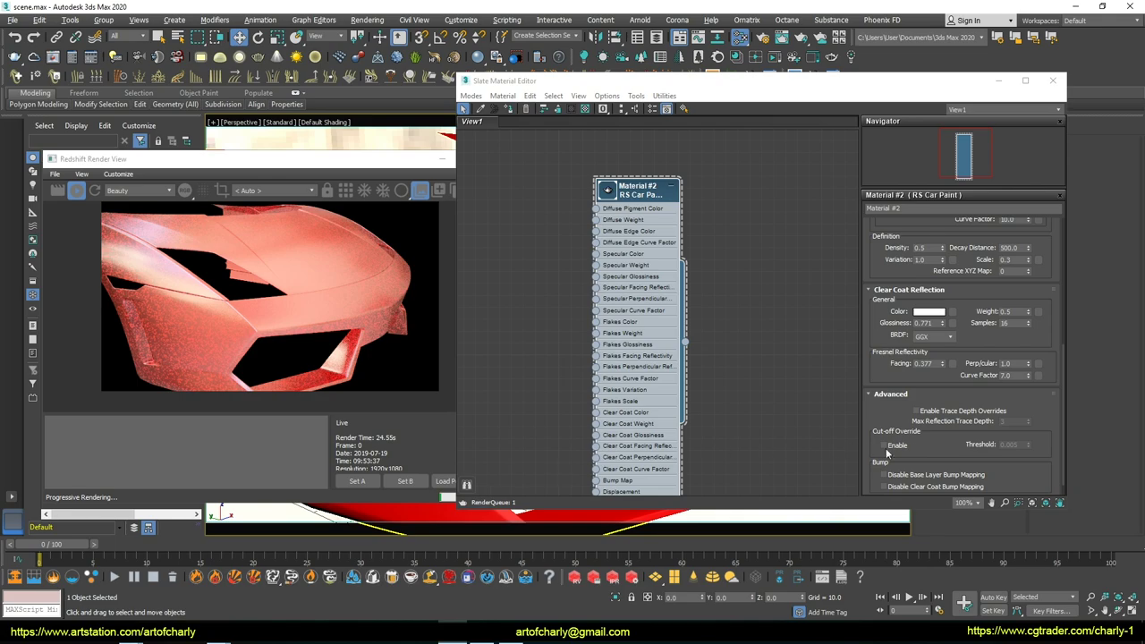
left_click(936, 364)
type("1.05")
key("Return")
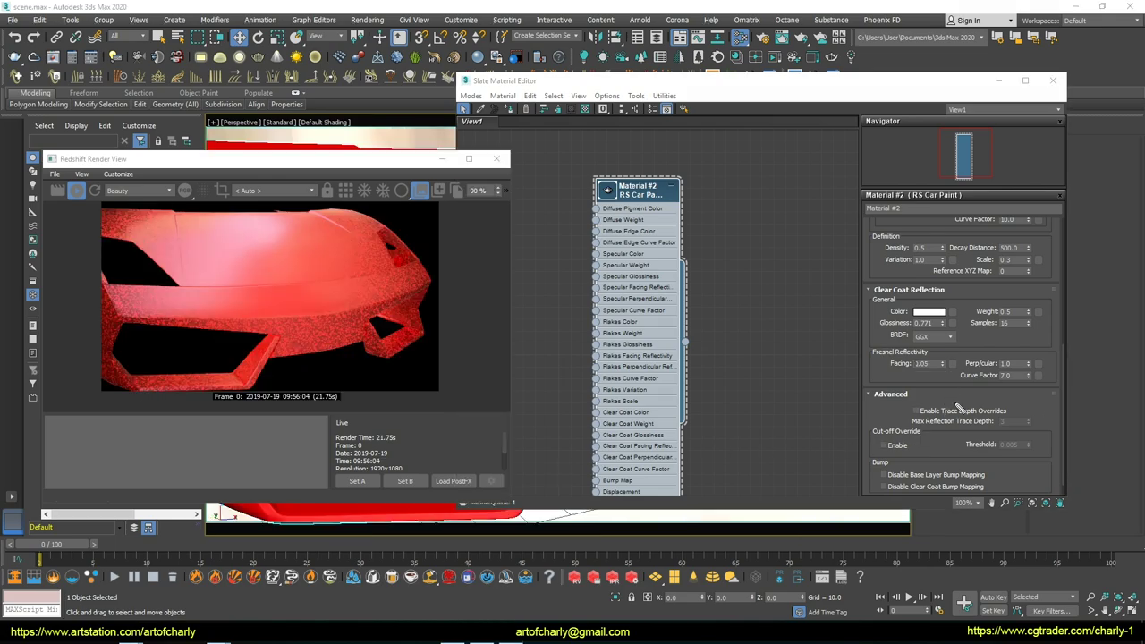
Enable trace depth overrides on the car paint and open Render Setup with F10
left_click_drag(884, 381, 897, 419)
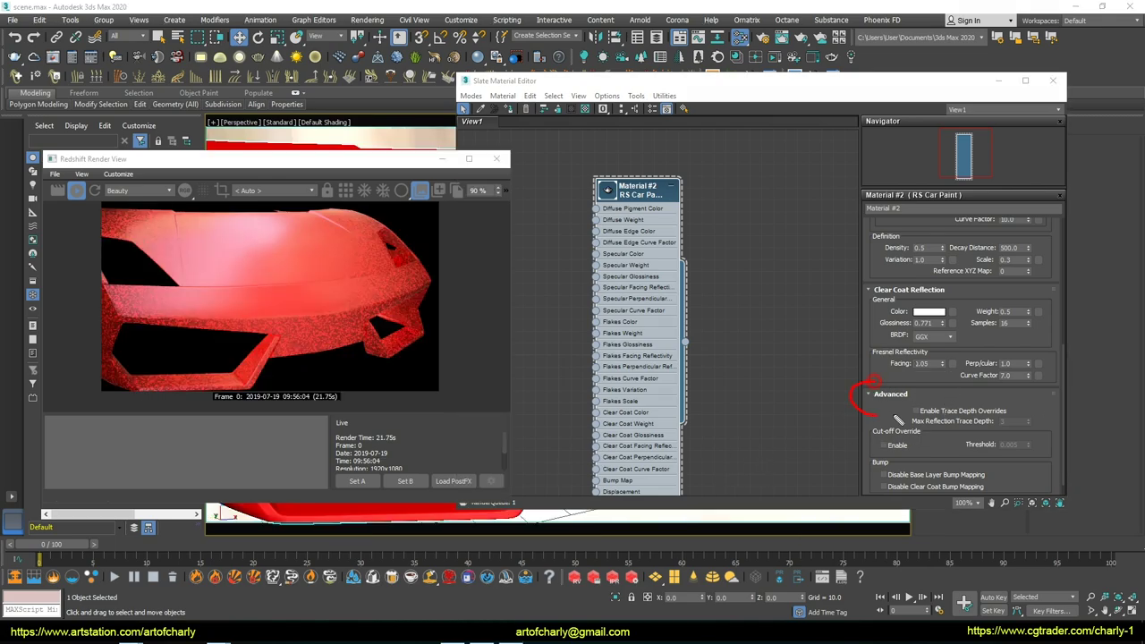
left_click_drag(914, 336, 914, 315)
left_click(948, 391)
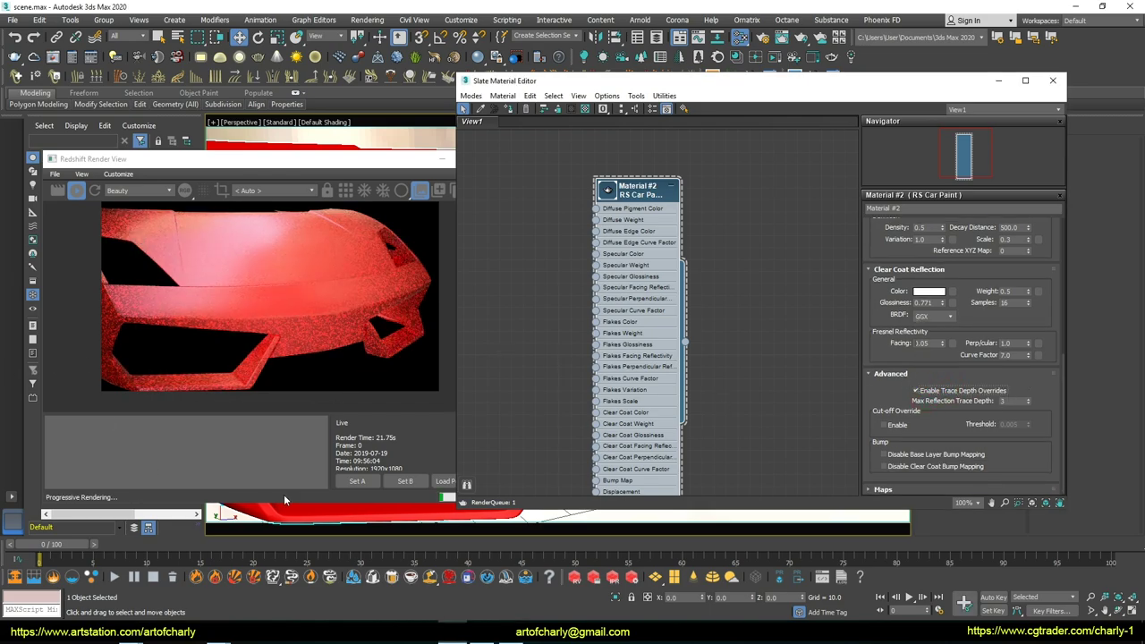
middle_click_drag(360, 515, 358, 513, "alt")
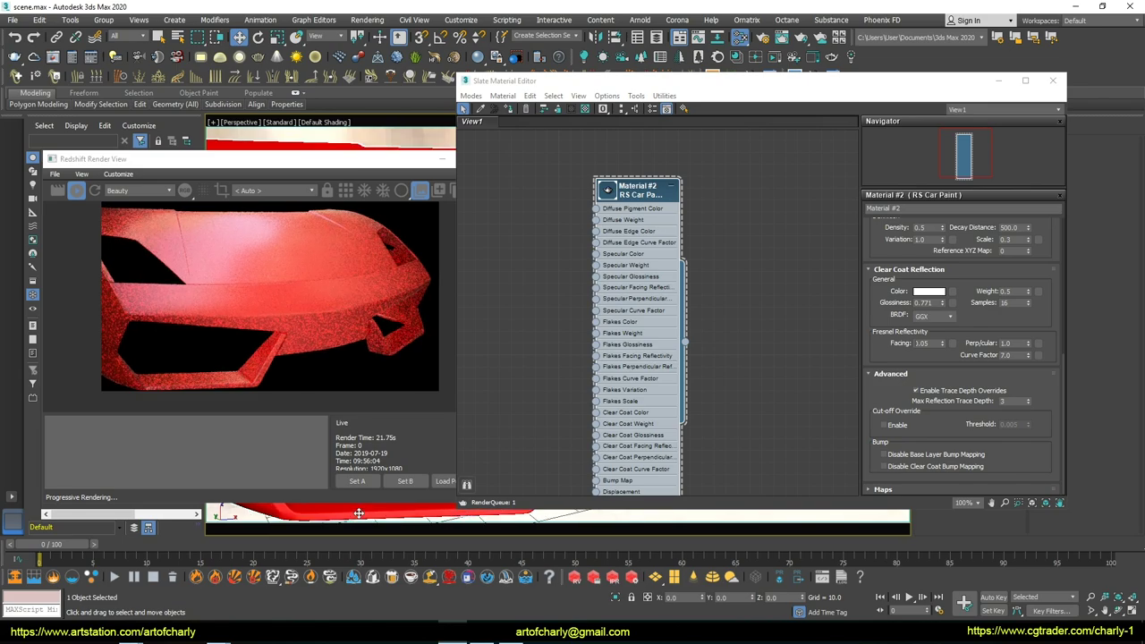
key("F10")
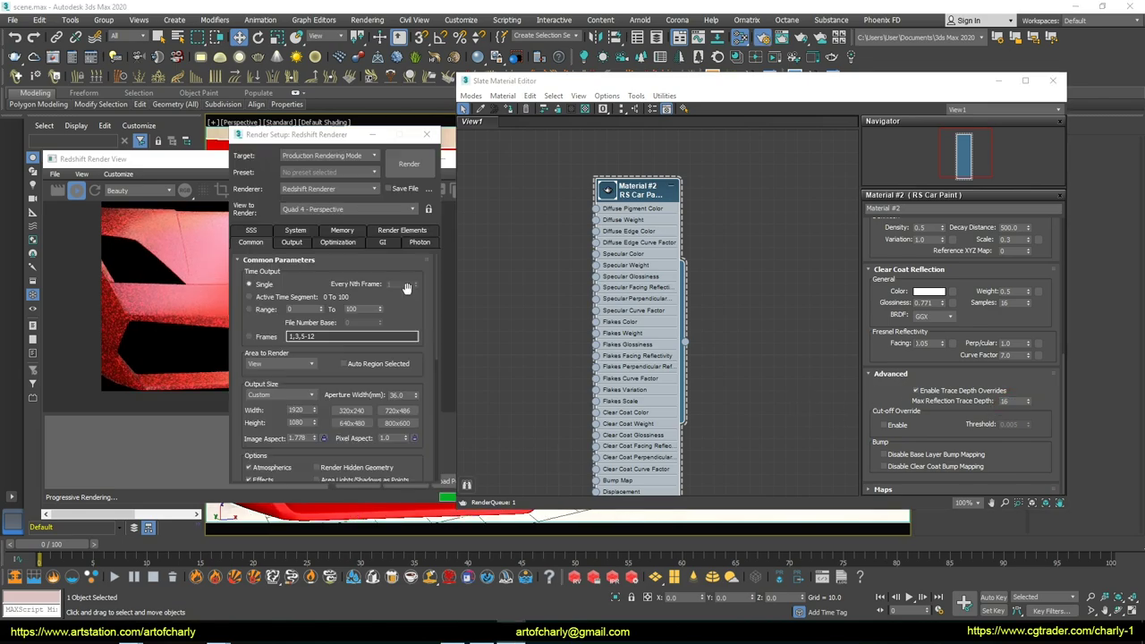
Check Optimization's Maximum Trace Depth values: Reflection 4, Refraction 6, Combined 6
left_click(343, 245)
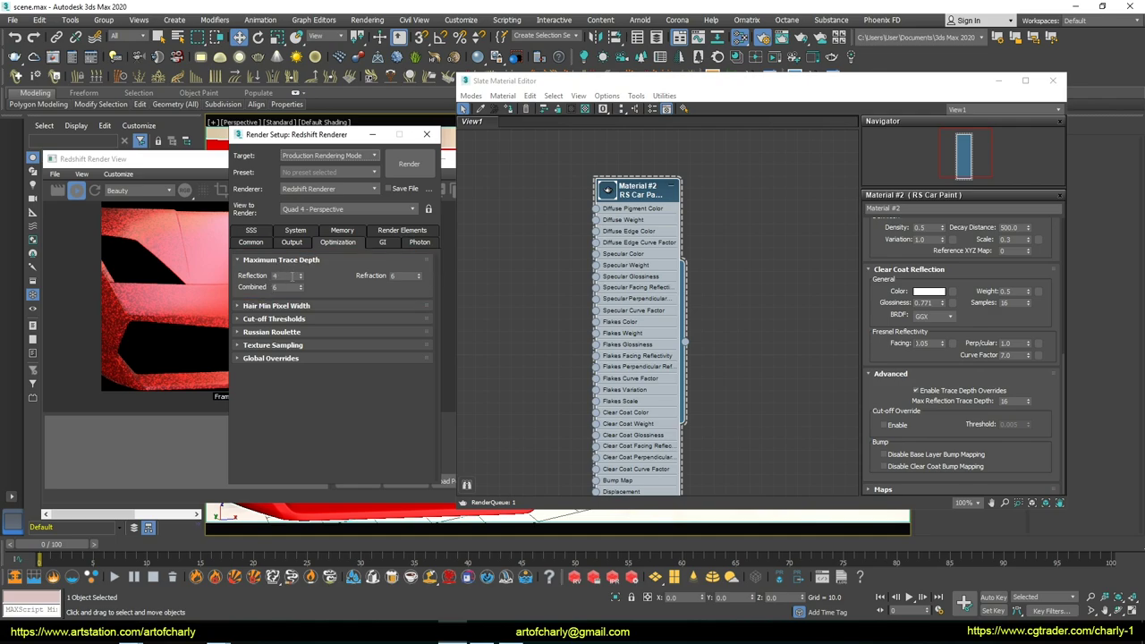
double_click(281, 277)
left_click_drag(288, 134, 337, 133)
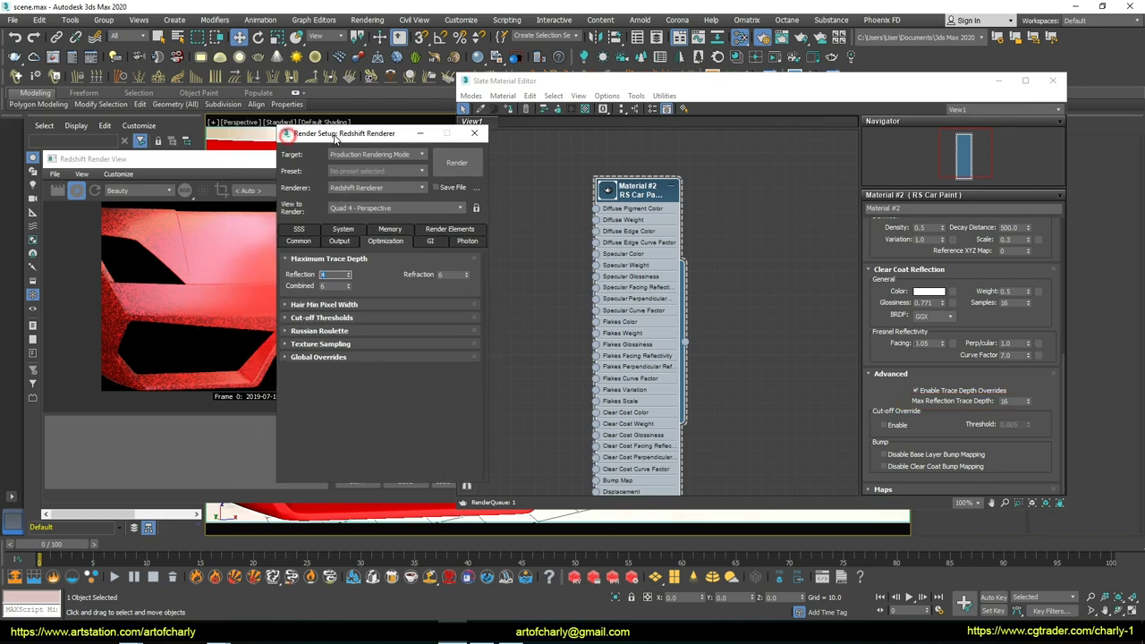
left_click(333, 274)
left_click(1011, 401)
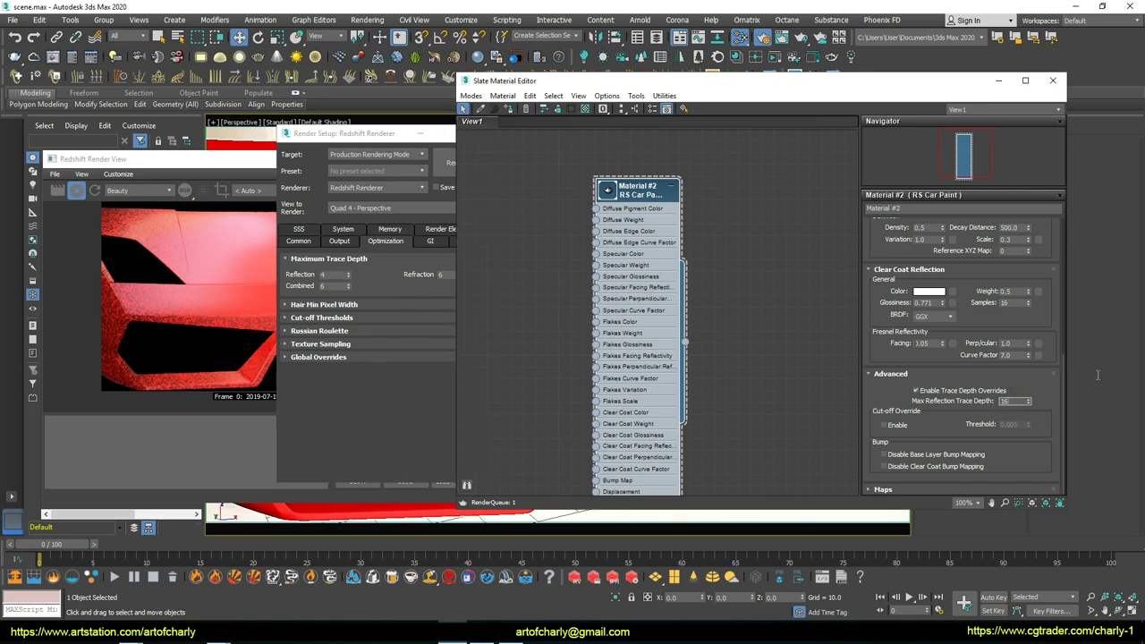
Toggle the car paint's trace depth overrides off and on, and set Max Reflection Trace Depth to 2
left_click(916, 390)
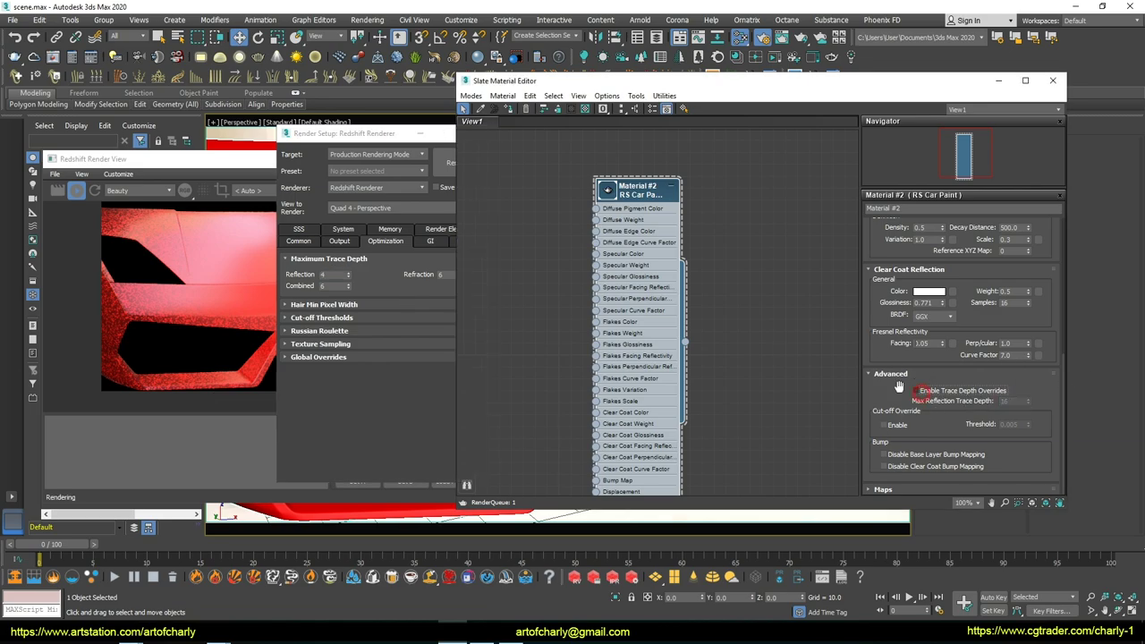
left_click(916, 390)
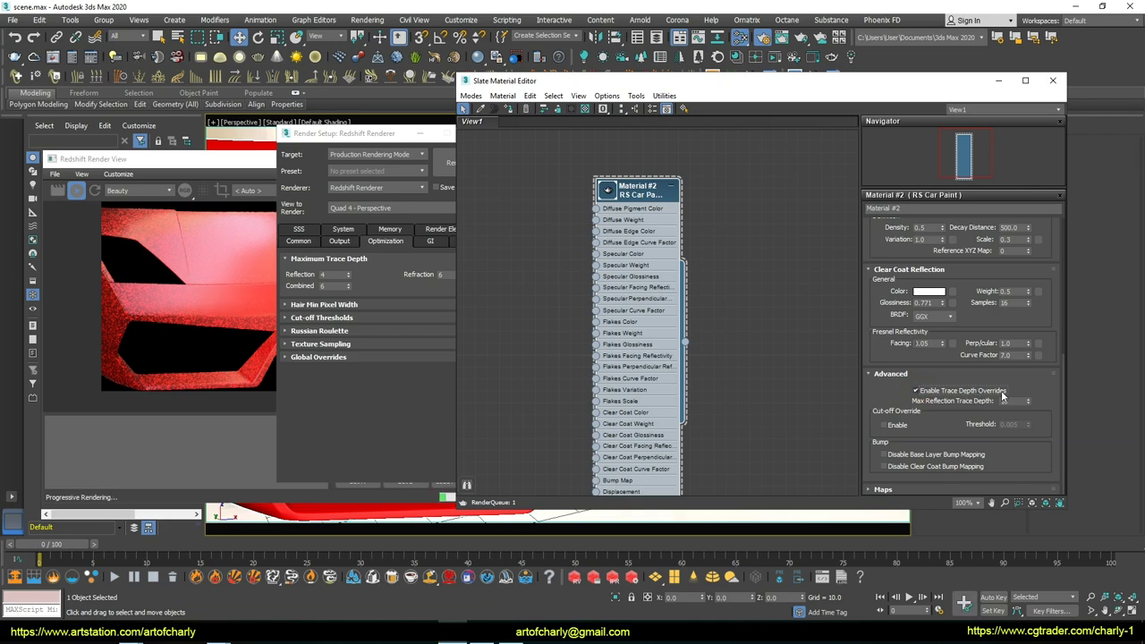
left_click(268, 285)
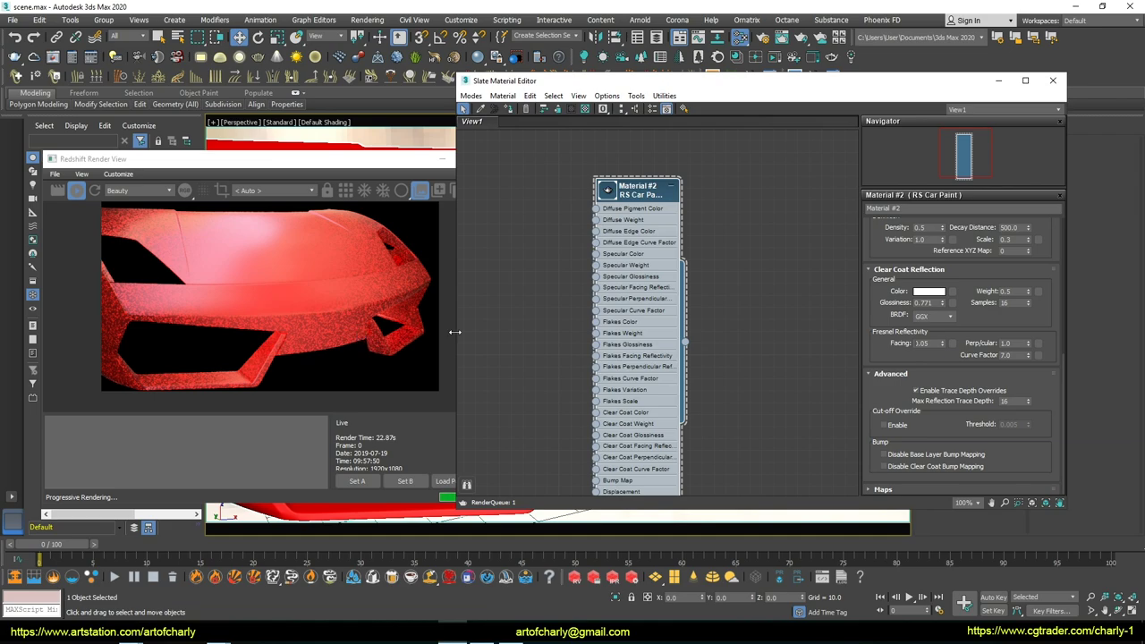
double_click(1018, 401)
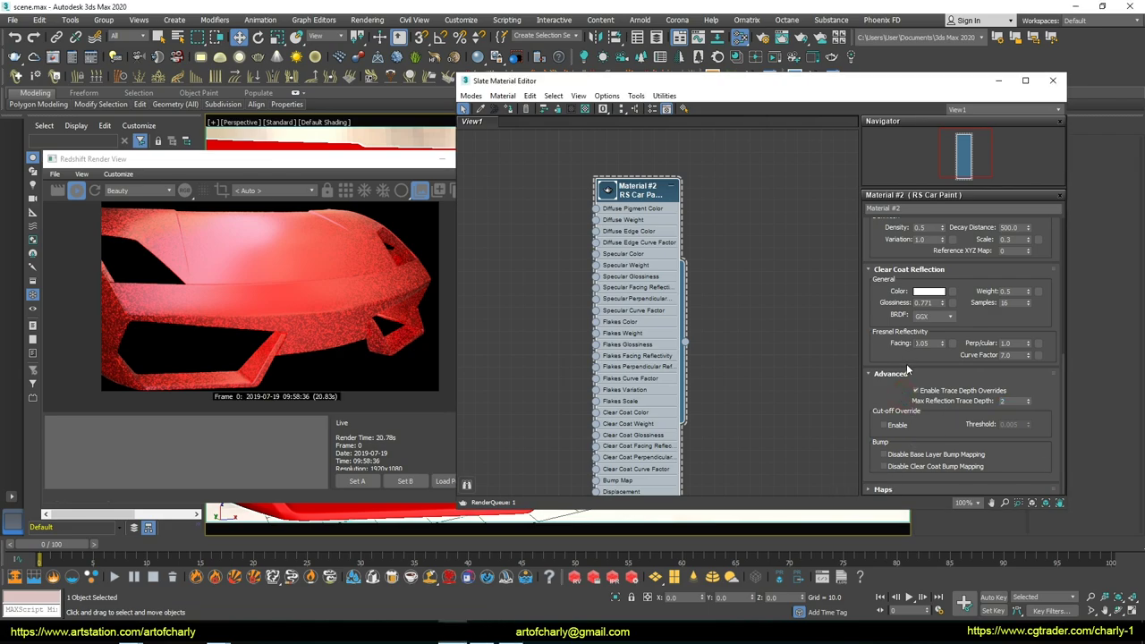
Enable Cut-off Override at threshold 0.001 and review the Advanced rollout's bump checkboxes
left_click(911, 424)
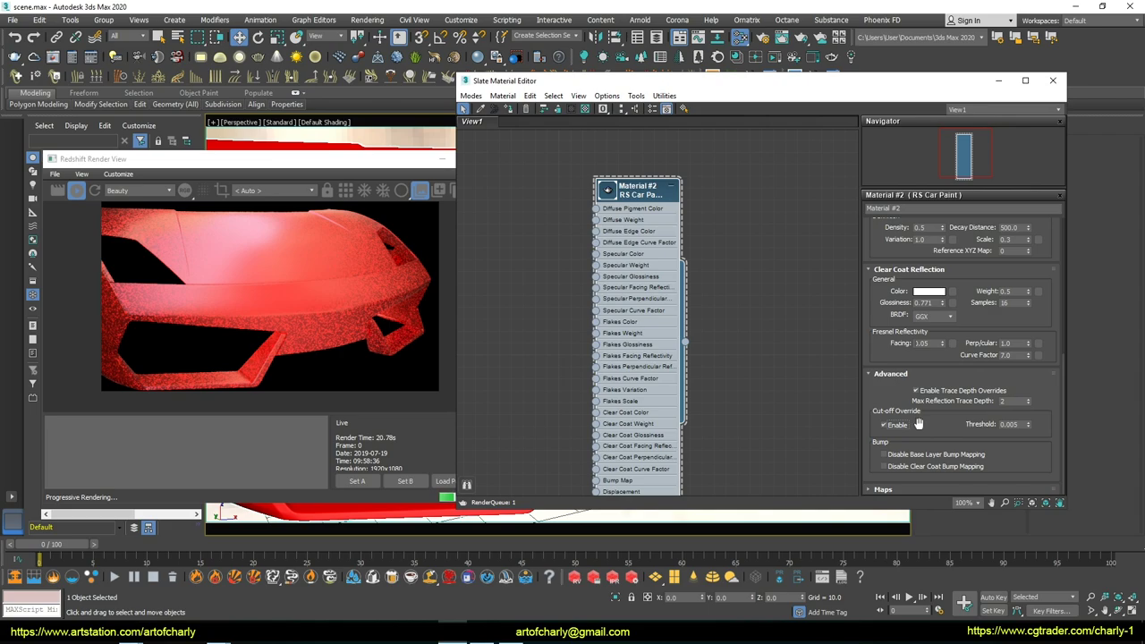
mouse_move(883, 304)
left_mouse_down()
mouse_move(866, 424)
mouse_move(864, 286)
left_mouse_up()
key("ctrl+2")
left_click_drag(902, 367, 936, 410)
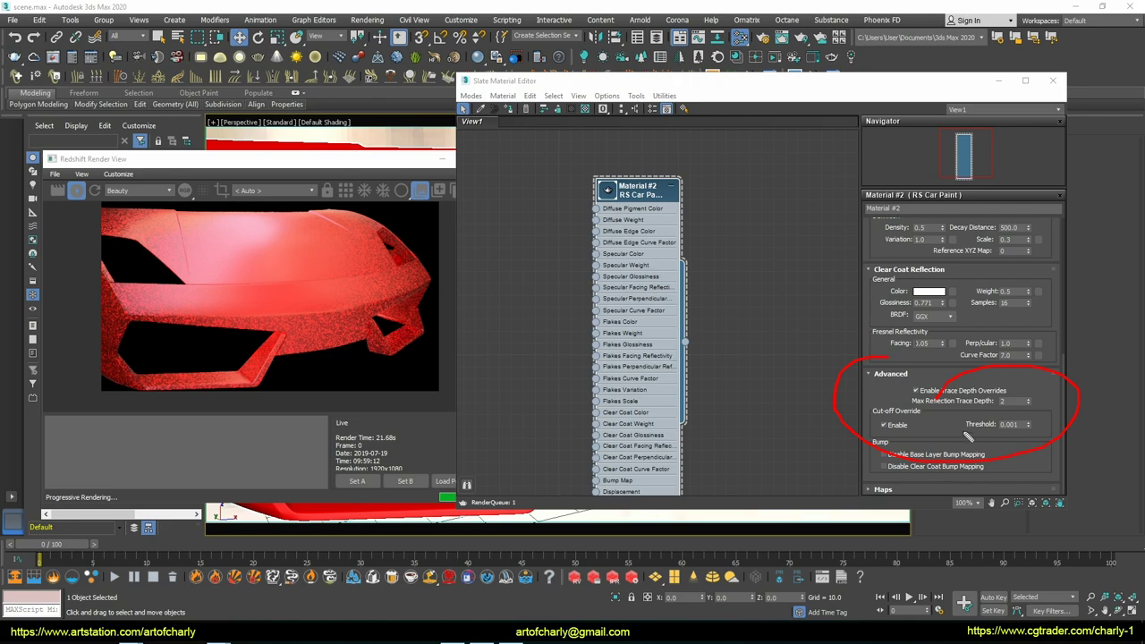
key("Escape")
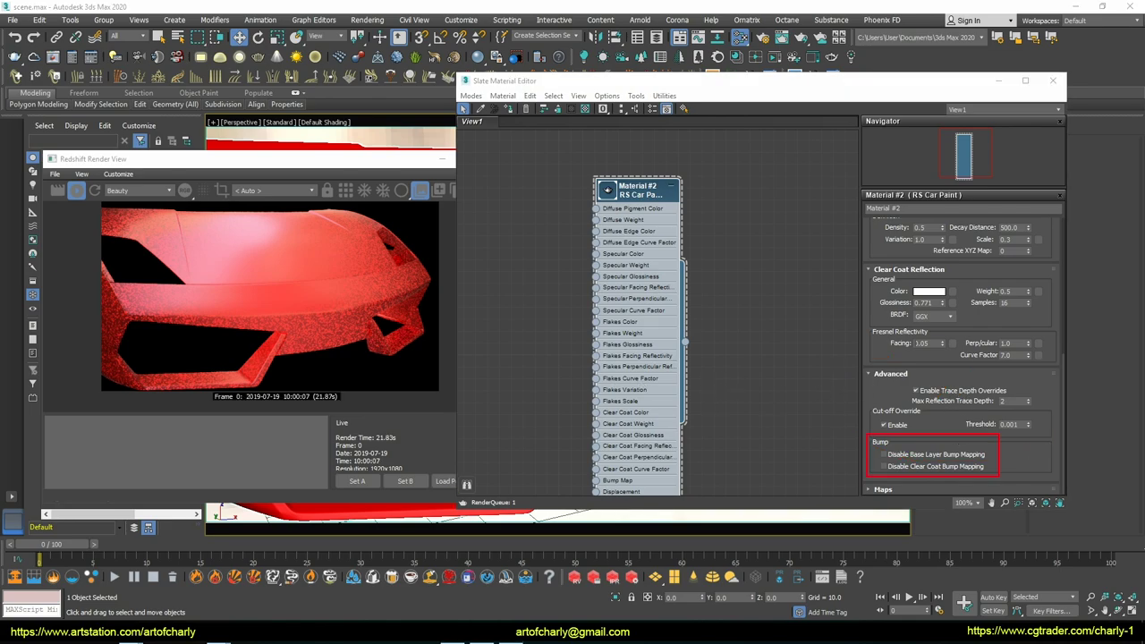
mouse_move(892, 477)
left_mouse_down()
mouse_move(850, 467)
mouse_move(872, 466)
left_mouse_up()
key("Escape")
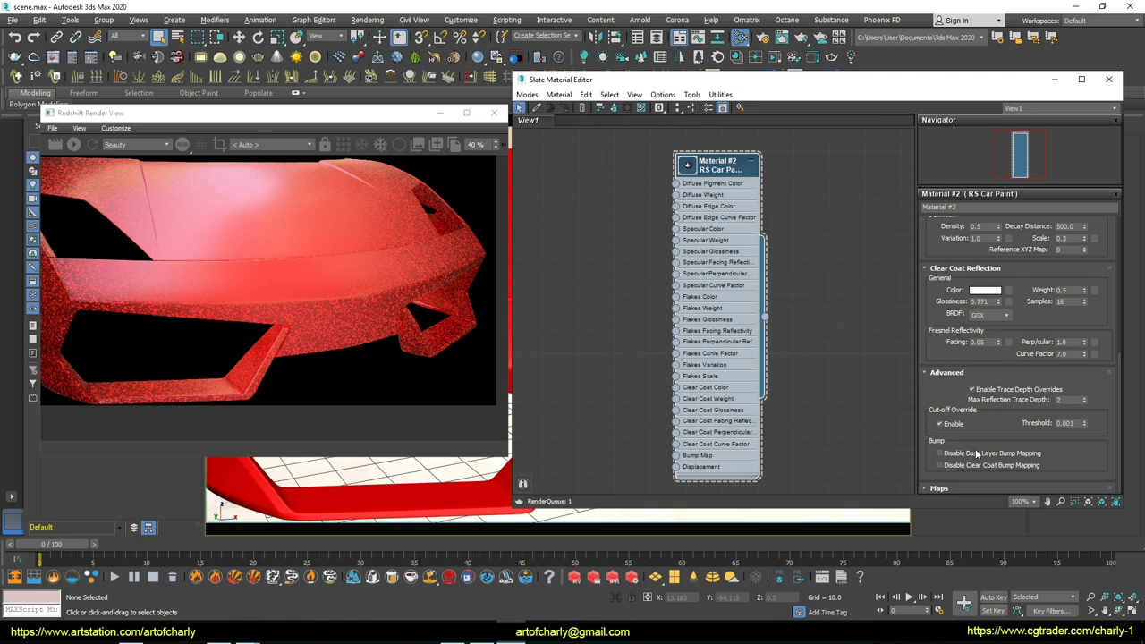
Plug a Cellular map from the Material/Map Browser into the RS Car Paint Bump Map slot
double_click(691, 456)
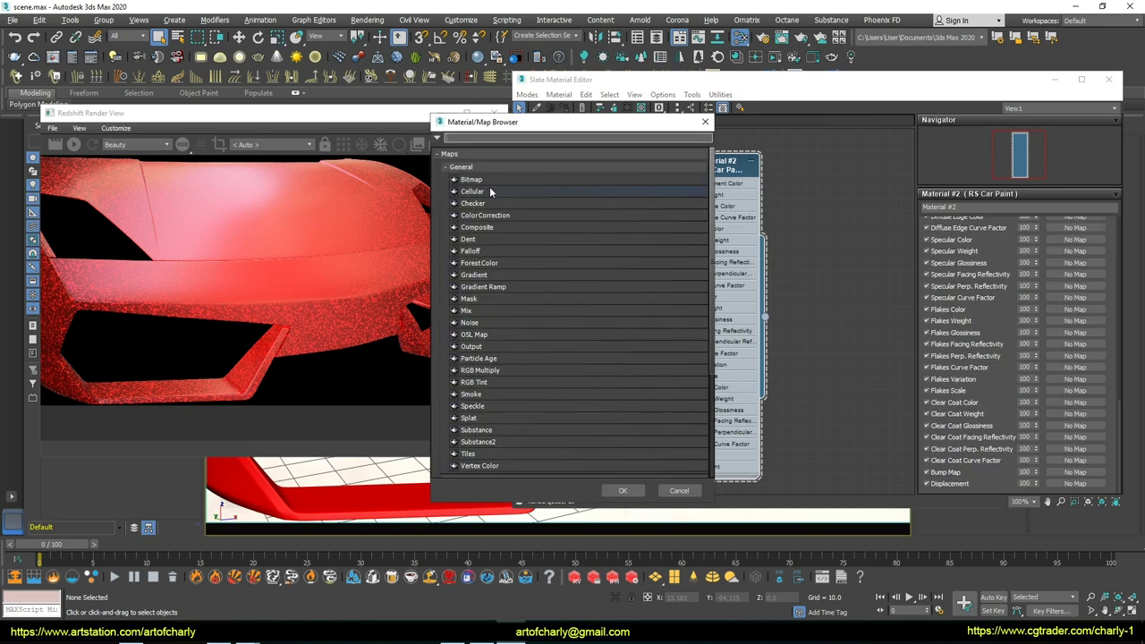
double_click(485, 192)
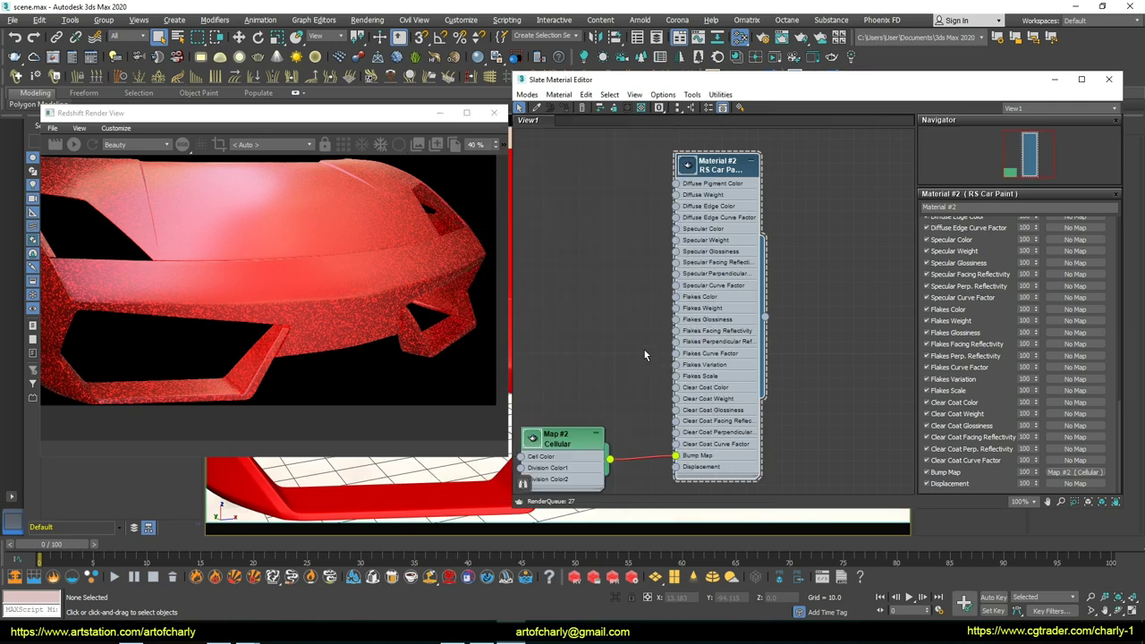
middle_click_drag(651, 363, 686, 296)
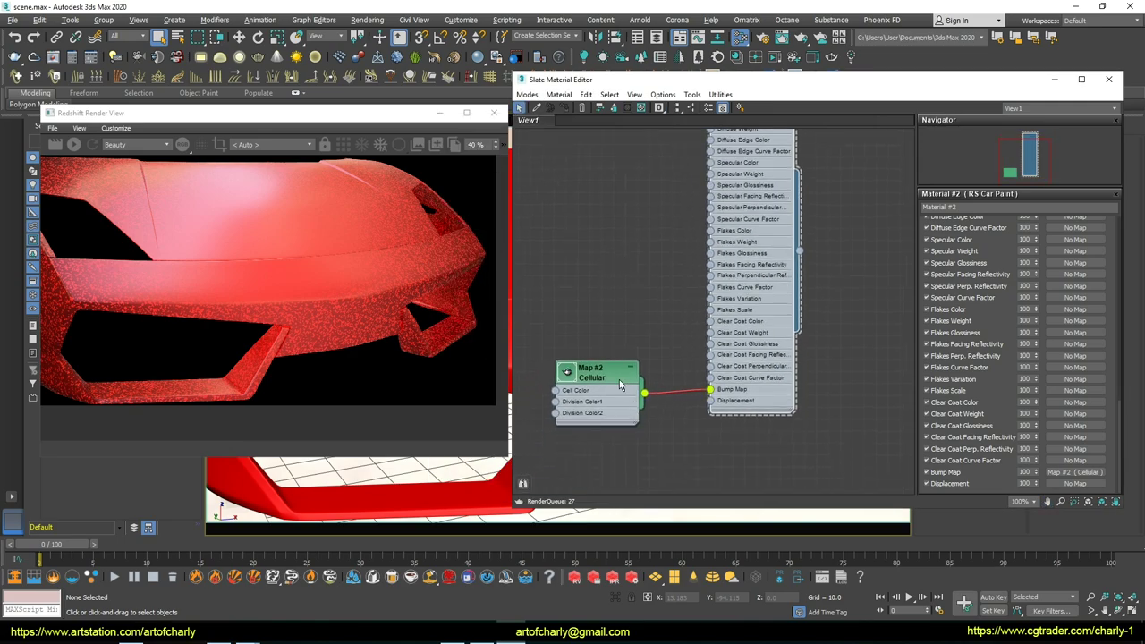
middle_click_drag(670, 258, 657, 284)
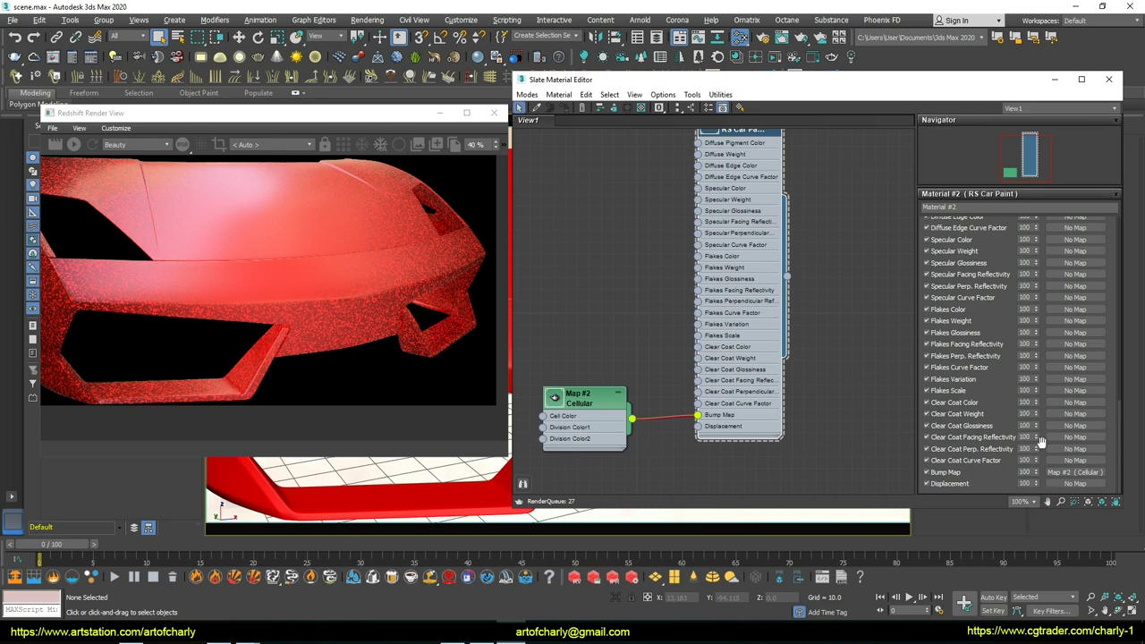
scroll(984, 340, "up", 3)
scroll(979, 306, "up", 3)
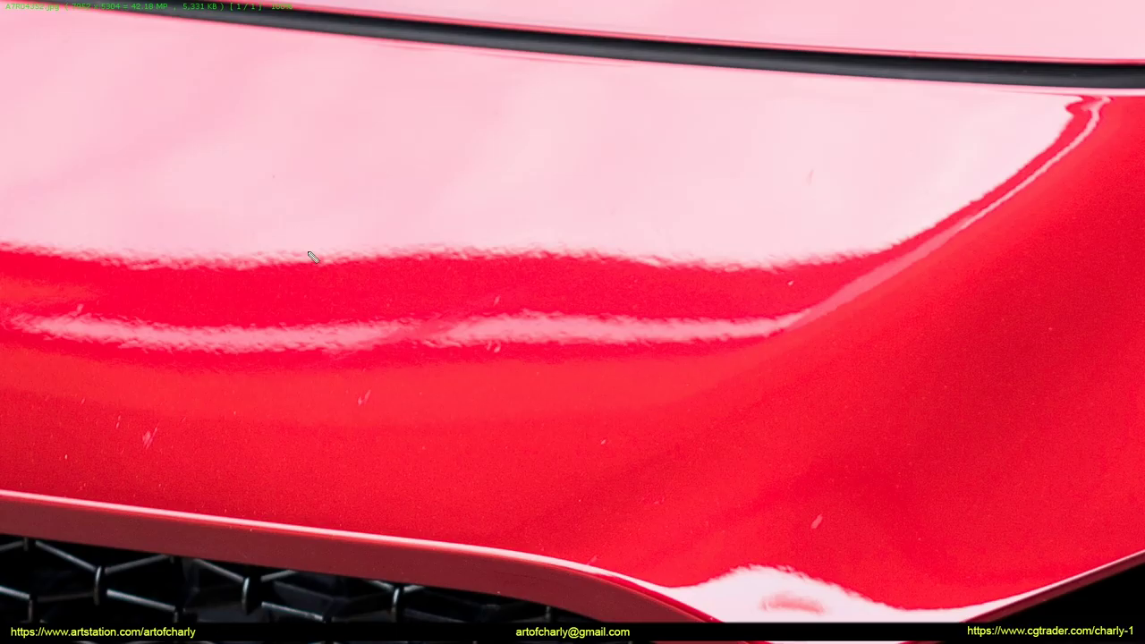
Inspect the reference photo A7R04352.jpg full screen, zoomed in on the paint surface
left_click_drag(427, 203, 219, 253)
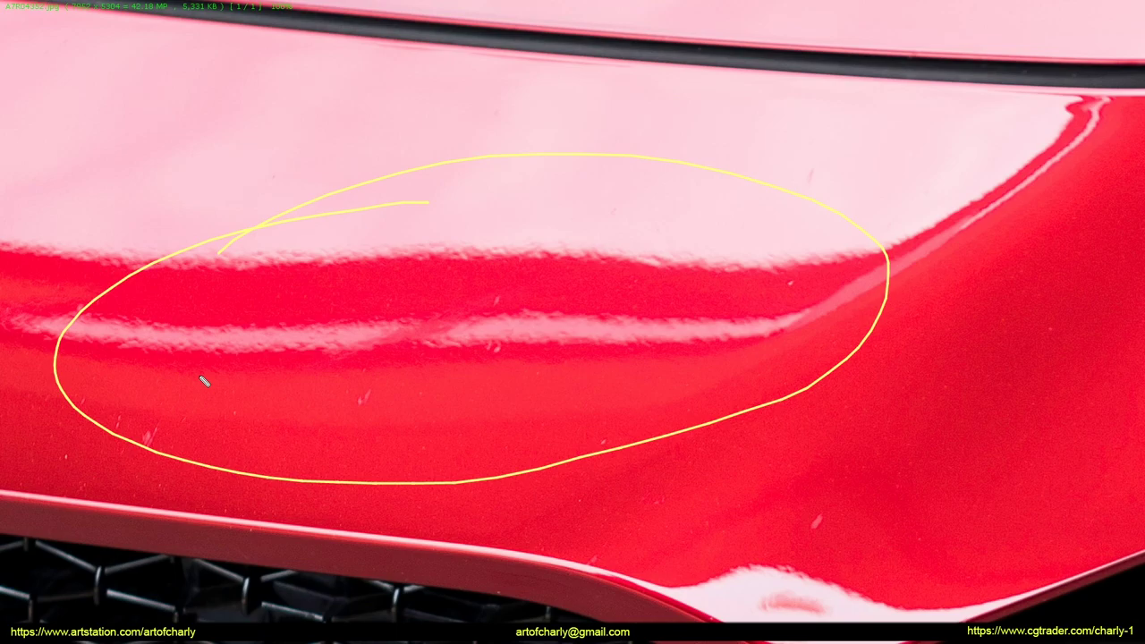
key("e")
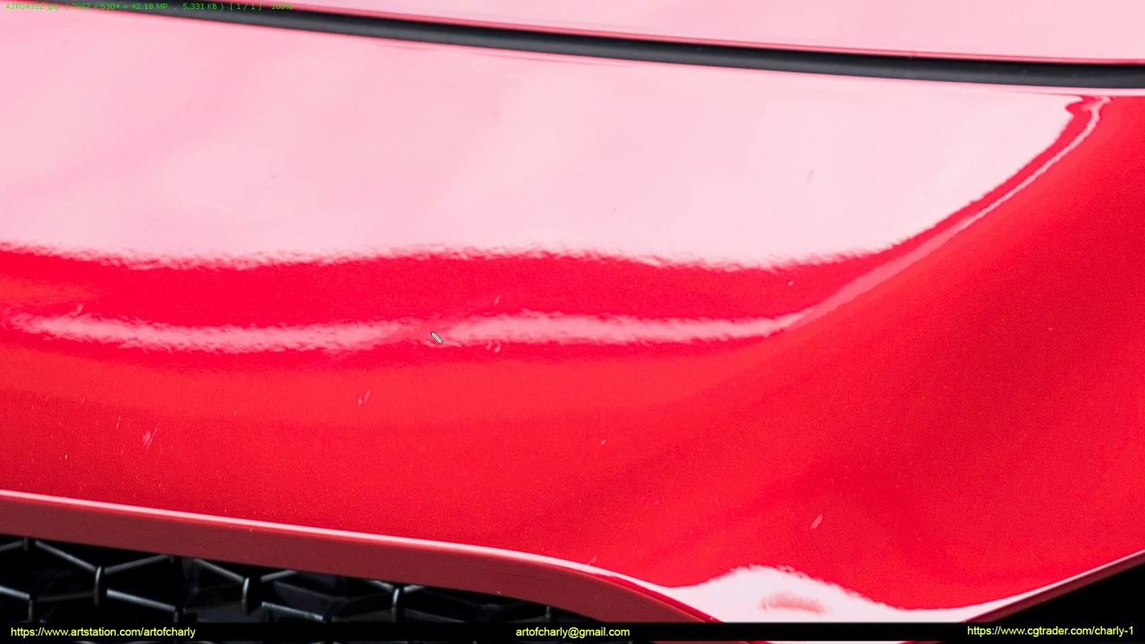
scroll(573, 304, "up", 2)
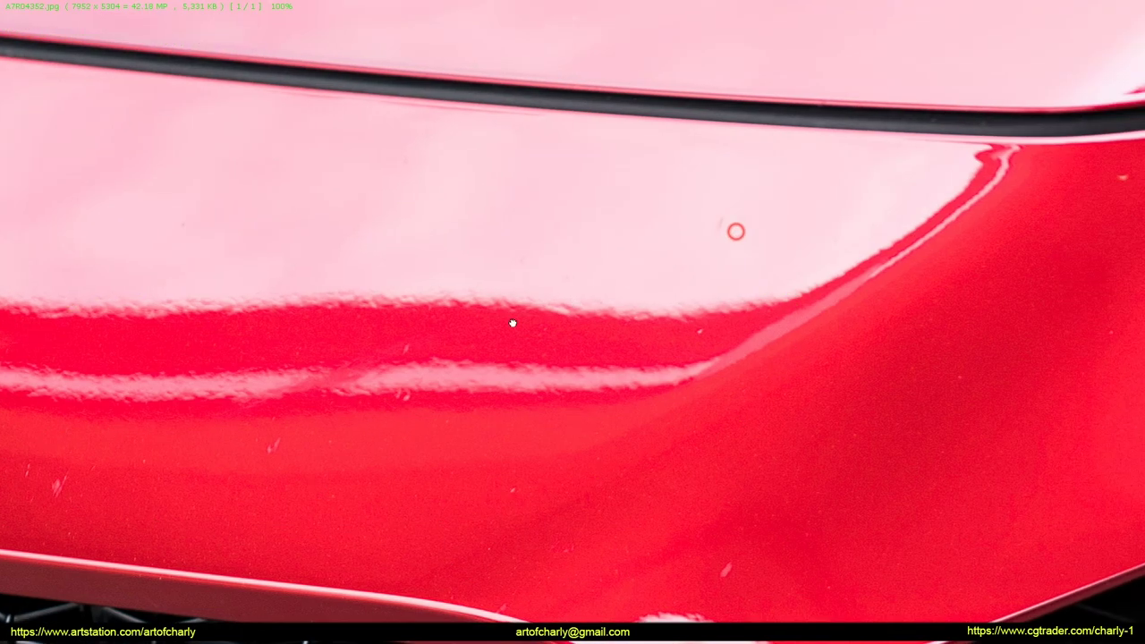
scroll(573, 304, "up", 2)
scroll(493, 460, "up", 2)
scroll(495, 472, "up", 2)
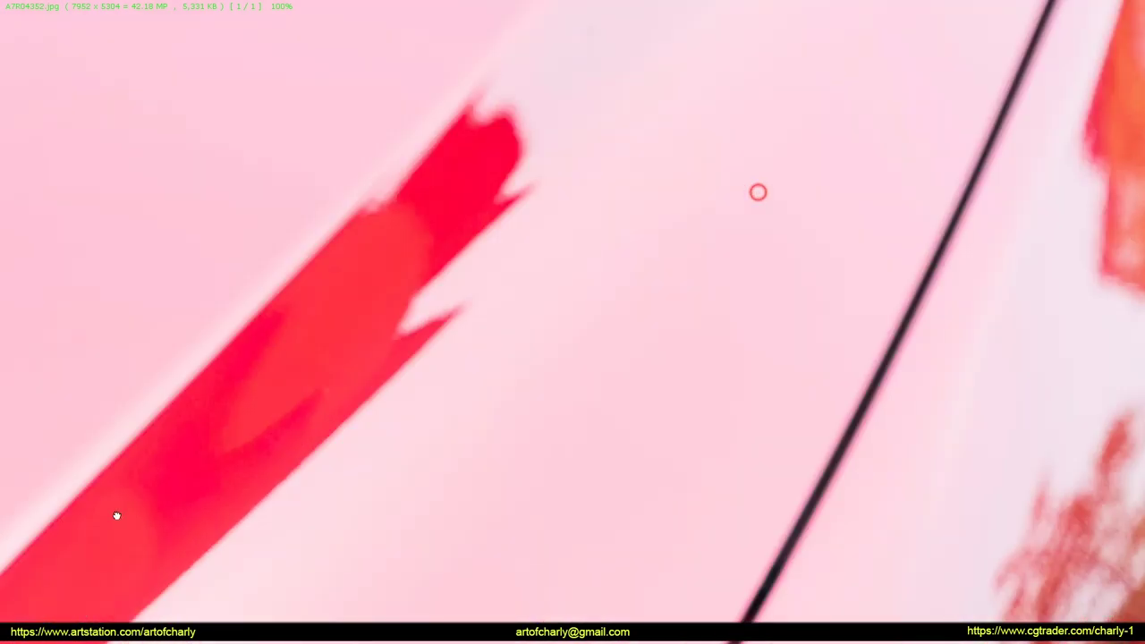
left_click_drag(496, 472, 755, 192)
key("Escape")
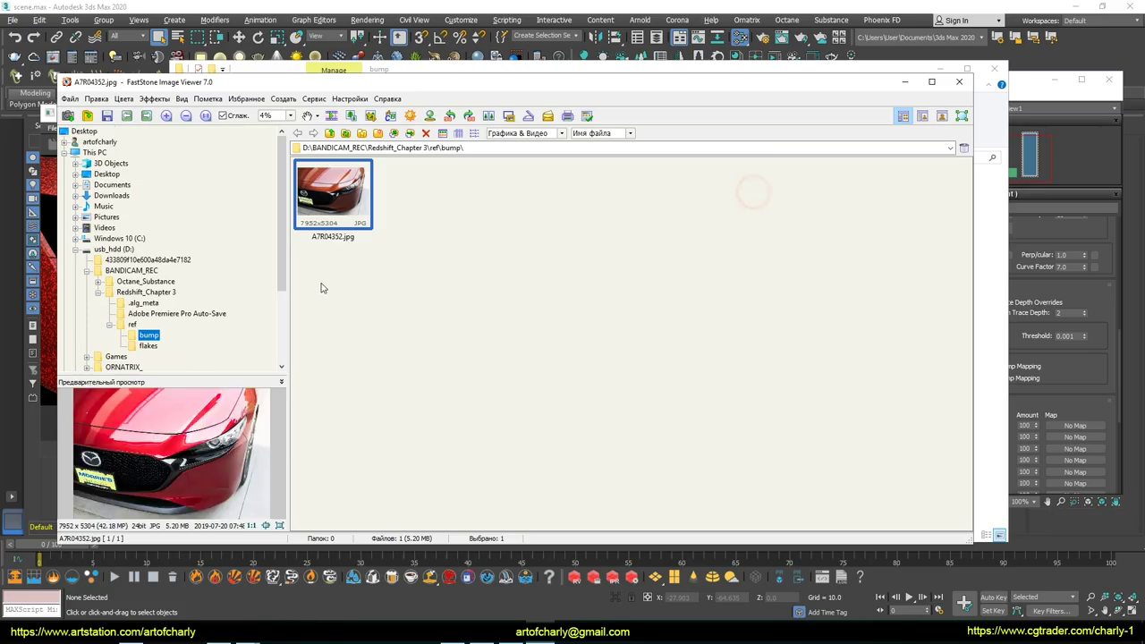
Review the whole-car reference photo and reposition the Slate Material Editor and node graph
double_click(328, 181)
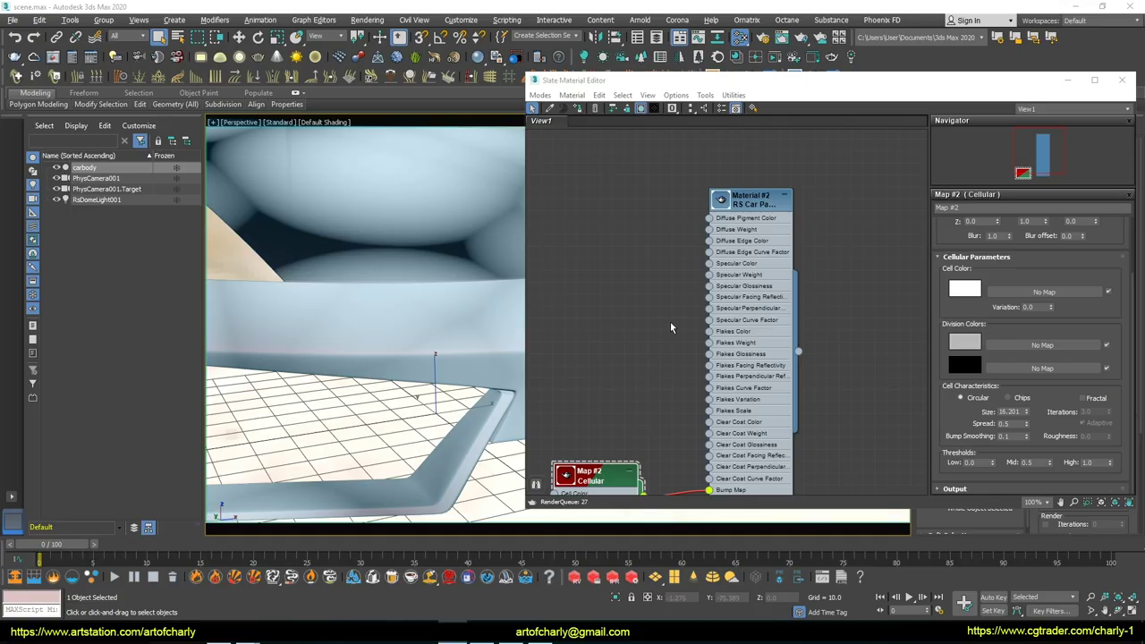
middle_click_drag(670, 321, 626, 260)
middle_click_drag(607, 343, 621, 340)
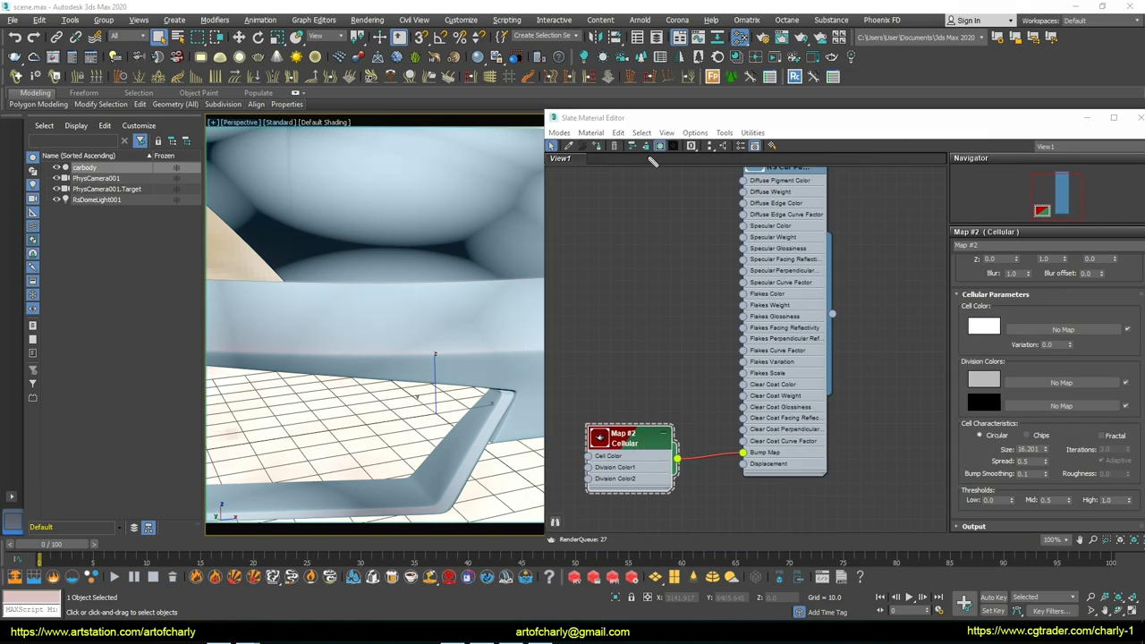
left_click(660, 149)
left_click_drag(713, 128, 680, 93)
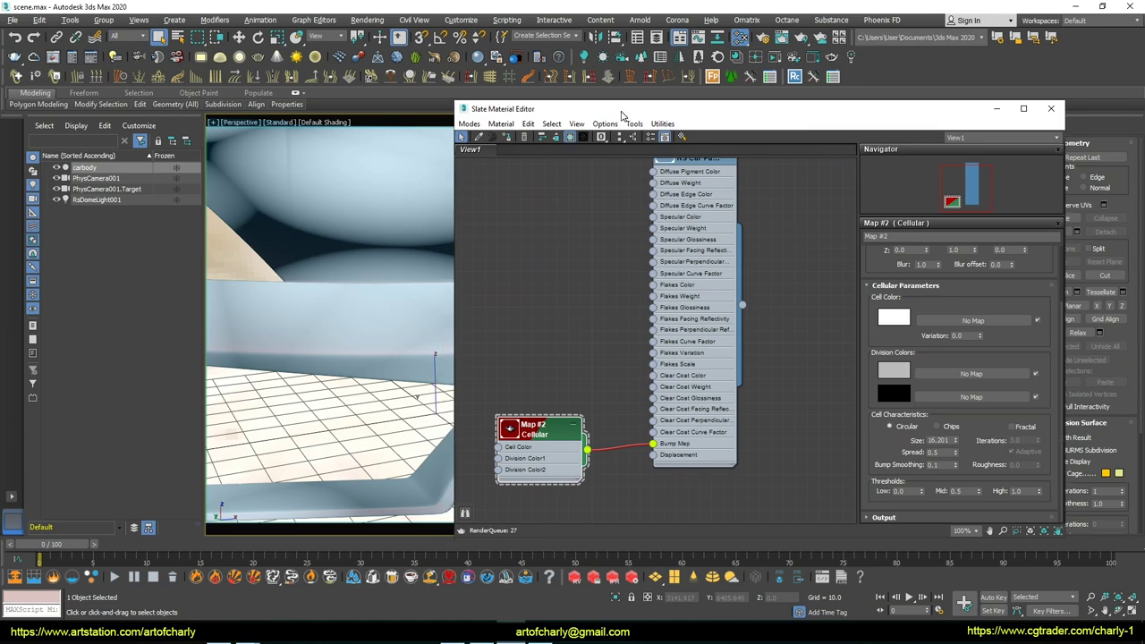
left_click(959, 430)
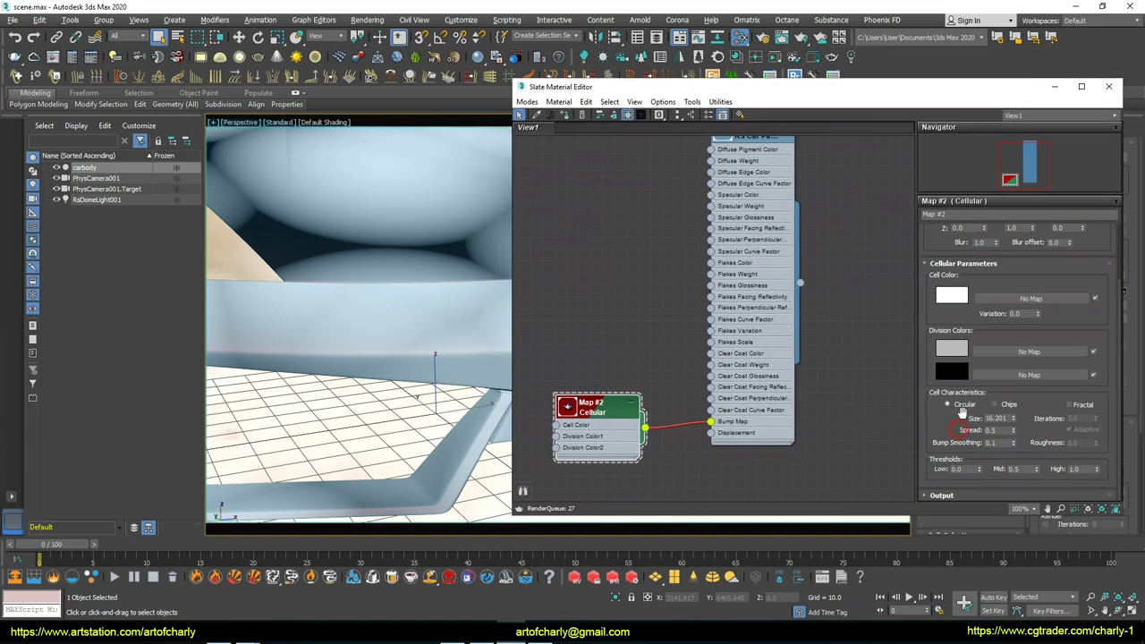
left_click_drag(970, 394, 1017, 436)
key("Escape")
Set the Cellular cells to Chips, compare with Fractal on, and leave Fractal off
left_click(994, 405)
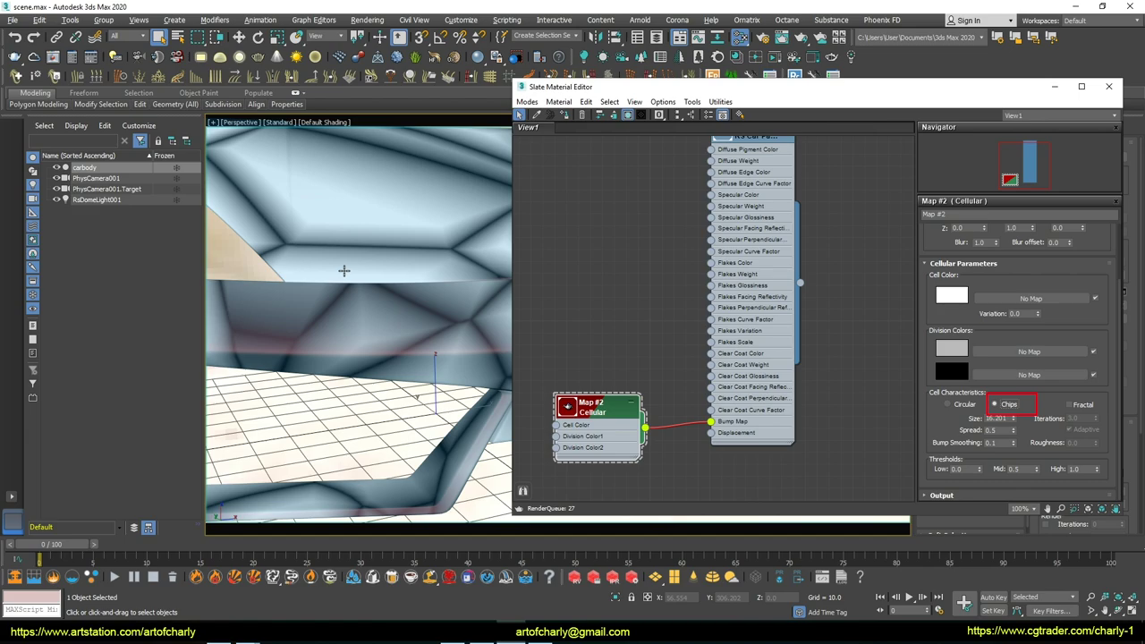
left_click(1071, 406)
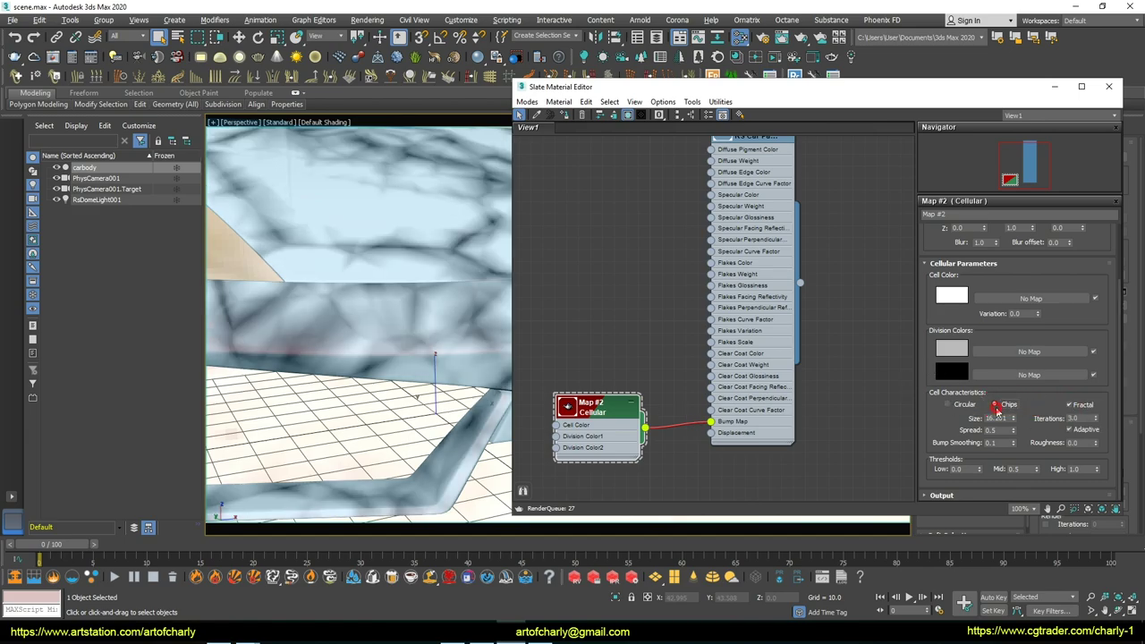
left_click(1074, 405)
left_click(1073, 405)
left_click(1074, 405)
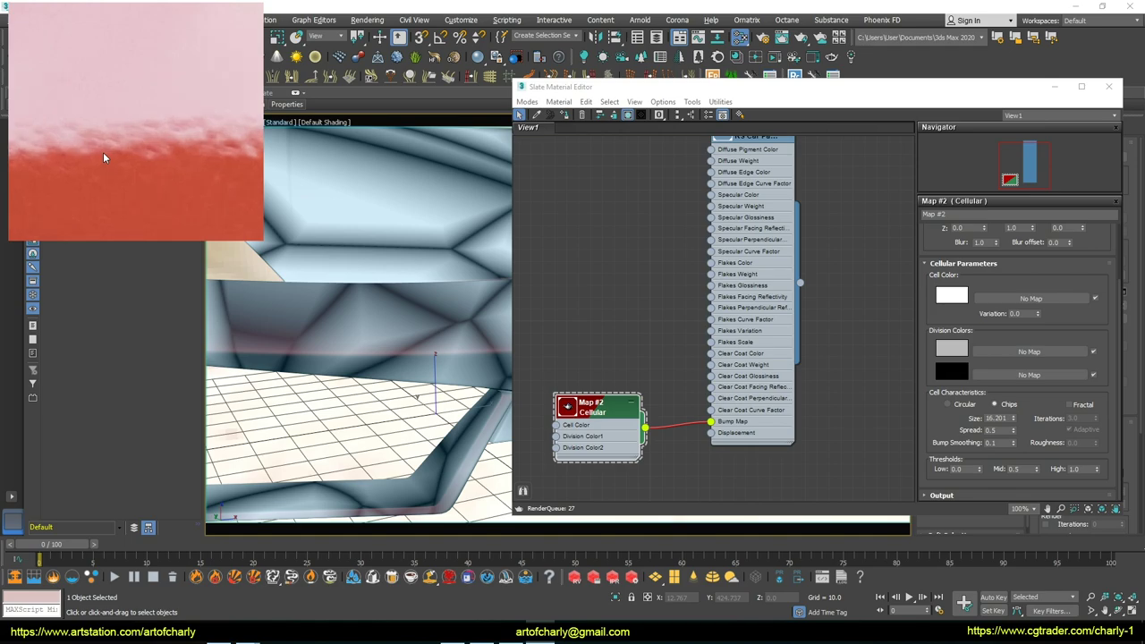
Lower the Cellular cell Size from 16.201 to about 0.03 for a fine grainy bump
left_click_drag(1014, 418, 1013, 519)
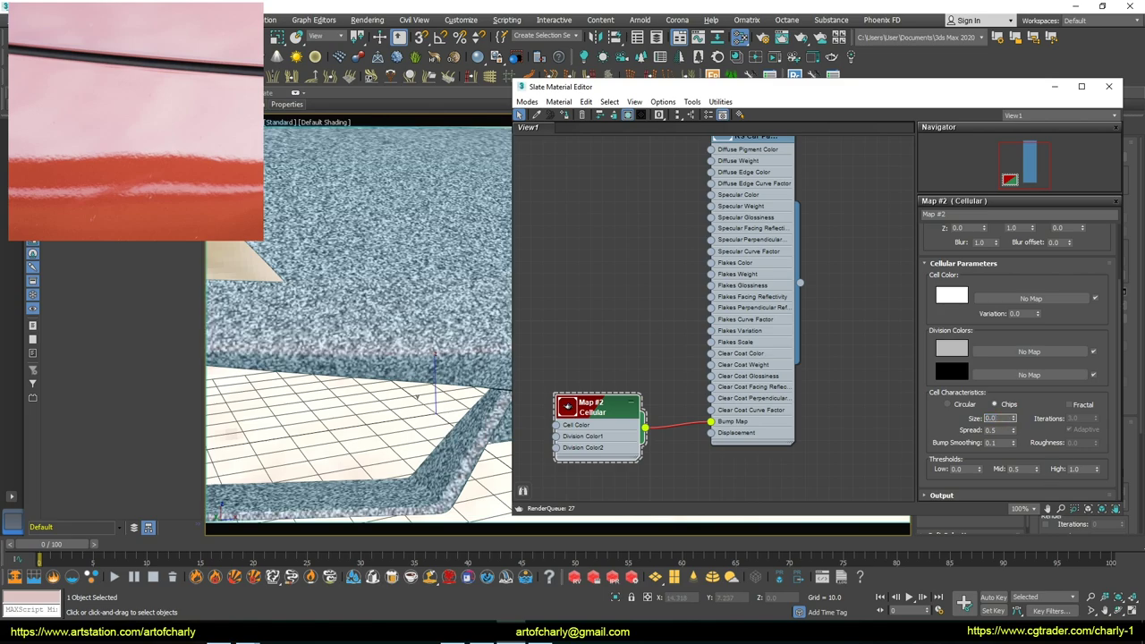
left_click_drag(1013, 418, 1014, 412)
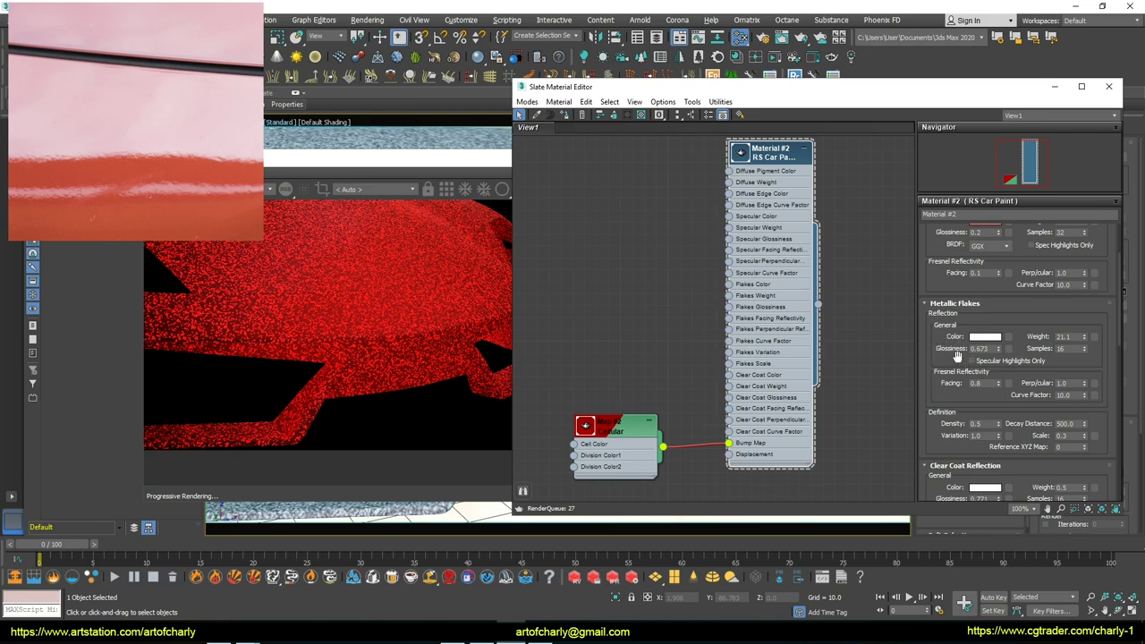
Zero the metallic flakes Density and Variation and check the render
right_click(997, 424)
right_click(998, 436)
left_click_drag(405, 170, 792, 151)
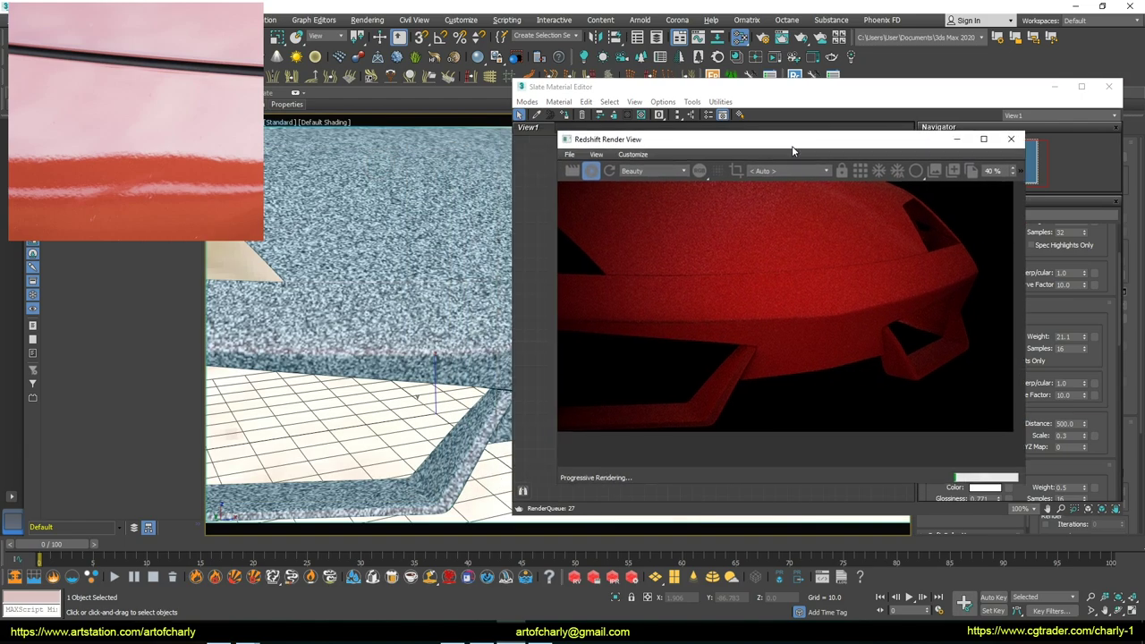
left_click(396, 337)
scroll(396, 337, "up", 5)
scroll(397, 295, "down", 3)
scroll(385, 309, "up", 5)
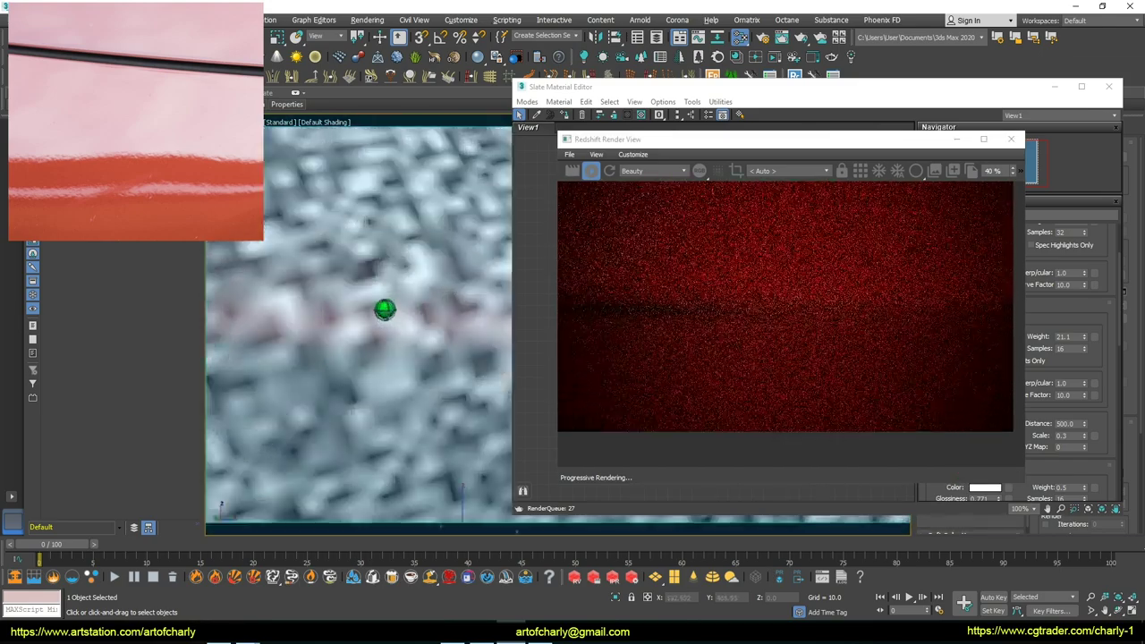
Raise the base layer specular Glossiness to 0.645
left_click_drag(644, 139, 442, 158)
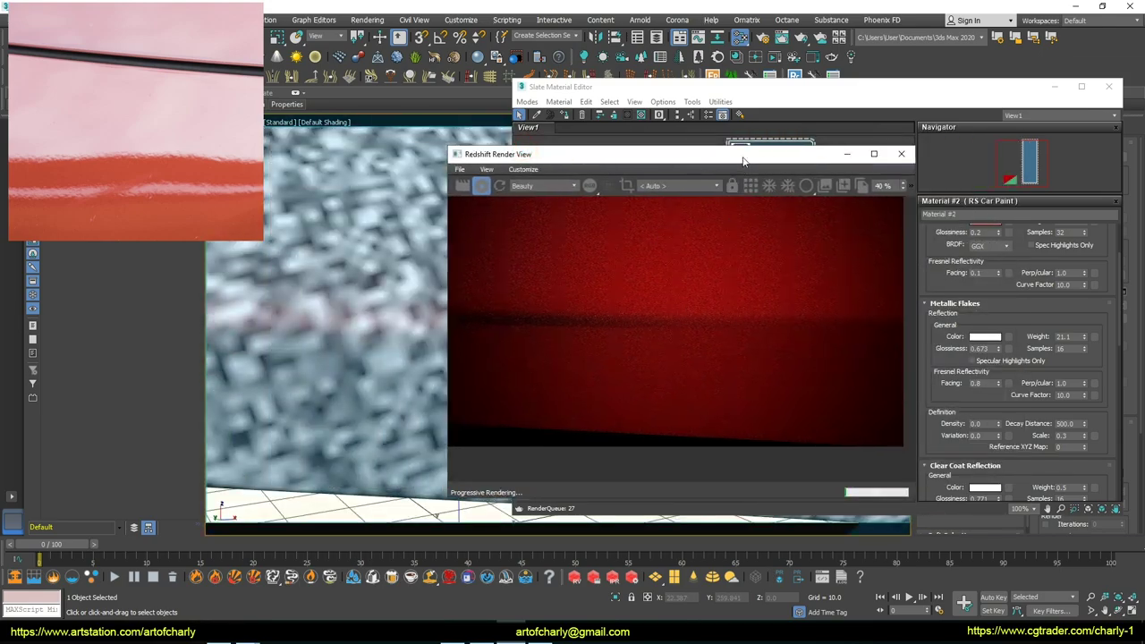
left_click(968, 355)
left_click_drag(968, 355, 980, 426)
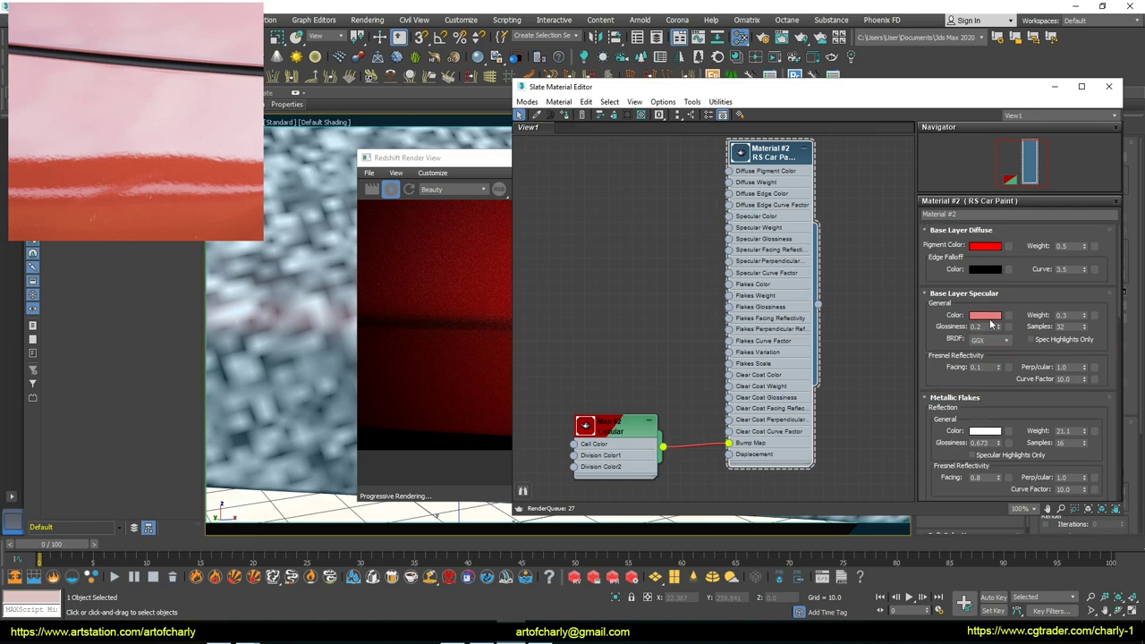
left_click_drag(1000, 329, 1001, 279)
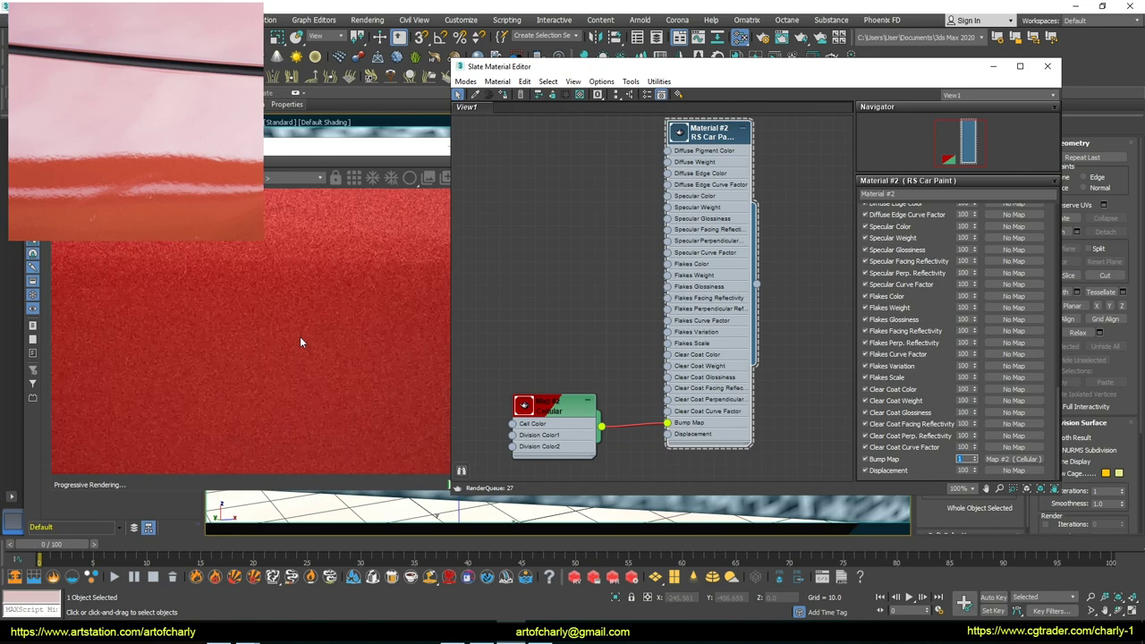
Turn on Disable Base Layer Bump Mapping in the Advanced rollout's Bump settings
scroll(935, 183, "up", 10)
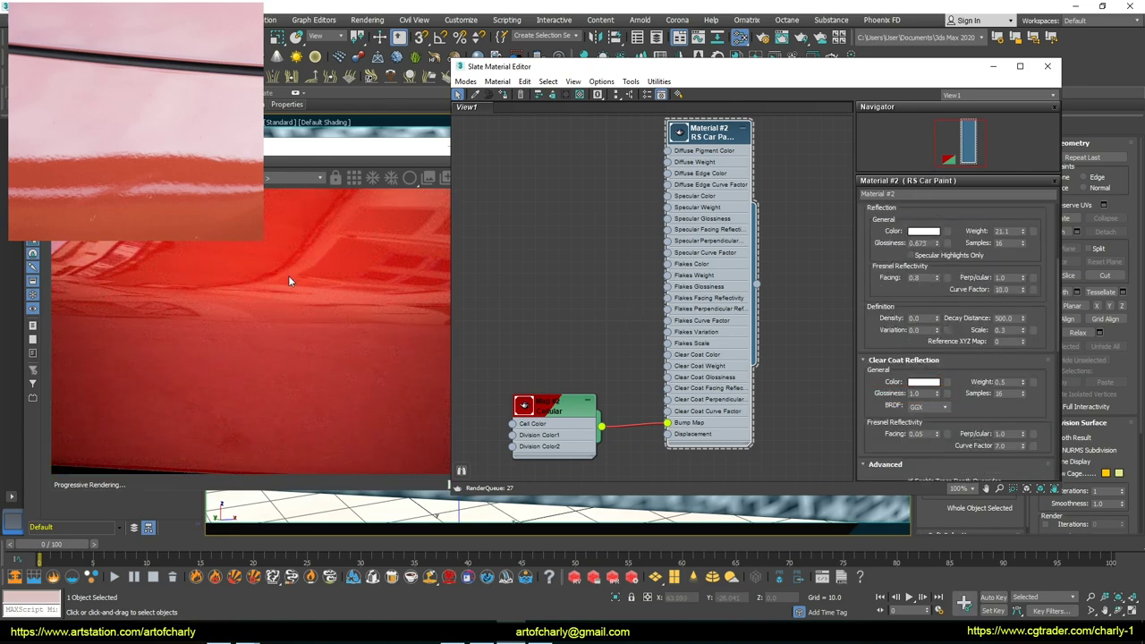
scroll(899, 296, "down", 5)
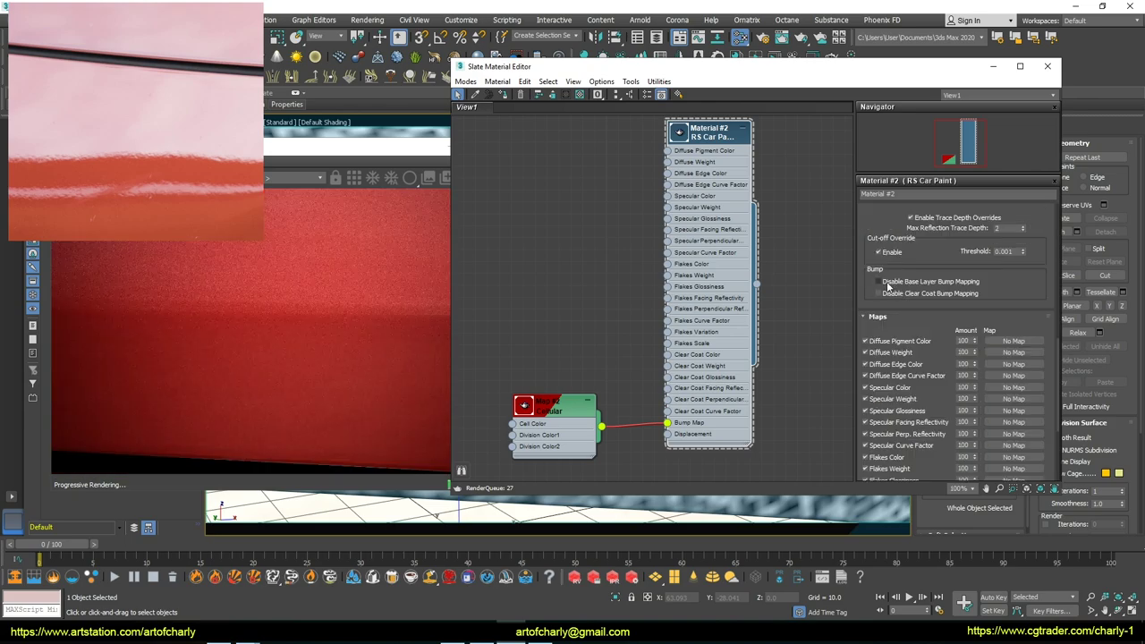
left_click(880, 281)
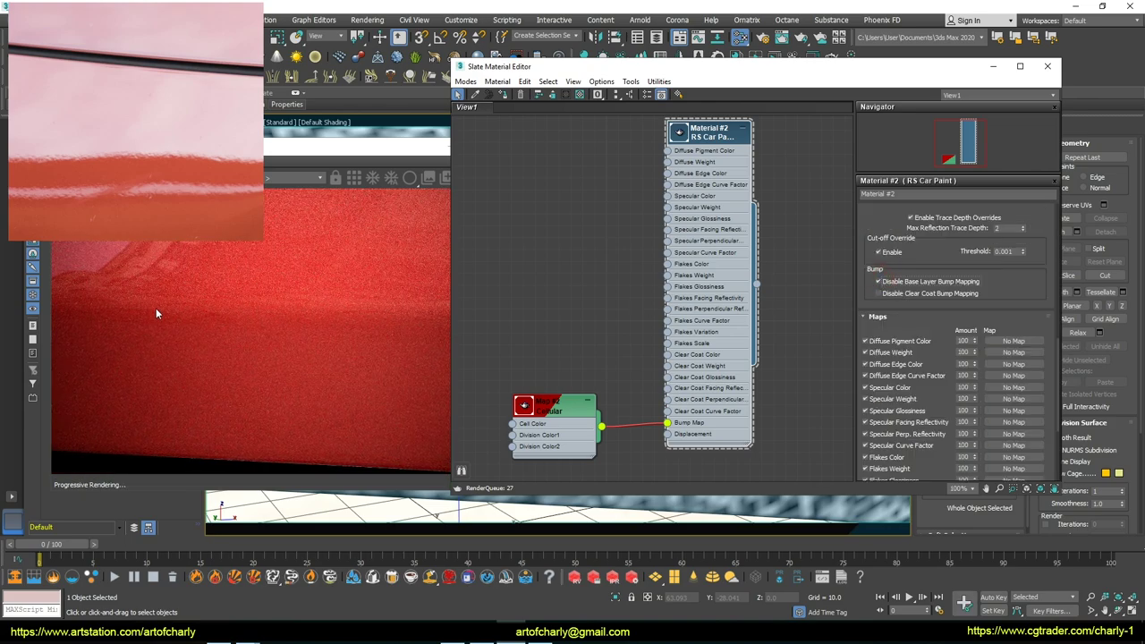
left_click_drag(362, 137, 375, 231)
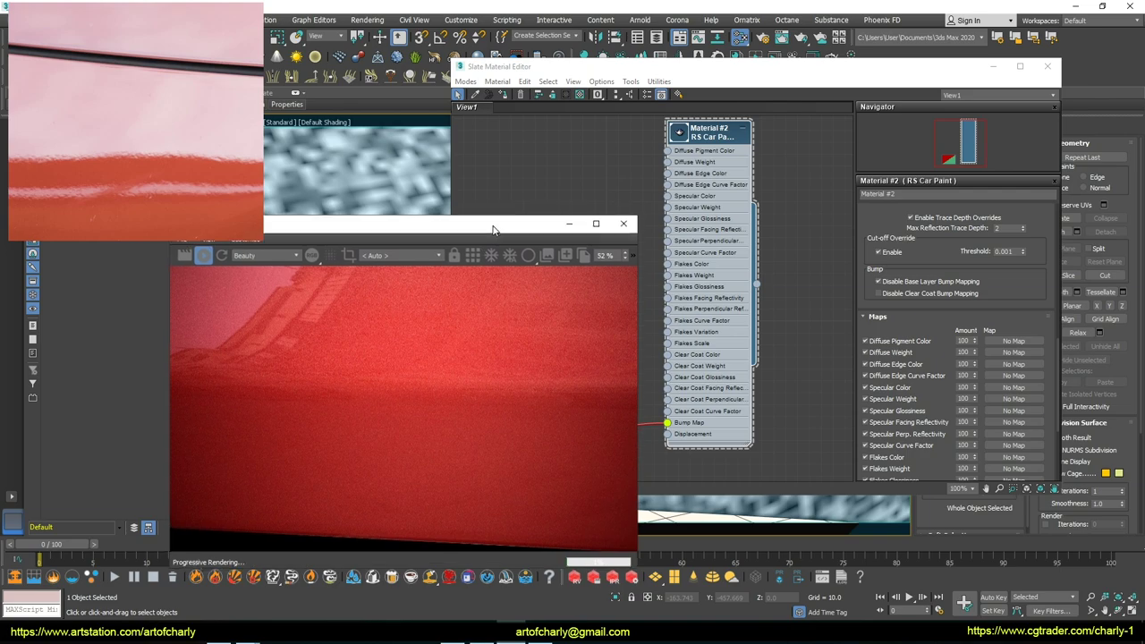
Set Cellular Spread to 20 with Fractal on, and store a first render snapshot
left_click(593, 420)
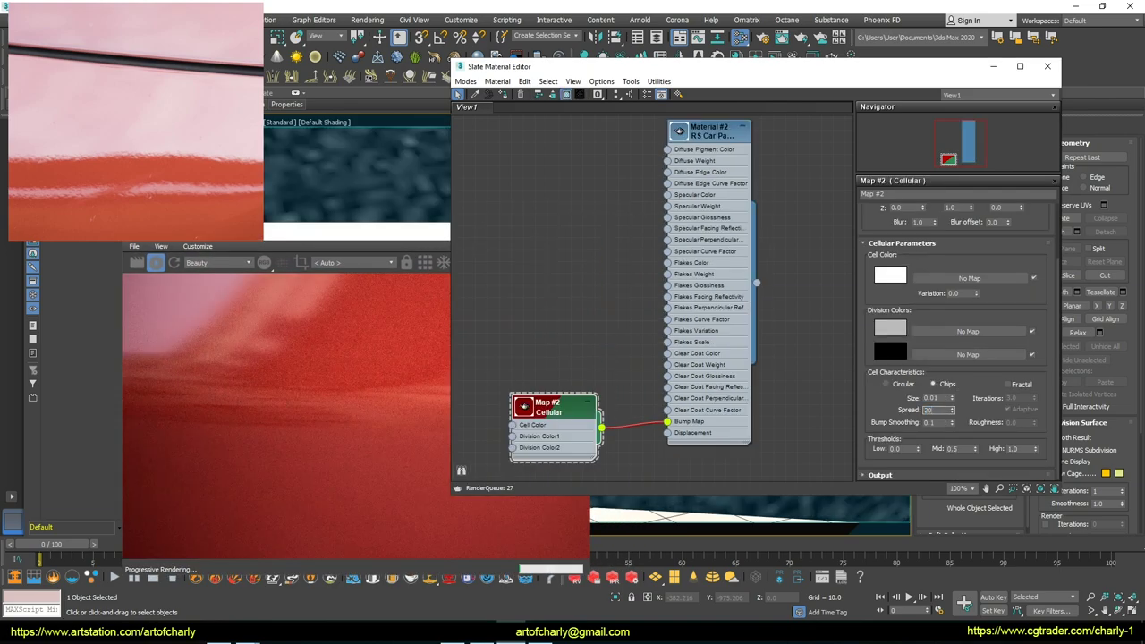
key("Return")
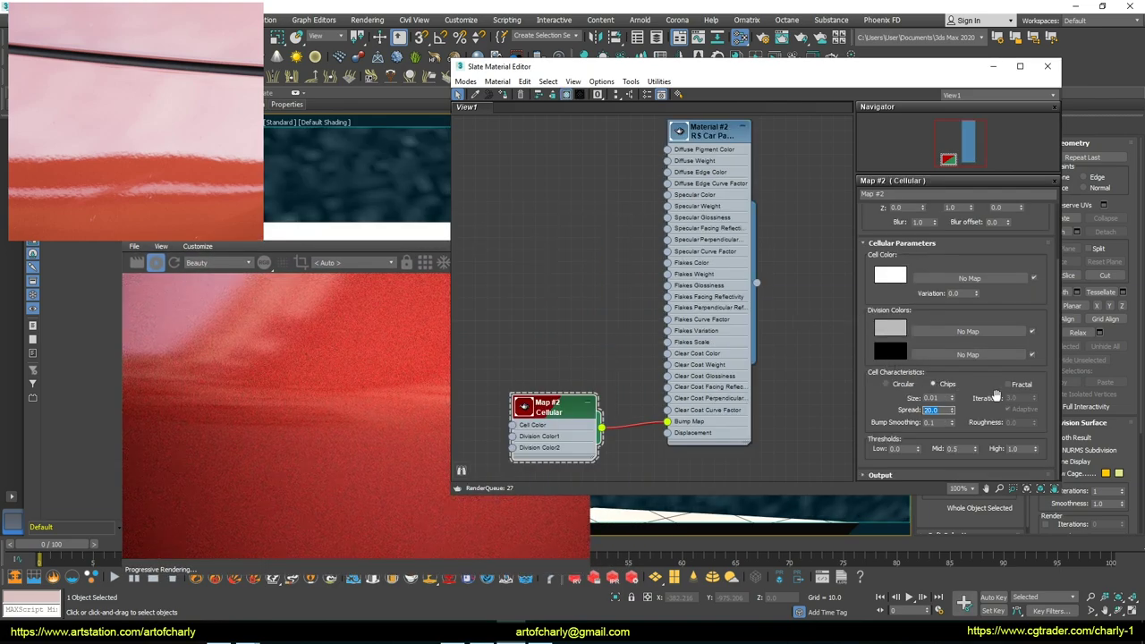
left_click(1009, 383)
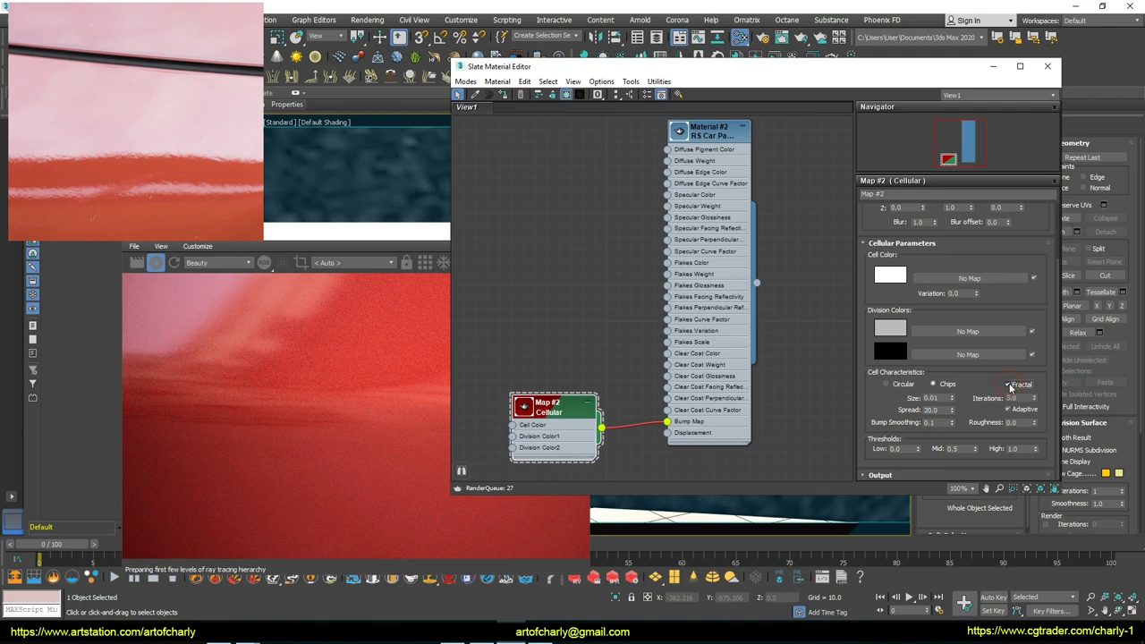
left_click(752, 406)
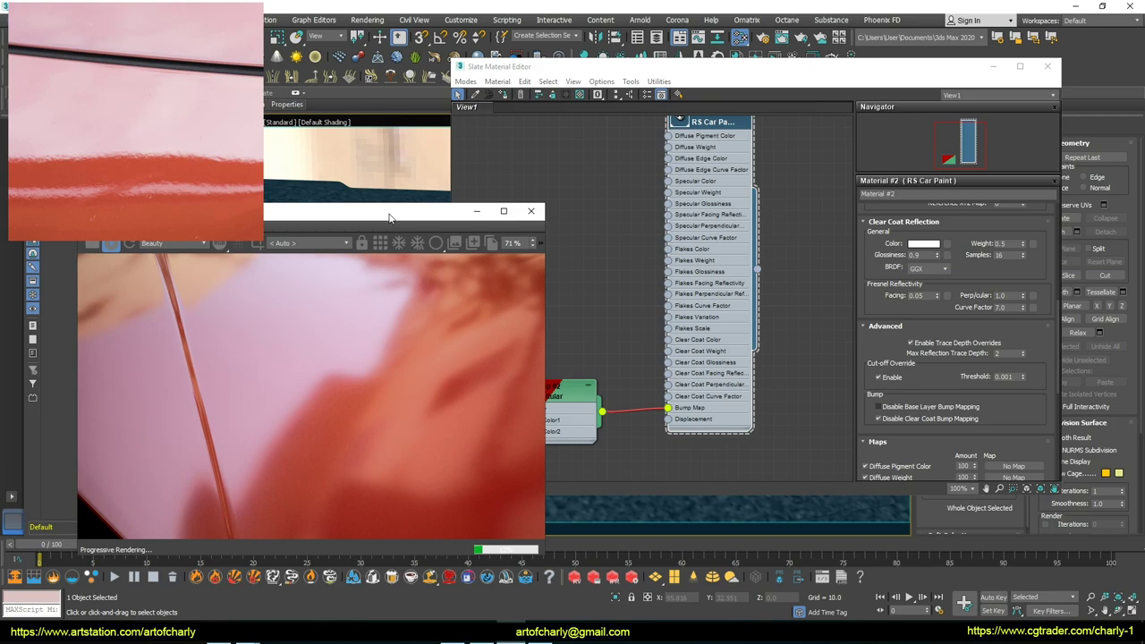
left_click(454, 242)
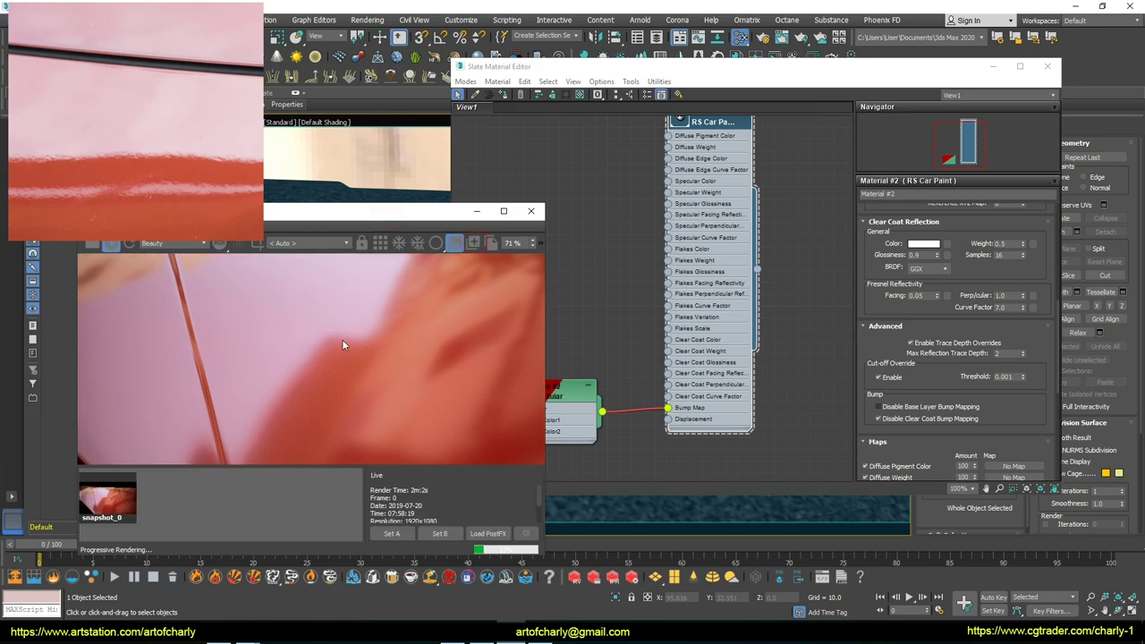
Apply the bump to the clear coat instead of the base layer and save a new snapshot
left_click(888, 422)
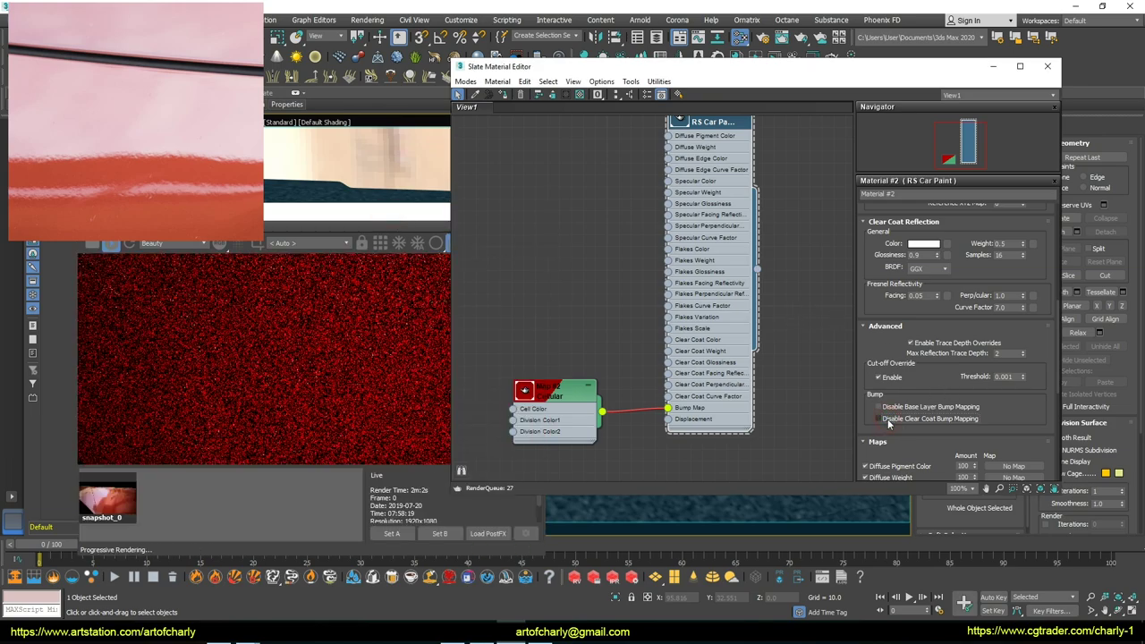
left_click(930, 408)
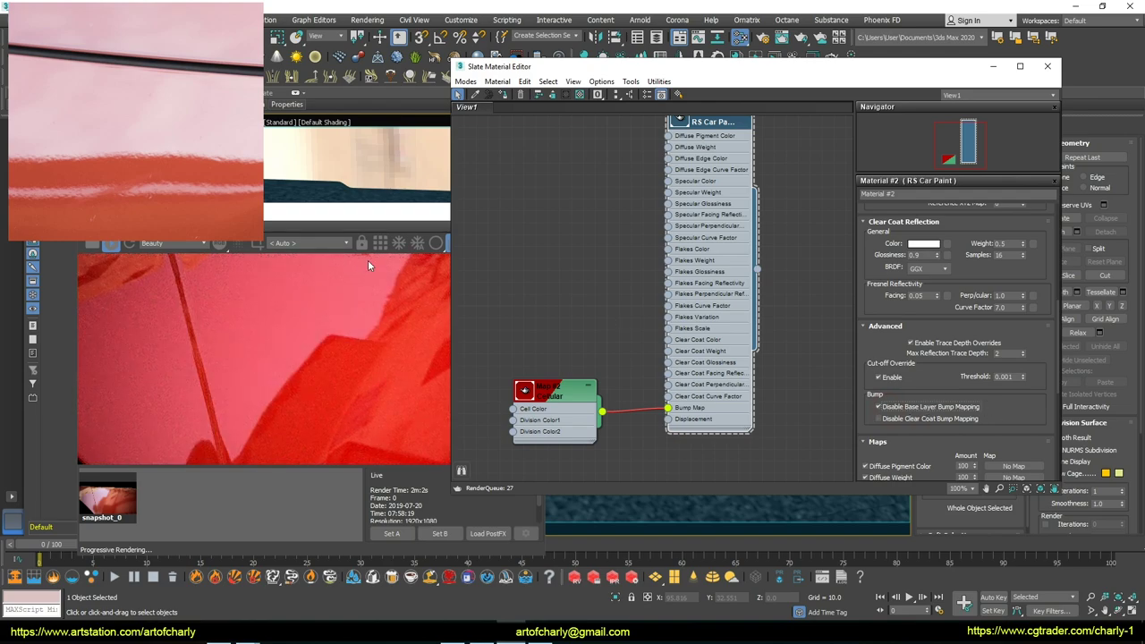
left_click(356, 215)
left_click(457, 244)
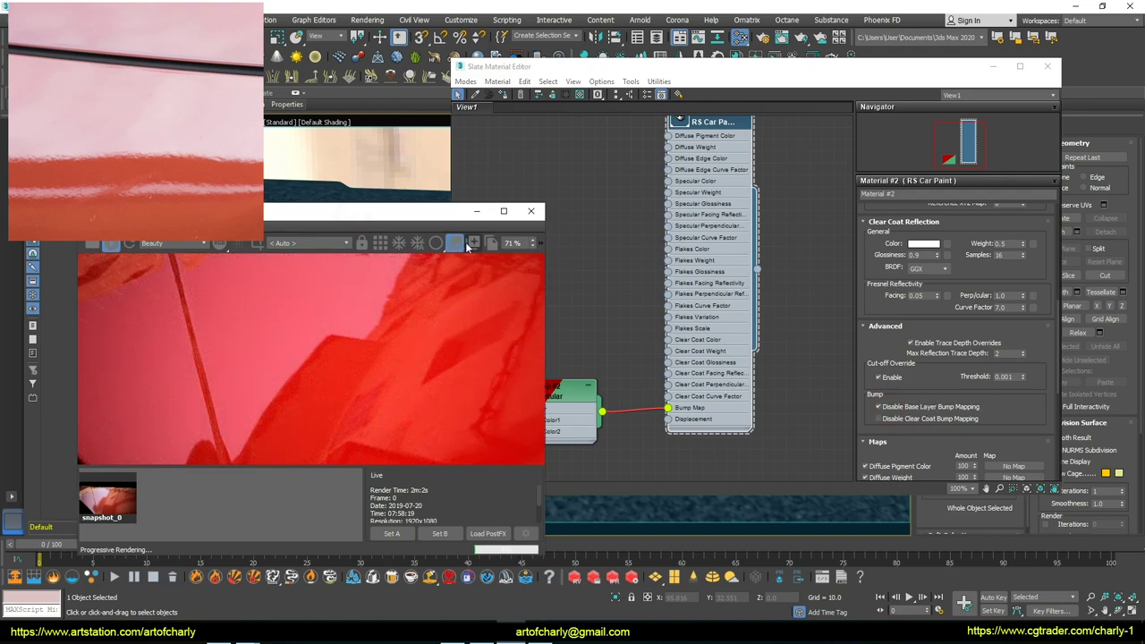
left_click_drag(412, 212, 606, 203)
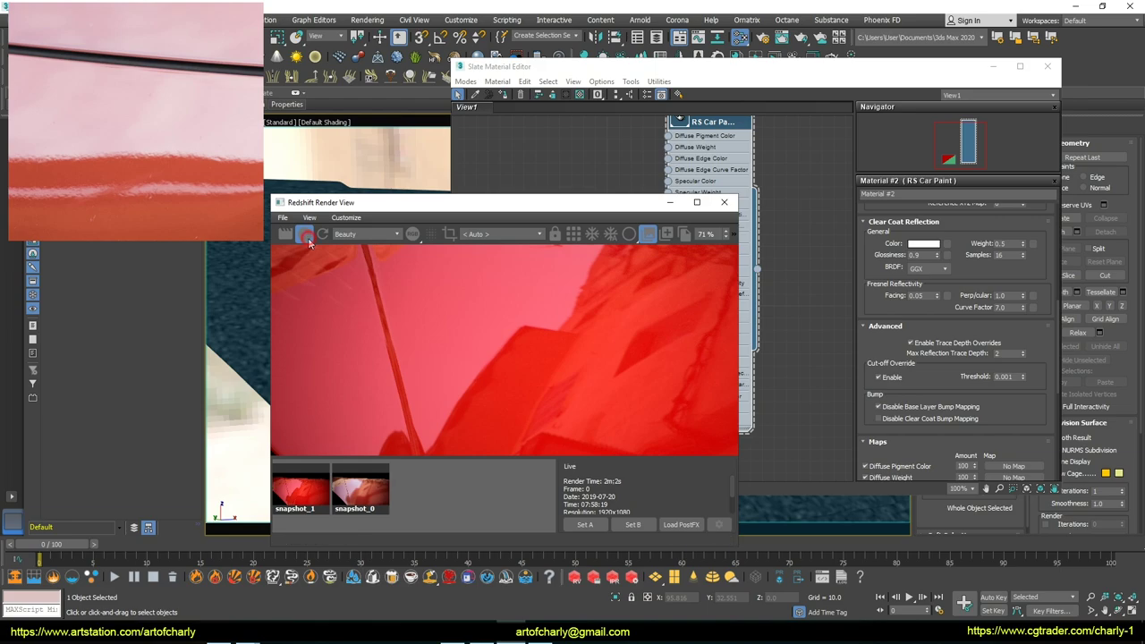
Compare snapshot_1 against snapshot_0 in a split view, sweeping the divider across
left_click(379, 510)
left_click(585, 526)
left_click(357, 503)
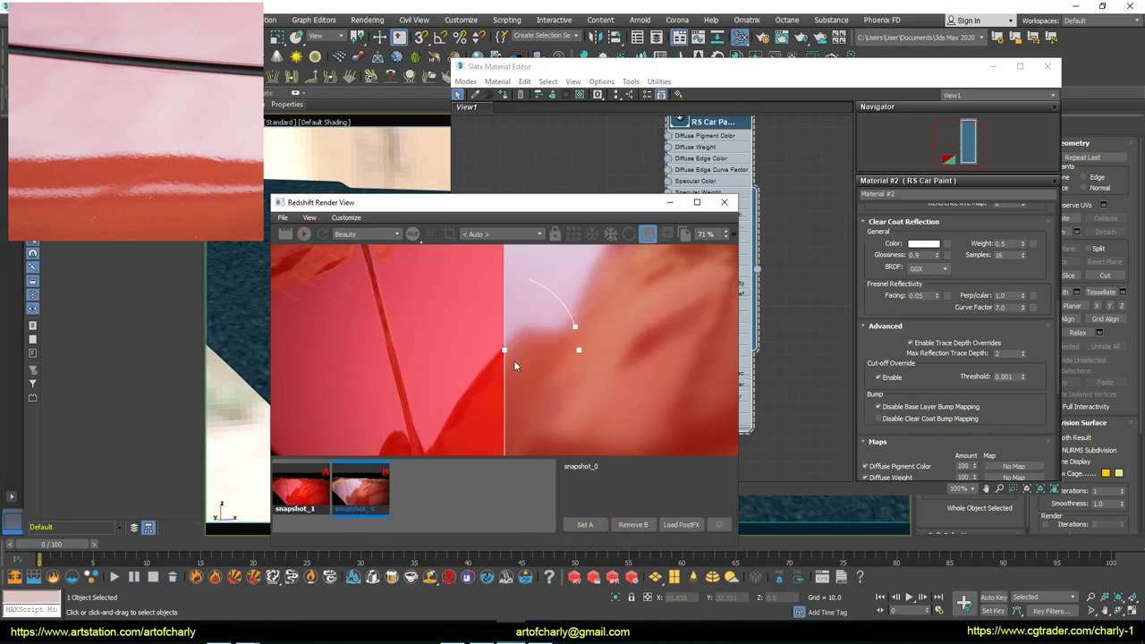
left_click_drag(505, 350, 537, 357)
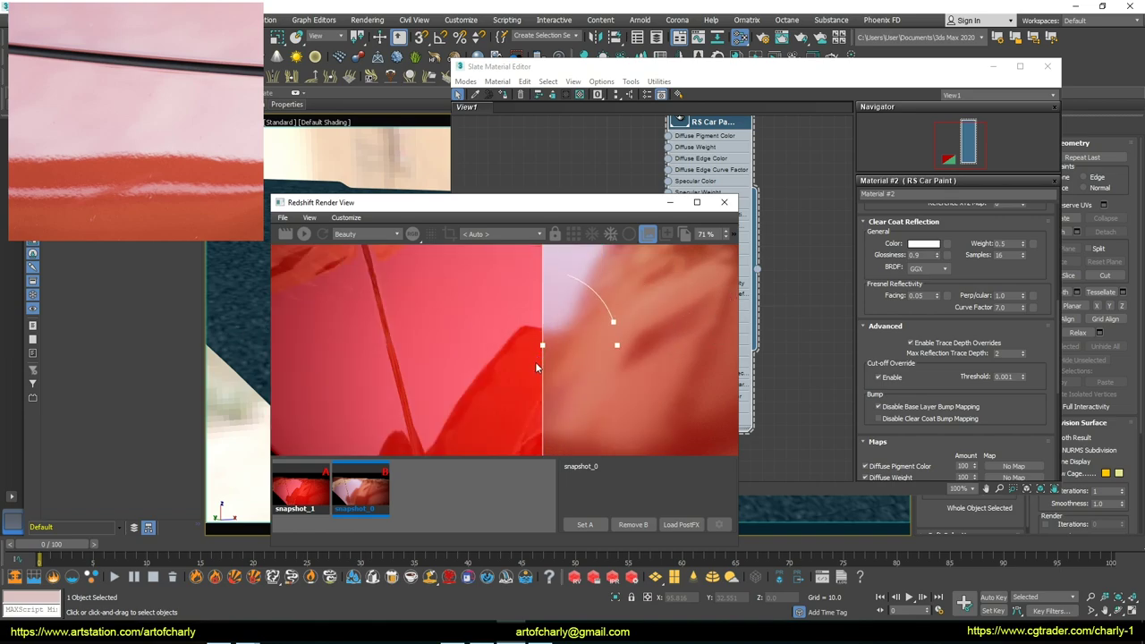
scroll(536, 371, "up", 3)
scroll(534, 394, "up", 3)
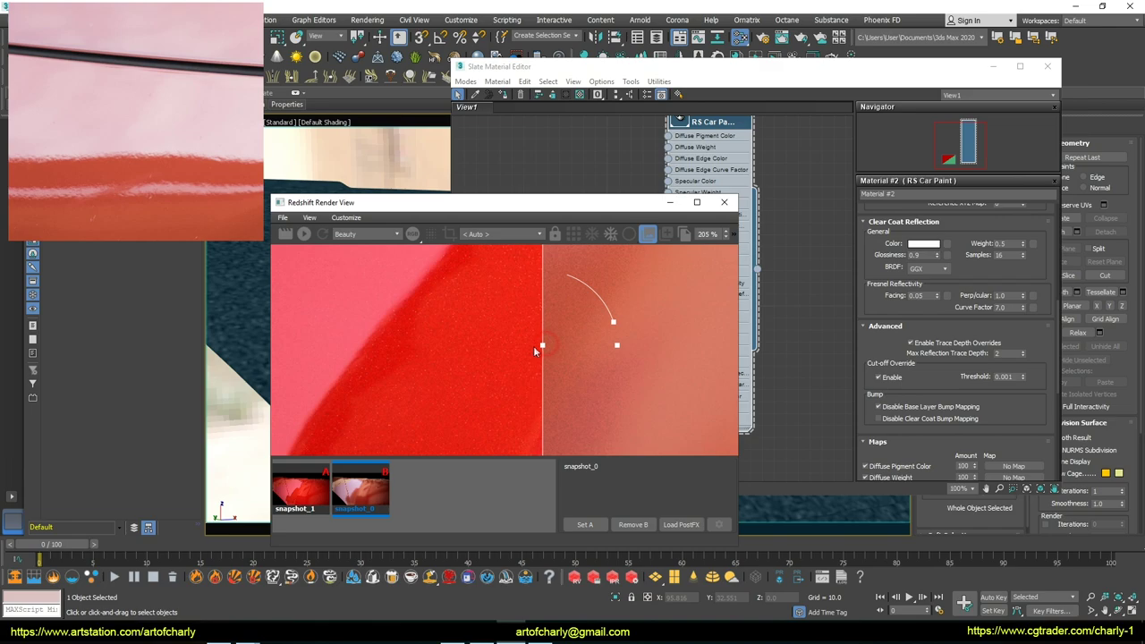
left_click_drag(533, 347, 472, 350)
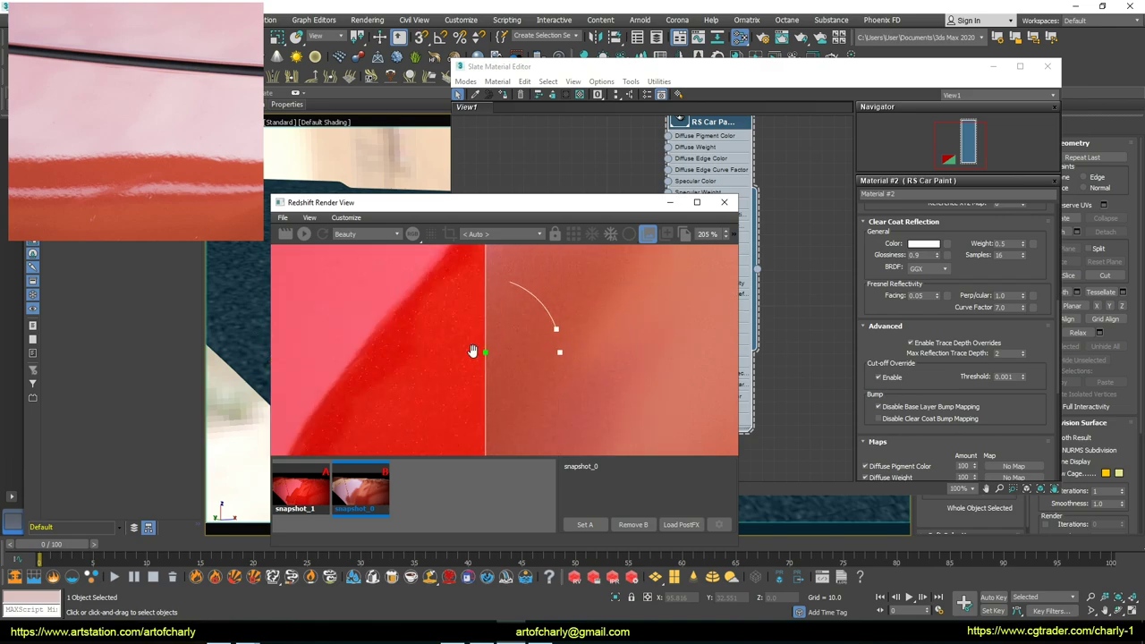
scroll(484, 367, "down", 2)
scroll(524, 392, "down", 2)
scroll(525, 392, "down", 2)
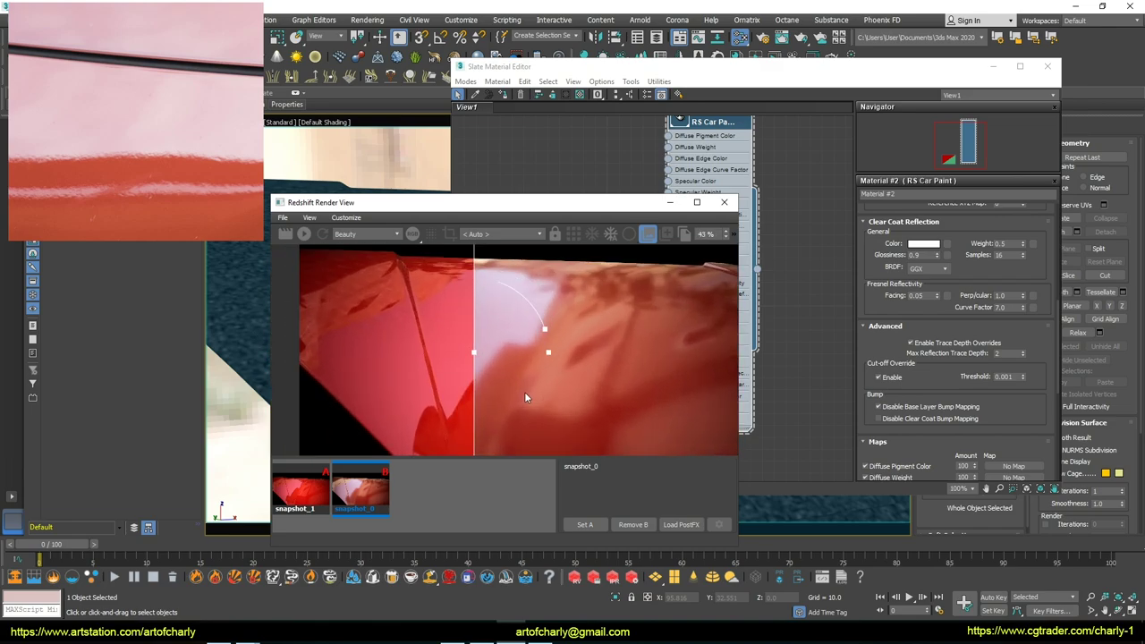
scroll(525, 392, "up", 1)
mouse_move(480, 356)
left_mouse_down()
mouse_move(747, 307)
mouse_move(153, 346)
mouse_move(796, 330)
mouse_move(172, 440)
left_mouse_up()
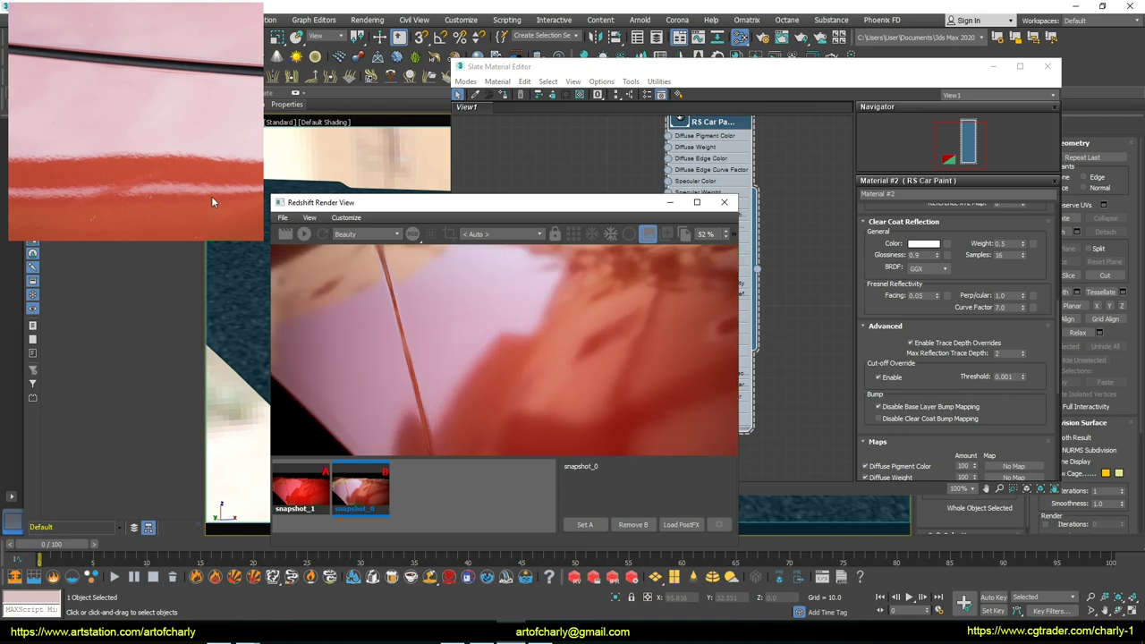
scroll(178, 180, "down", 5)
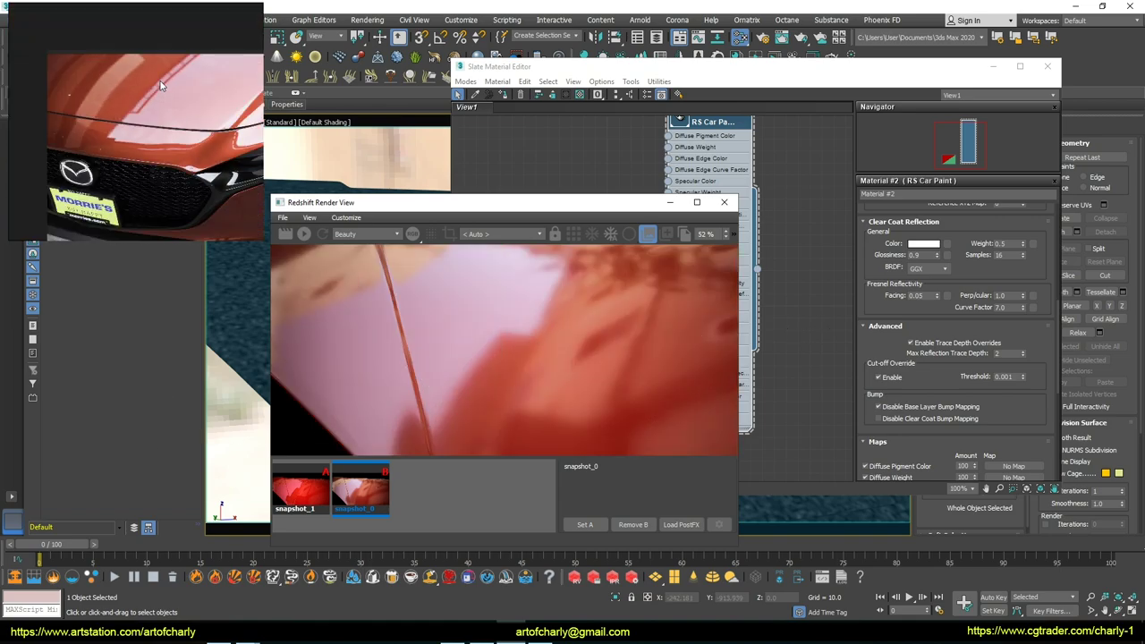
Switch the Cellular cells to Circular and shrink the Size to 0.201
scroll(161, 90, "up", 2)
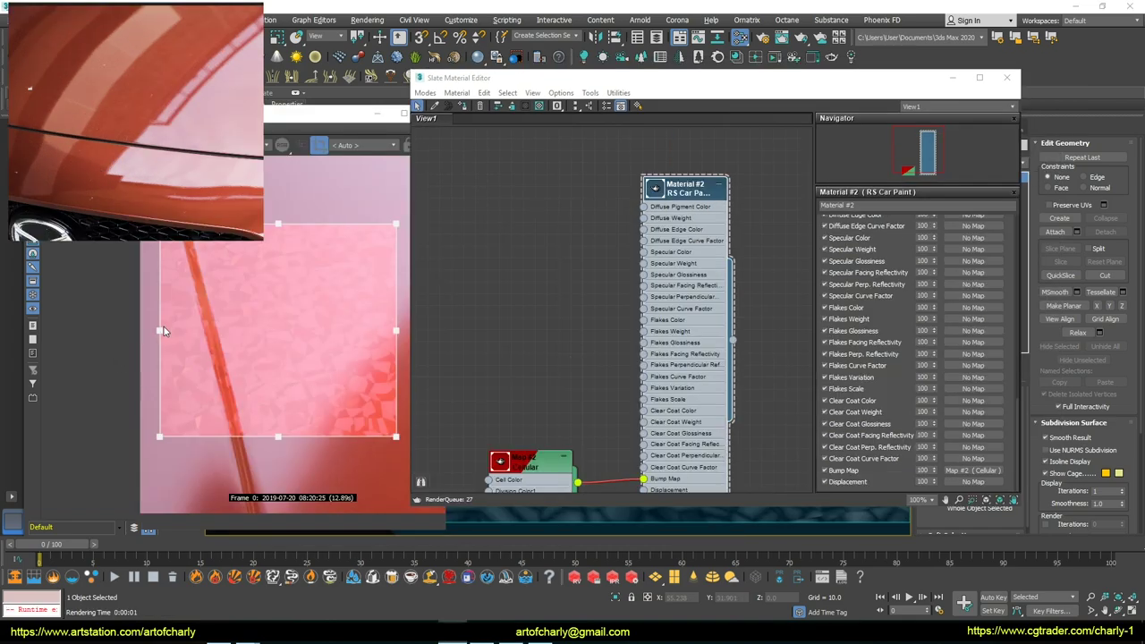
double_click(528, 481)
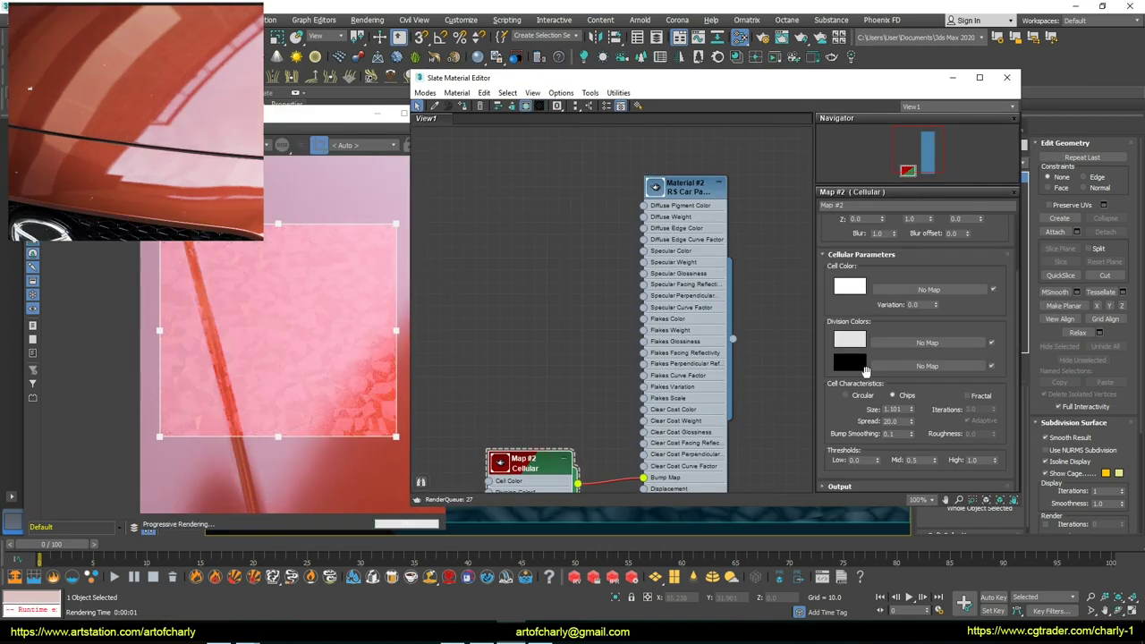
left_click_drag(912, 413, 912, 405)
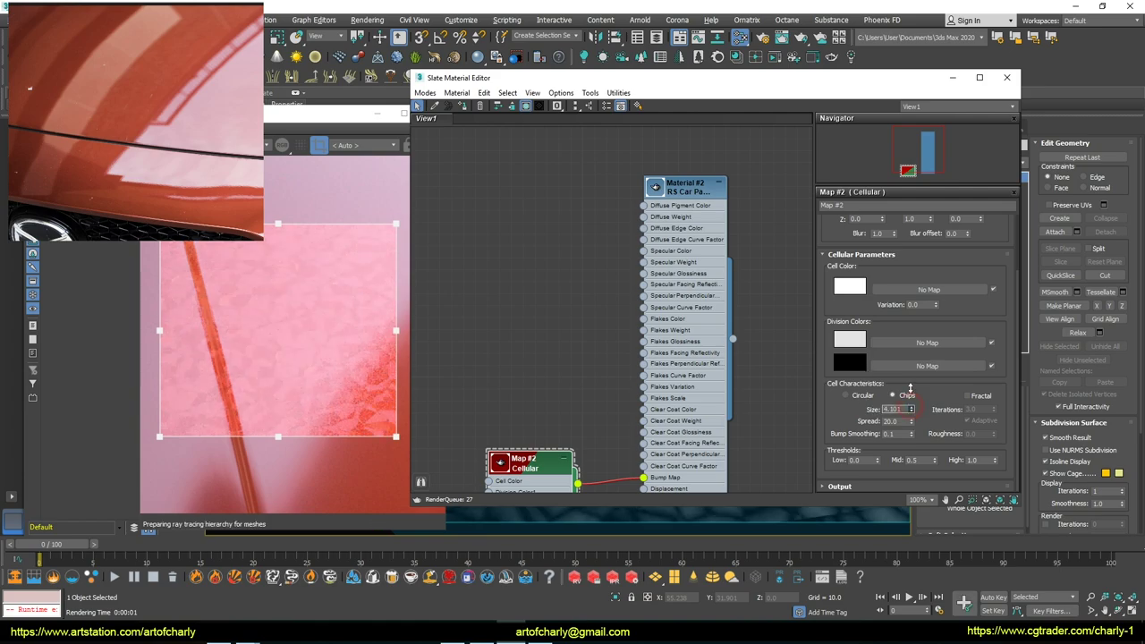
left_click(866, 398)
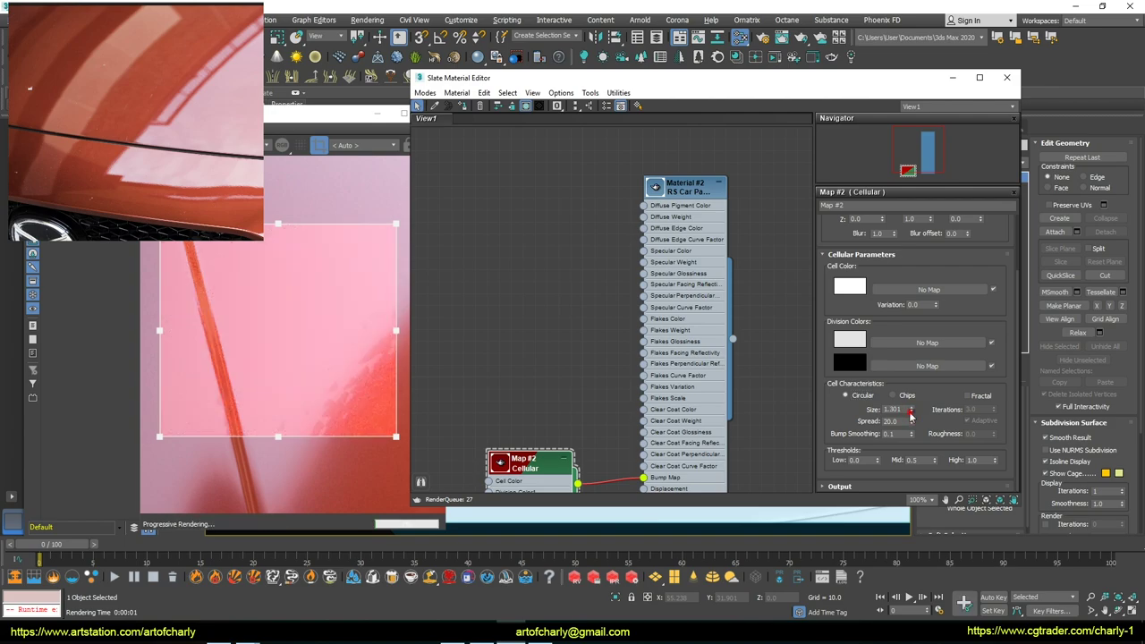
left_click_drag(911, 413, 912, 409)
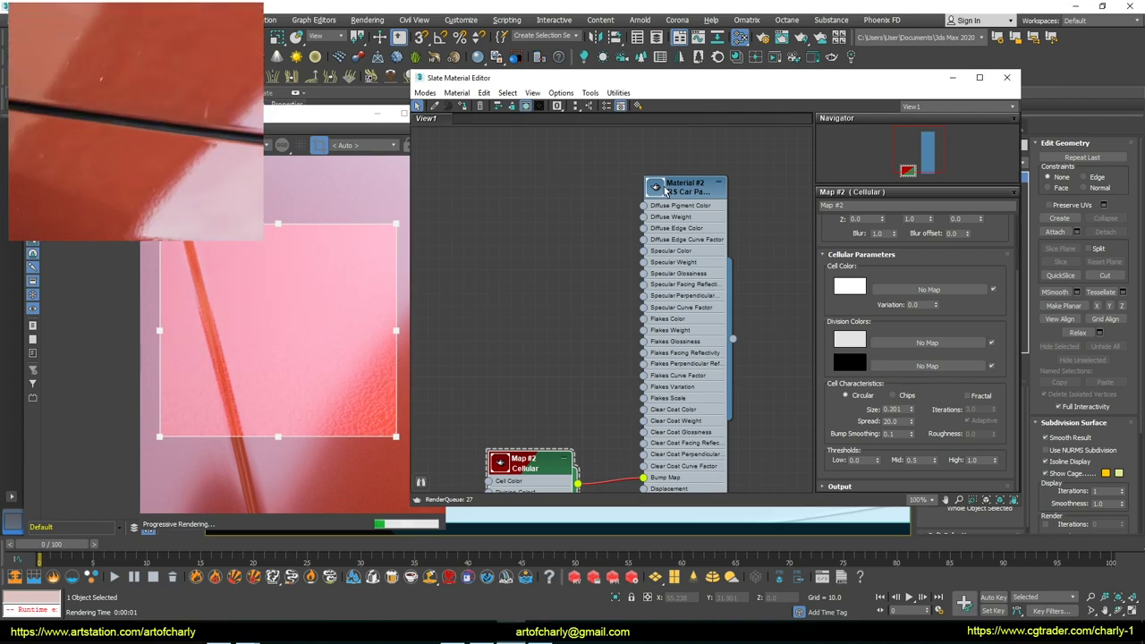
Re-enable the bump on the car paint's clear coat
left_click(665, 190)
key("Escape")
left_click(836, 311)
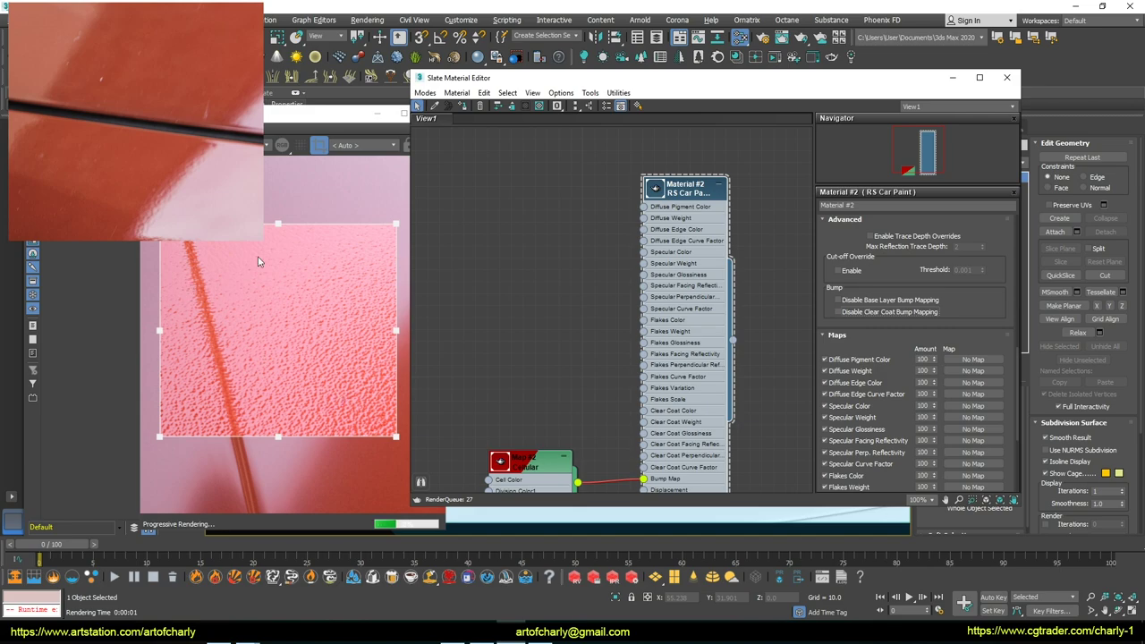
Lower the Bump Map amount, disable clear coat bump mapping, and check the Render View
scroll(859, 411, "down", 4)
key("Return")
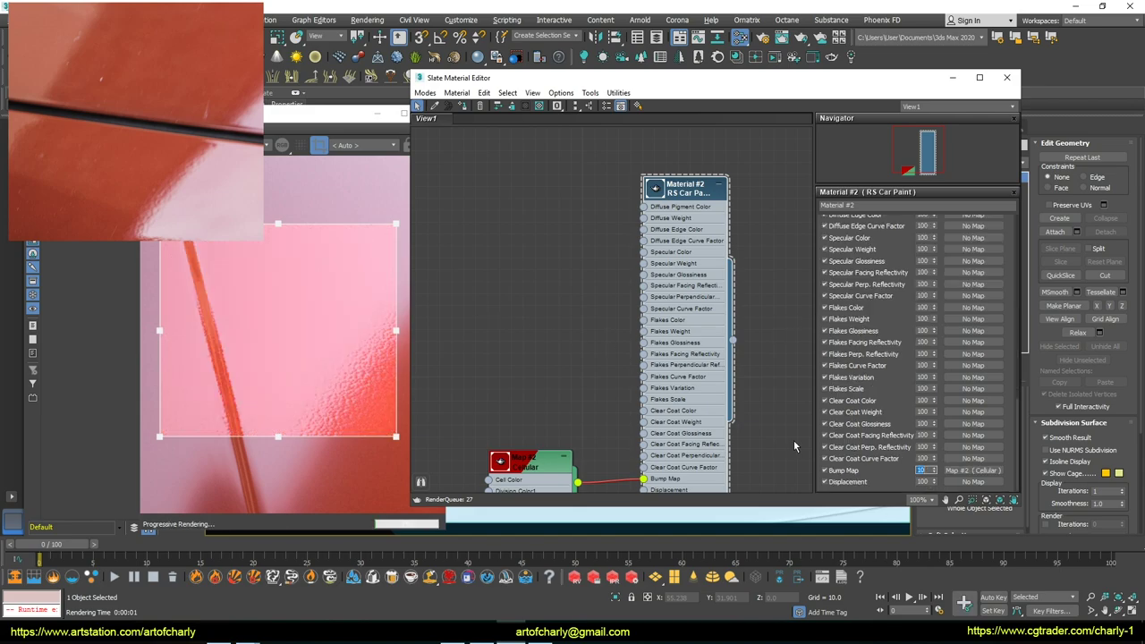
scroll(841, 355, "up", 3)
scroll(841, 354, "up", 3)
left_click(856, 378)
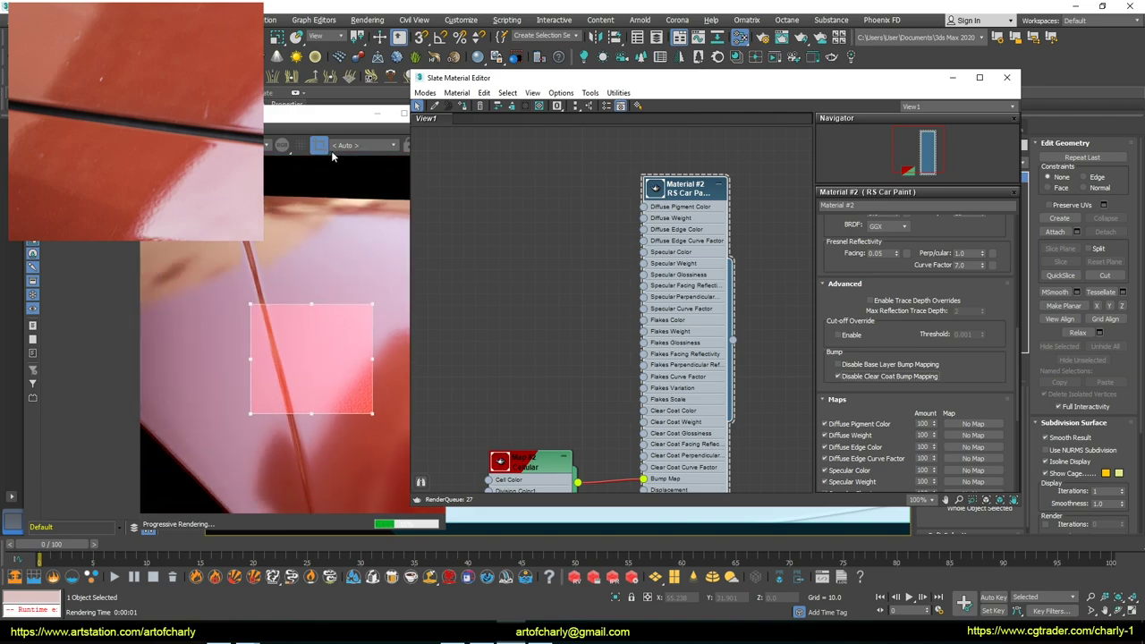
left_click(338, 116)
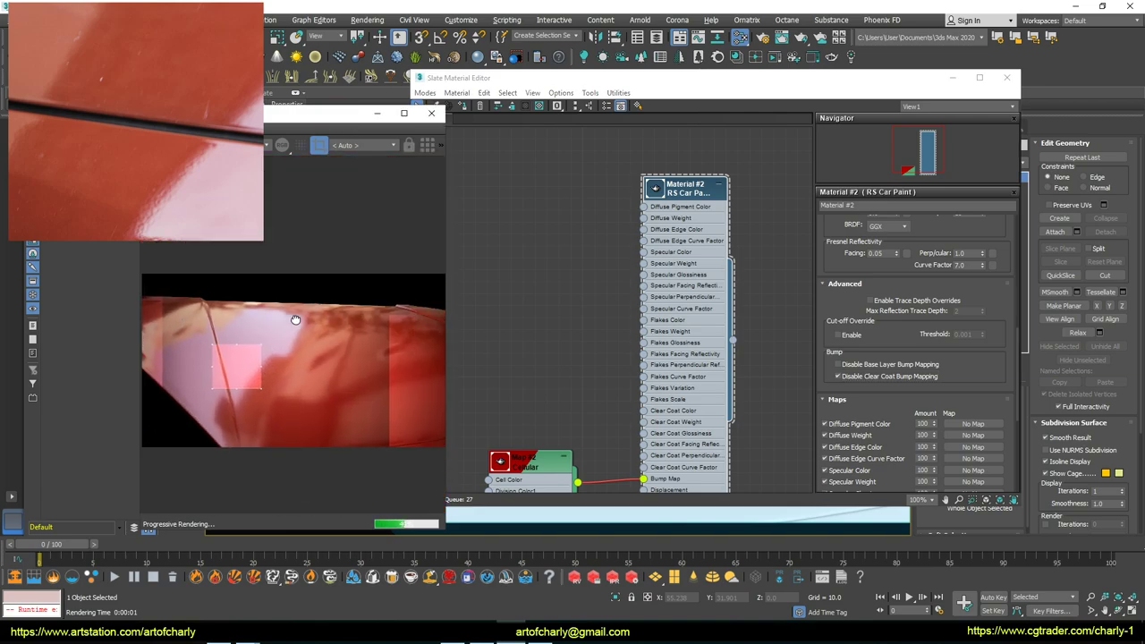
left_click(586, 254)
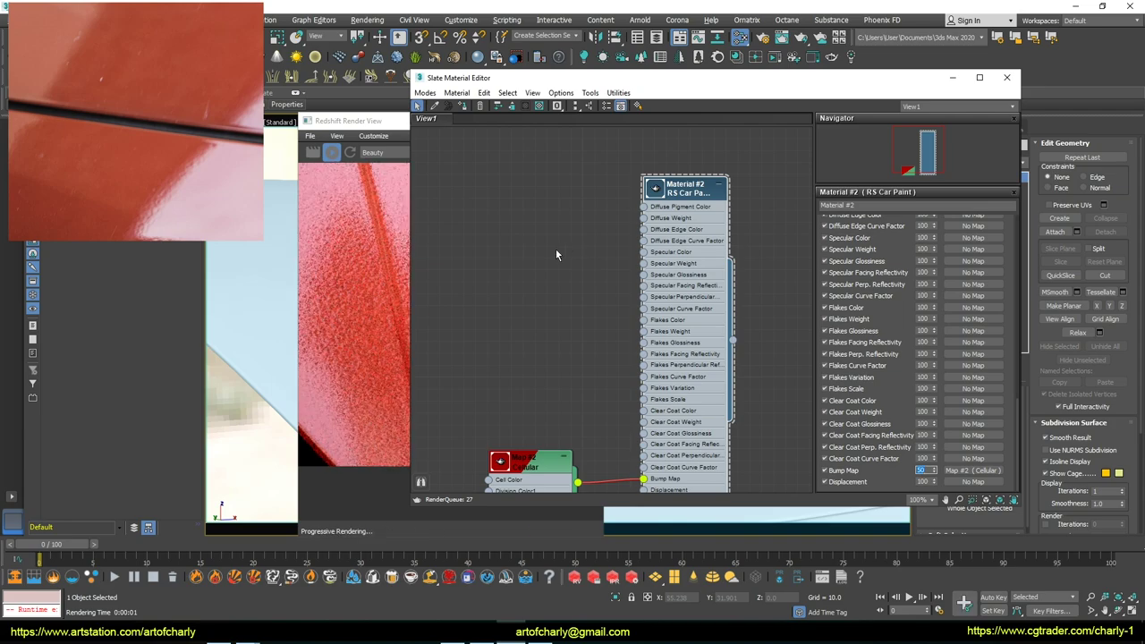
left_click(374, 123)
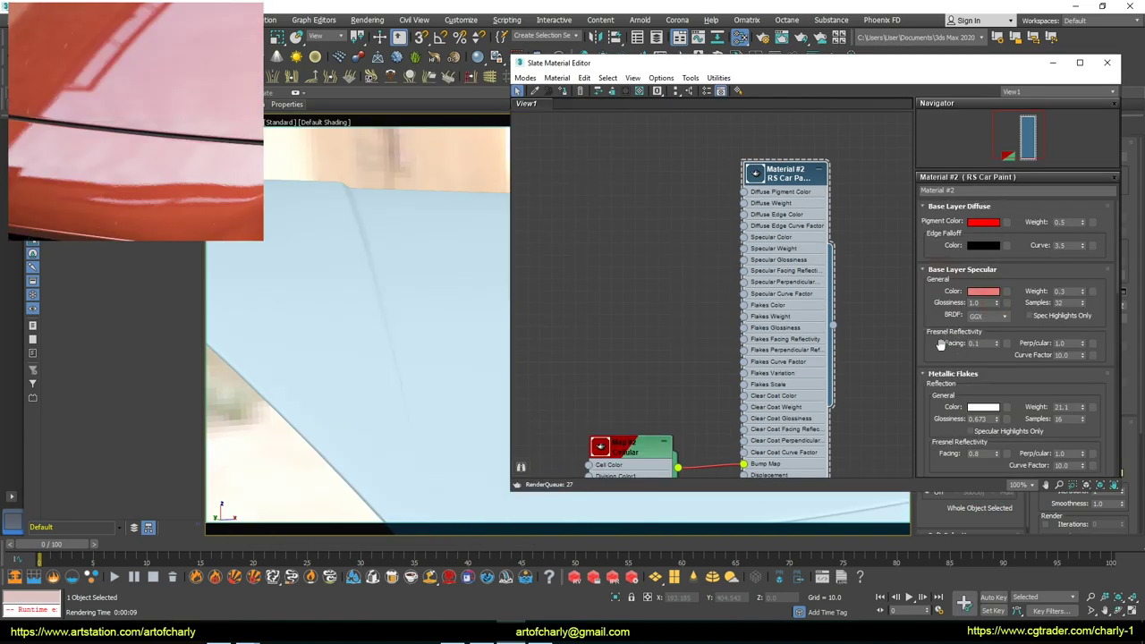
Raise the car paint's Clear Coat Glossiness to 1.0
scroll(942, 346, "down", 1)
scroll(941, 340, "down", 2)
scroll(942, 327, "down", 1)
scroll(950, 345, "down", 1)
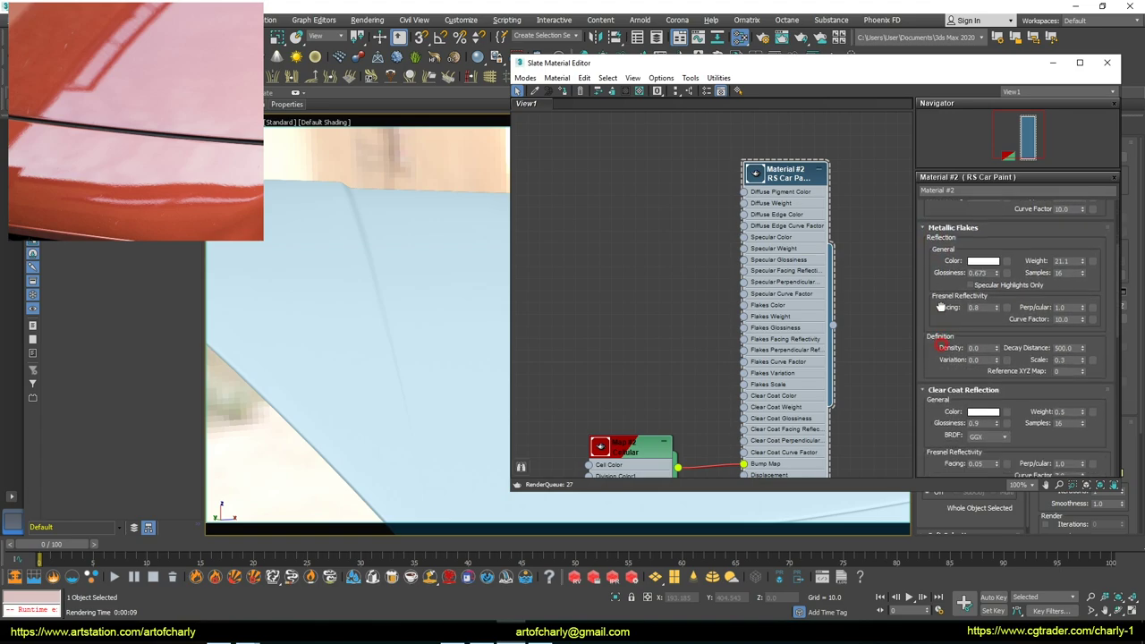
left_click_drag(999, 396, 993, 381)
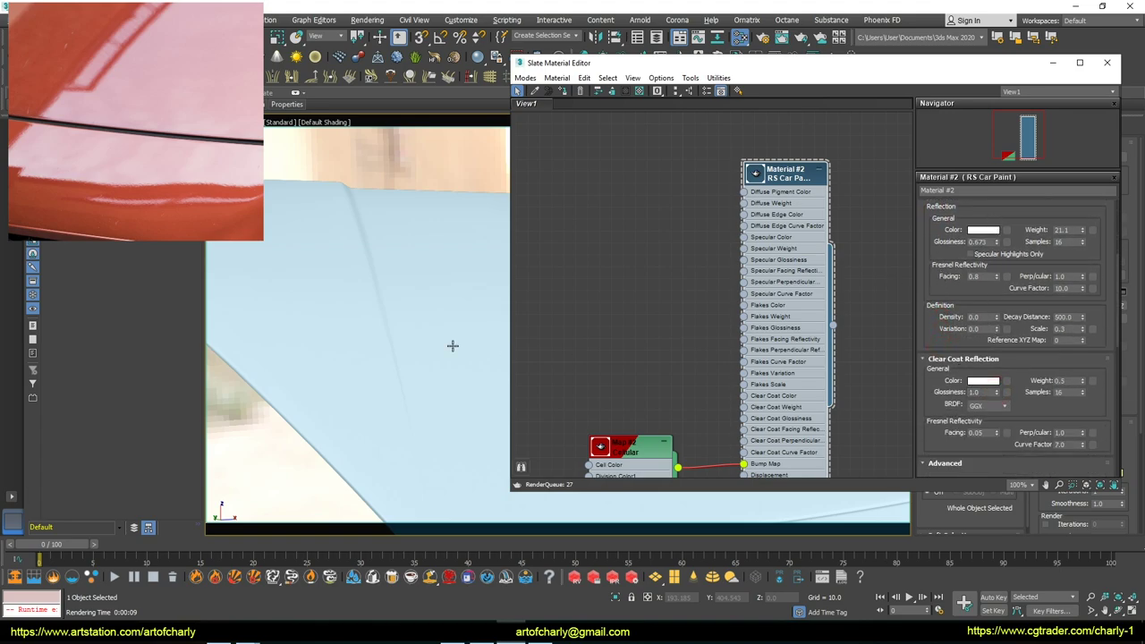
Fine-tune Clear Coat Glossiness to 0.973 while checking the Redshift Render View, then move the render view to the top
left_click(593, 577)
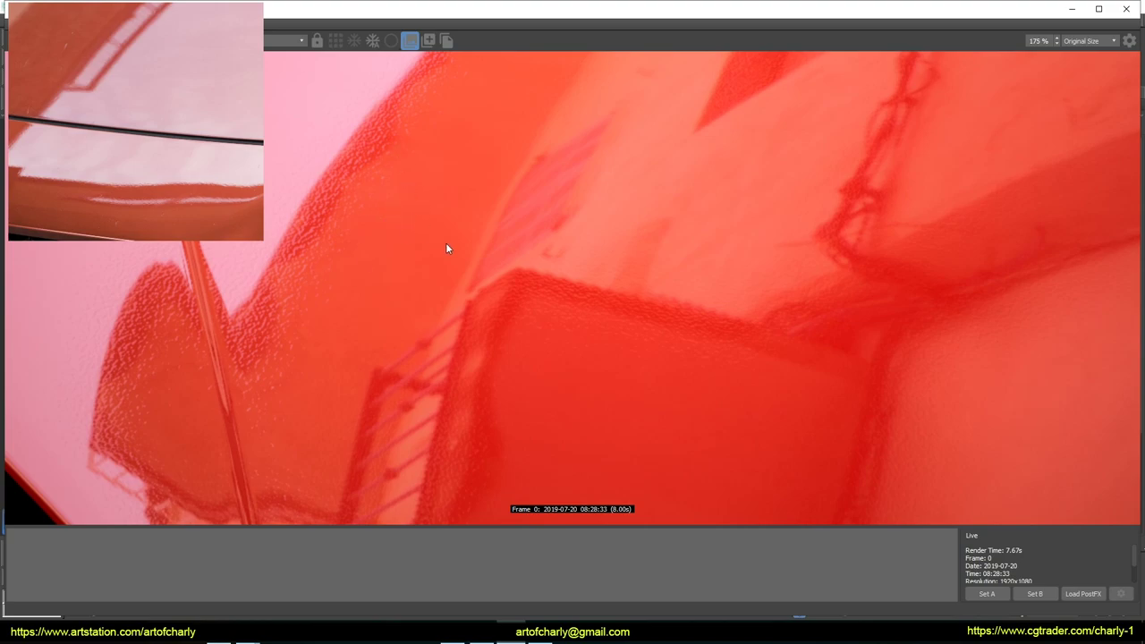
scroll(446, 243, "down", 3)
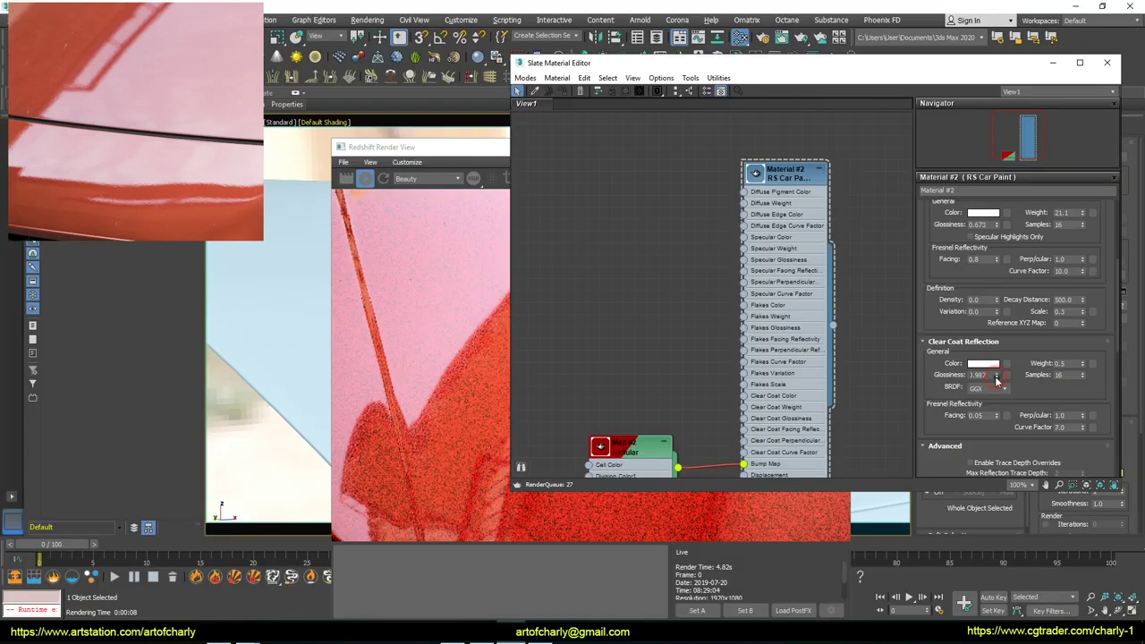
left_click_drag(998, 405, 997, 400)
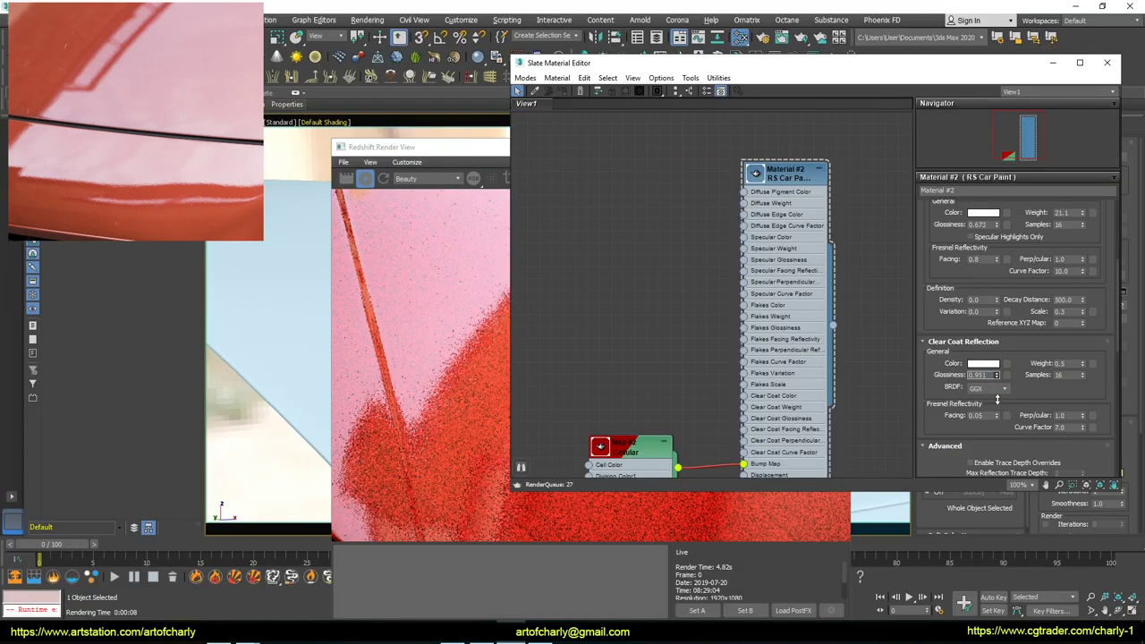
left_click_drag(997, 400, 998, 394)
left_click_drag(452, 148, 417, 30)
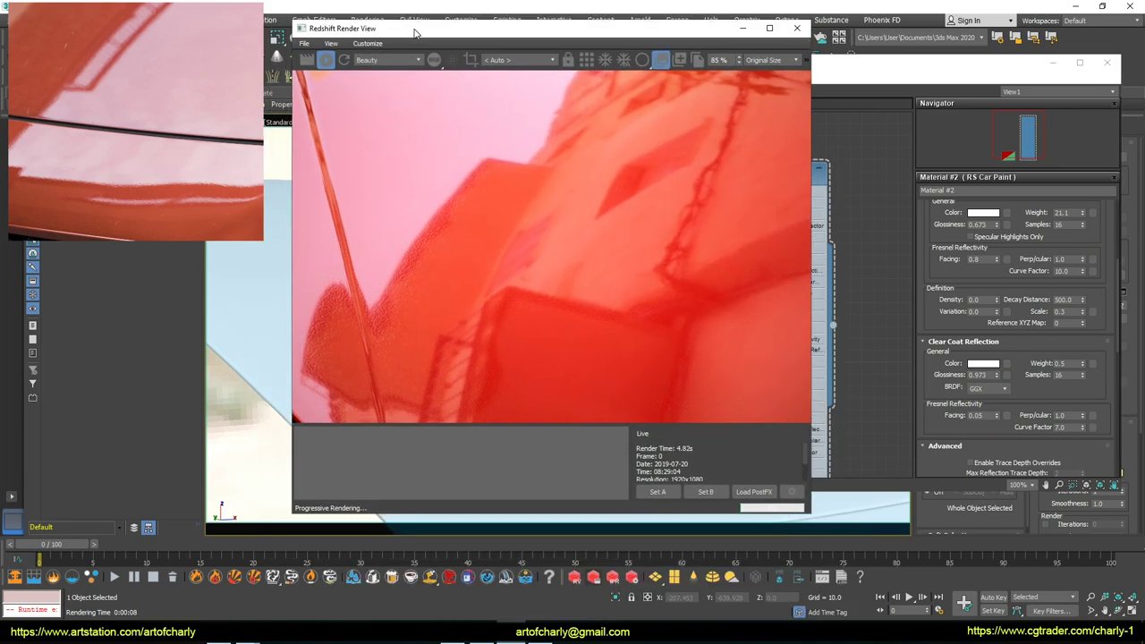
left_click(859, 376)
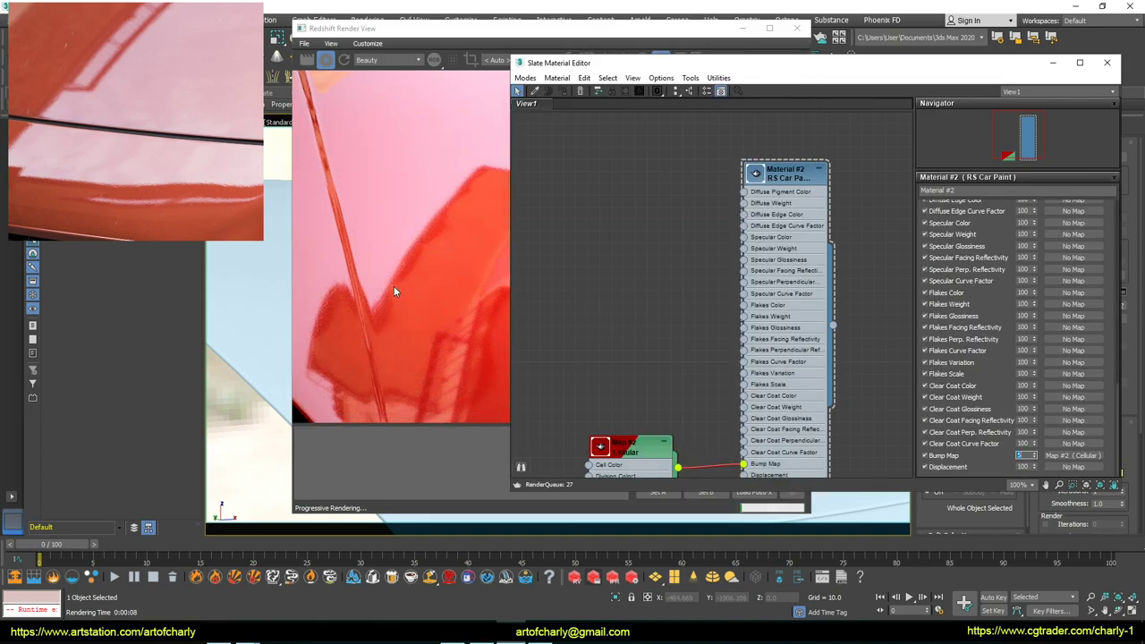
Check that the Maps rollout's Bump Map slot holds the Cellular map at amount 5
left_click(516, 22)
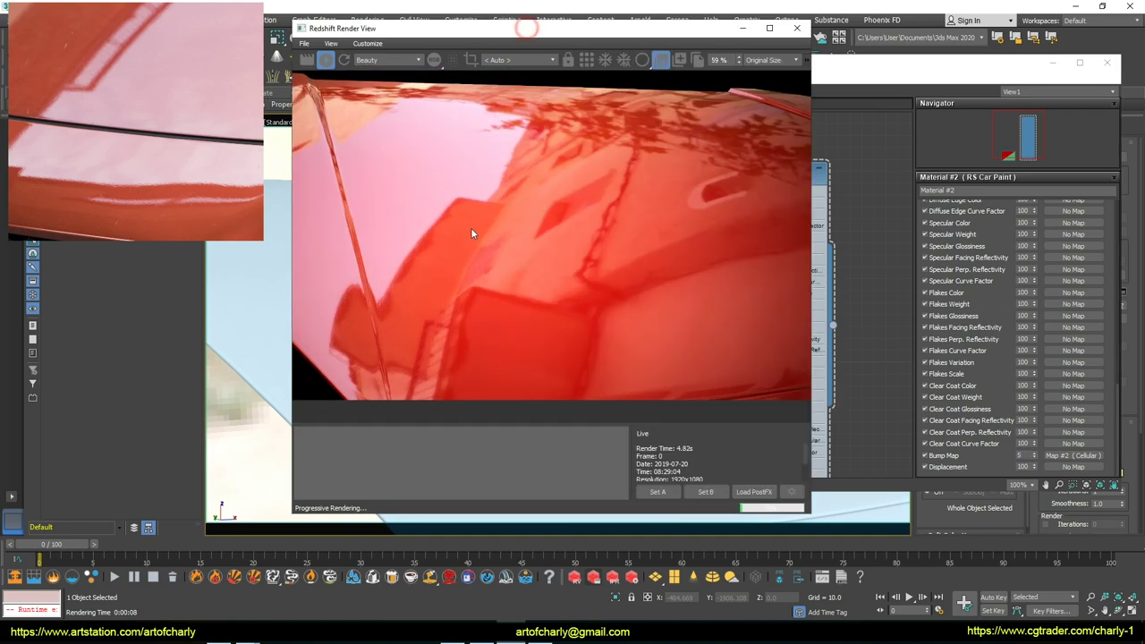
left_click(1011, 215)
scroll(1011, 269, "up", 3)
left_click_drag(938, 290, 978, 329)
key("Escape")
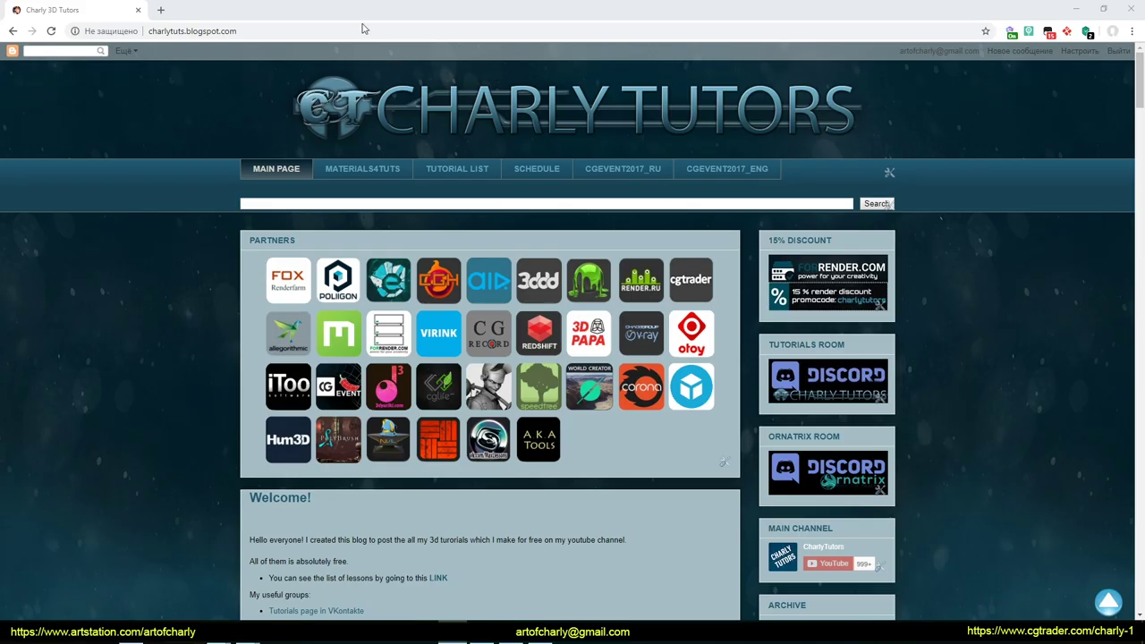
Go to the blog's MATERIALS4TUTS page and scroll down to the Redshift CarPaint Part 1 References entry
left_click(290, 31)
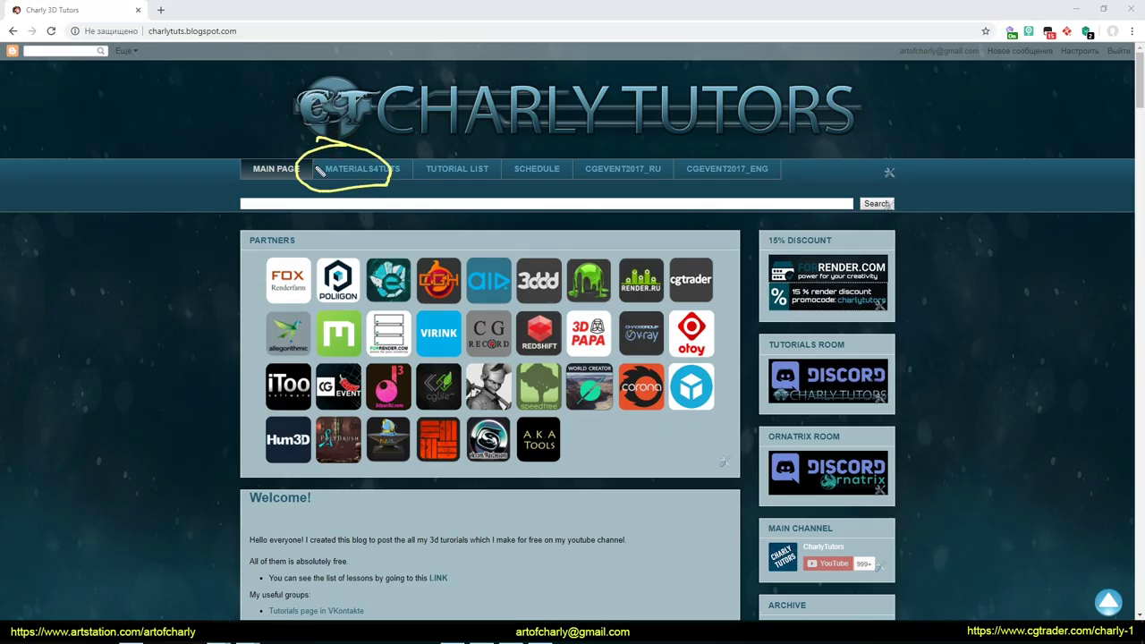
left_click(371, 173)
scroll(331, 229, "down", 6)
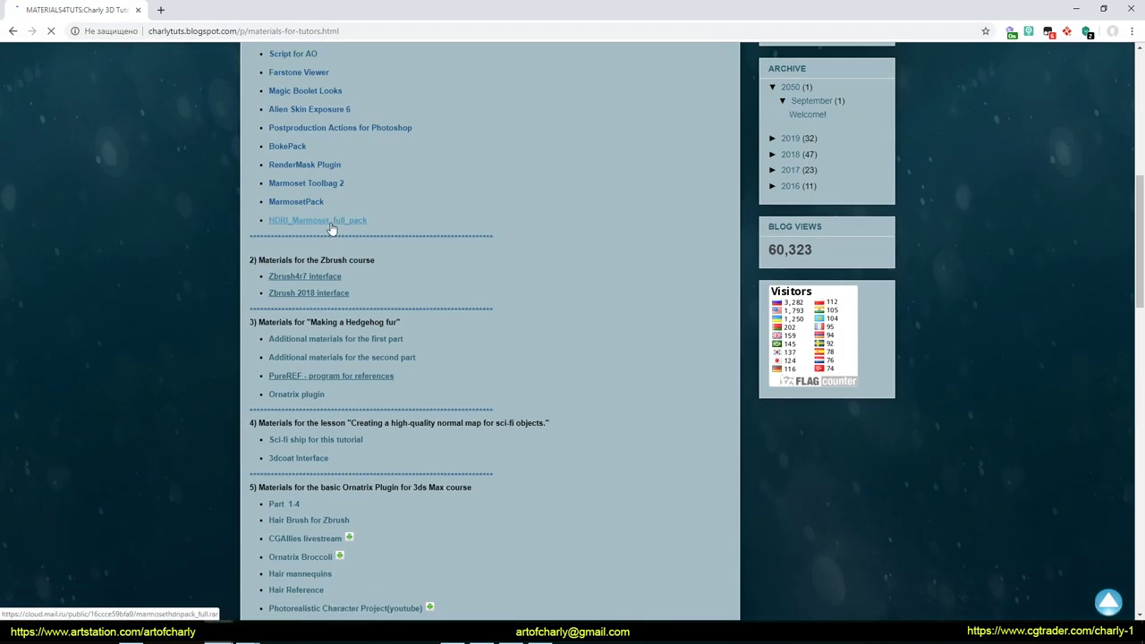
scroll(378, 257, "down", 10)
scroll(380, 264, "down", 10)
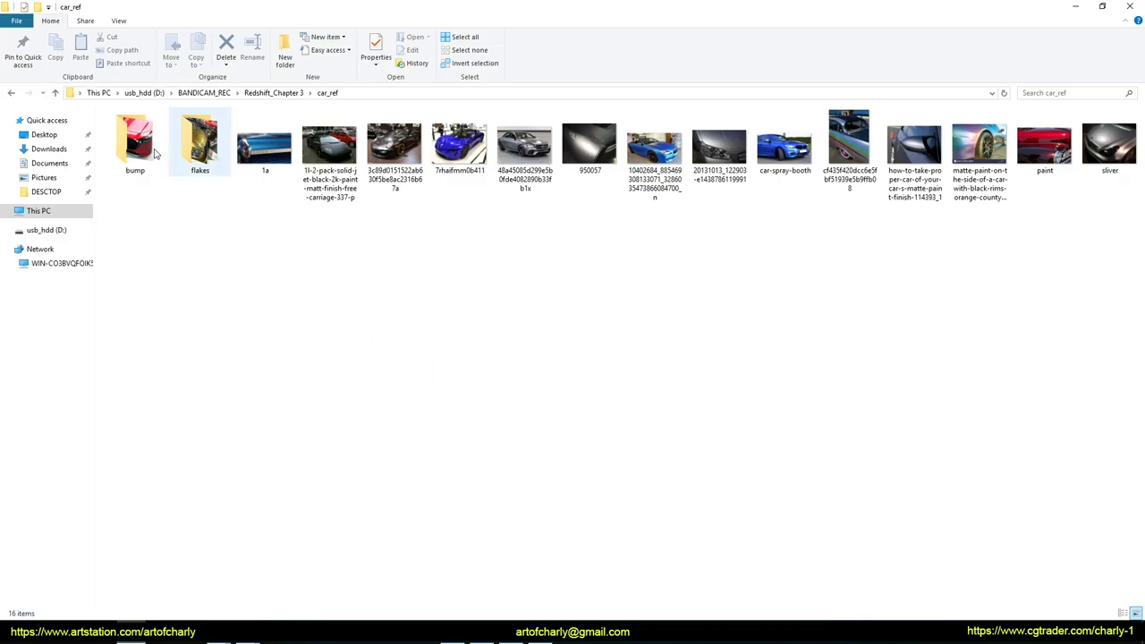
Browse the bump and flakes reference subfolders, then return to car_ref
double_click(200, 134)
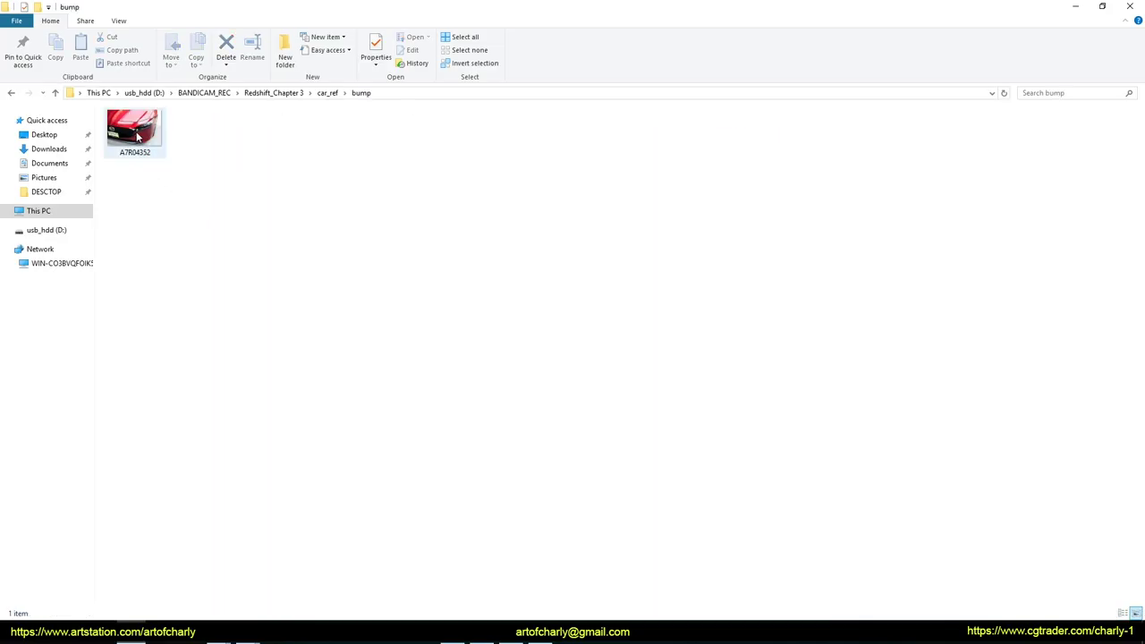
left_click(11, 93)
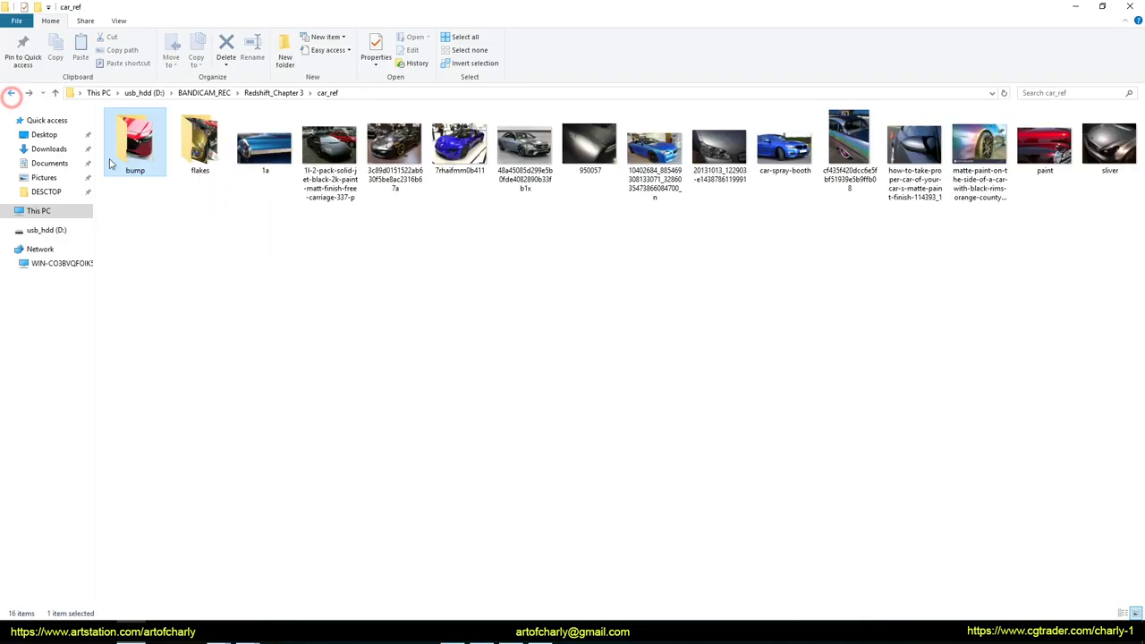
double_click(200, 165)
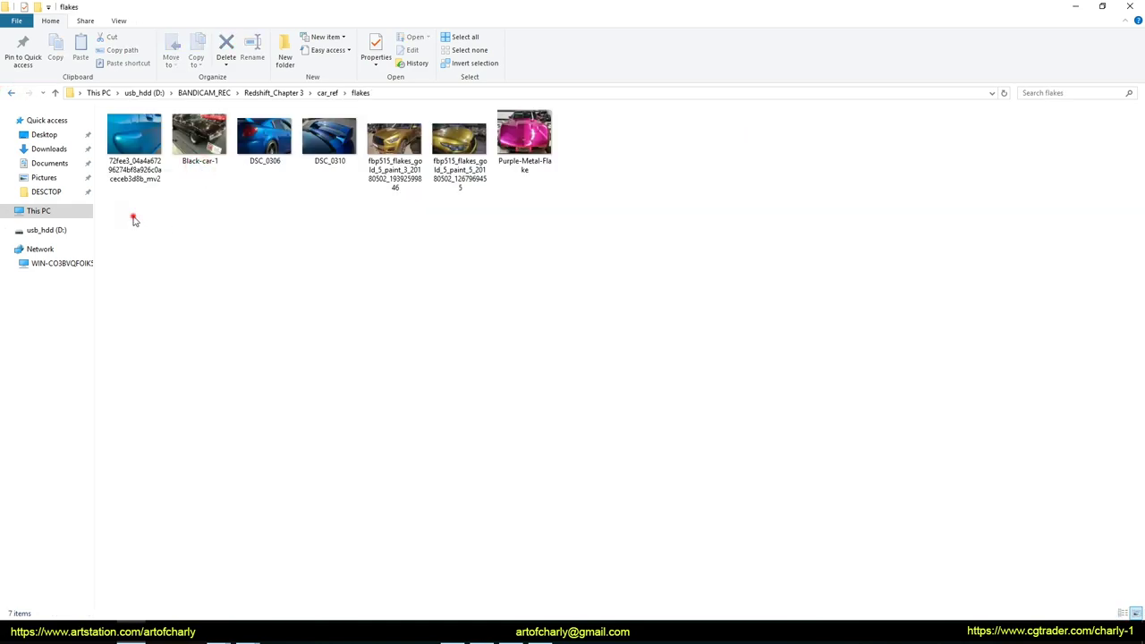
left_click_drag(134, 220, 635, 217)
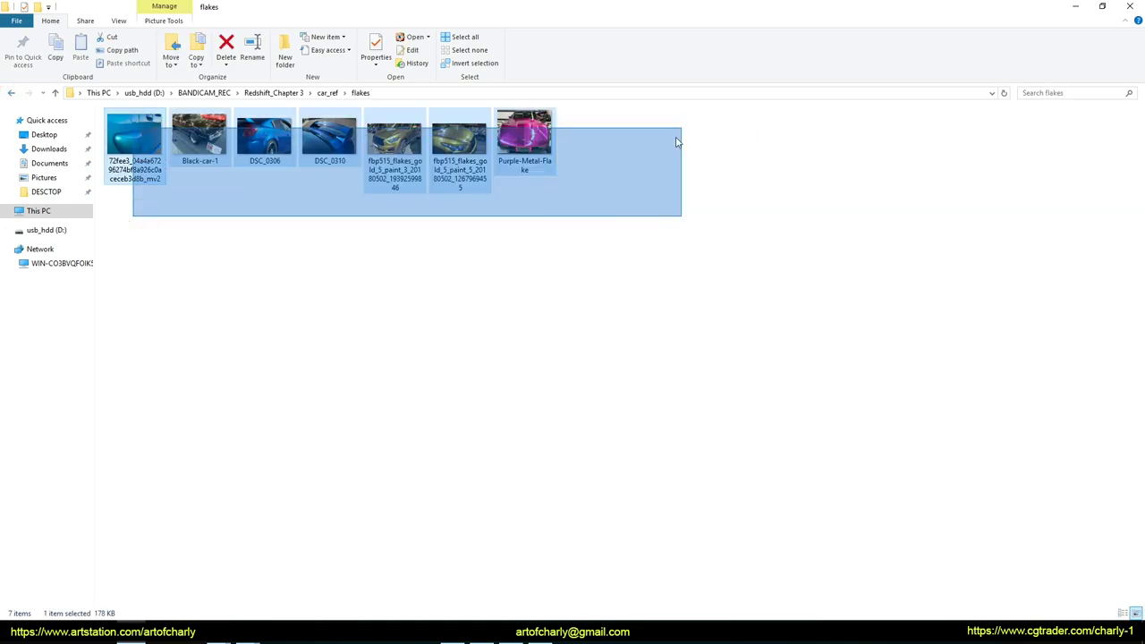
left_click(11, 93)
Select the car paint reference photos in car_ref, then clear the selection
left_click_drag(272, 224, 1085, 123)
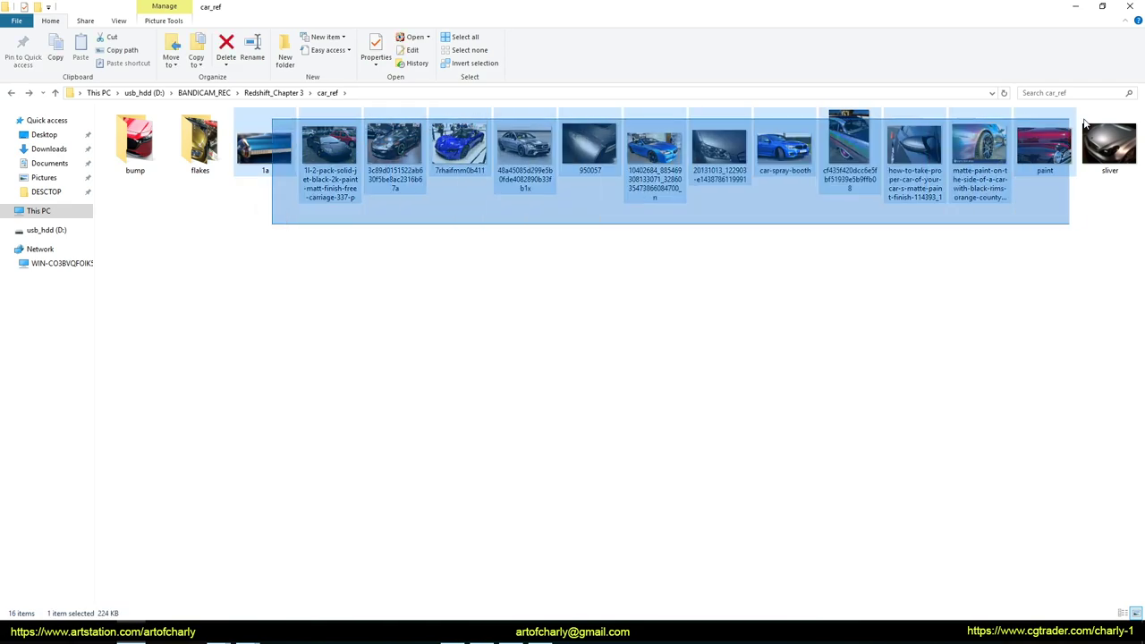
left_click(823, 295)
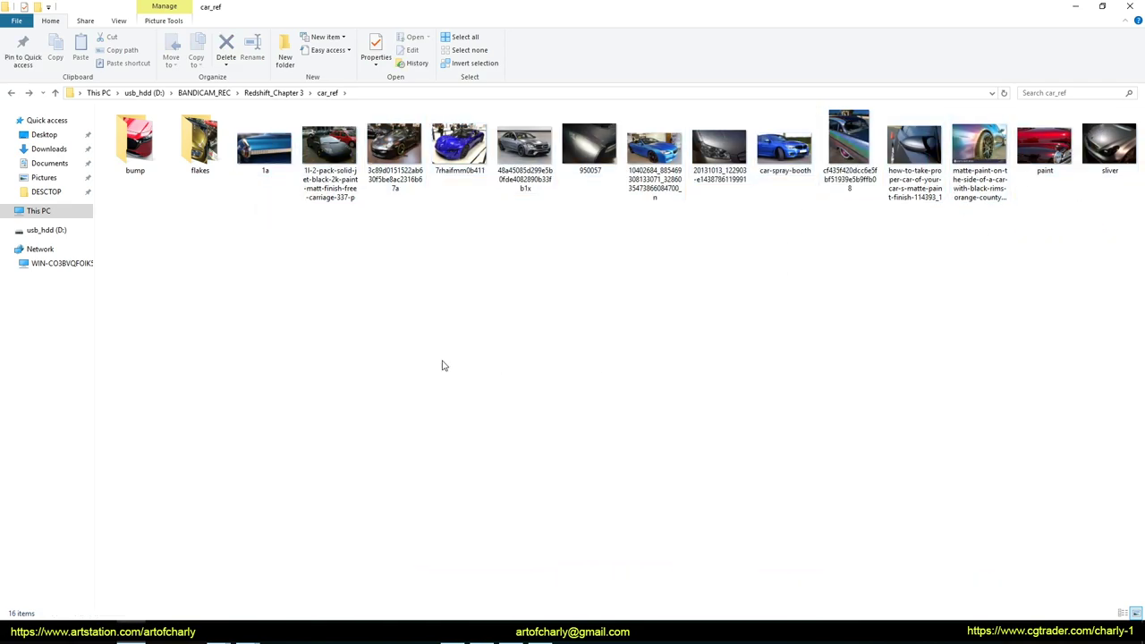
left_click_drag(299, 216, 1011, 112)
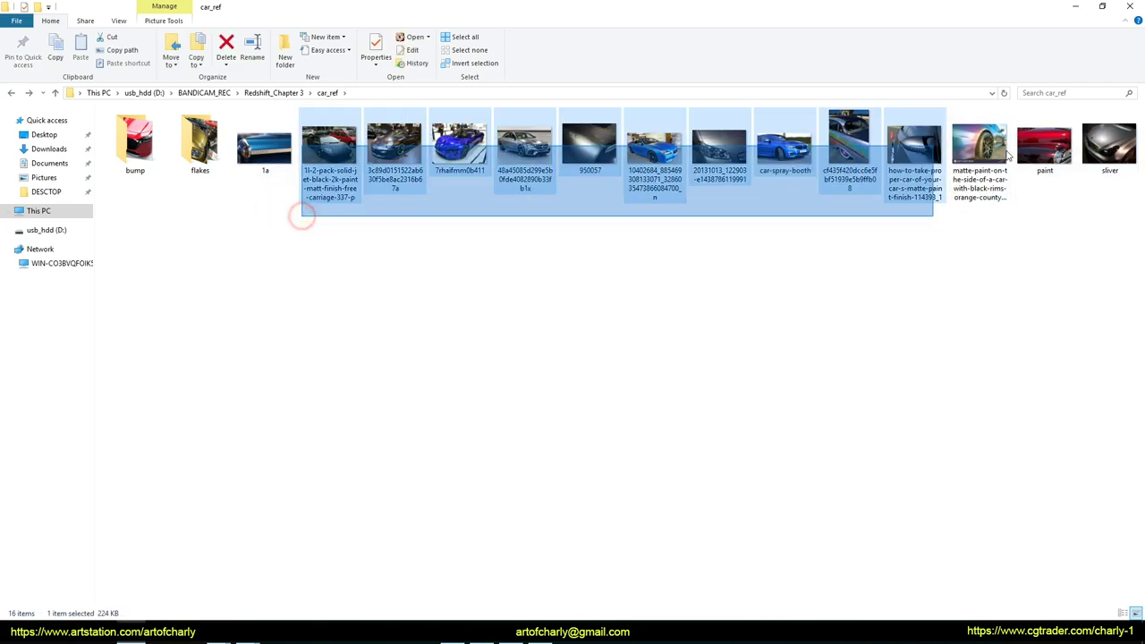
left_click(864, 315)
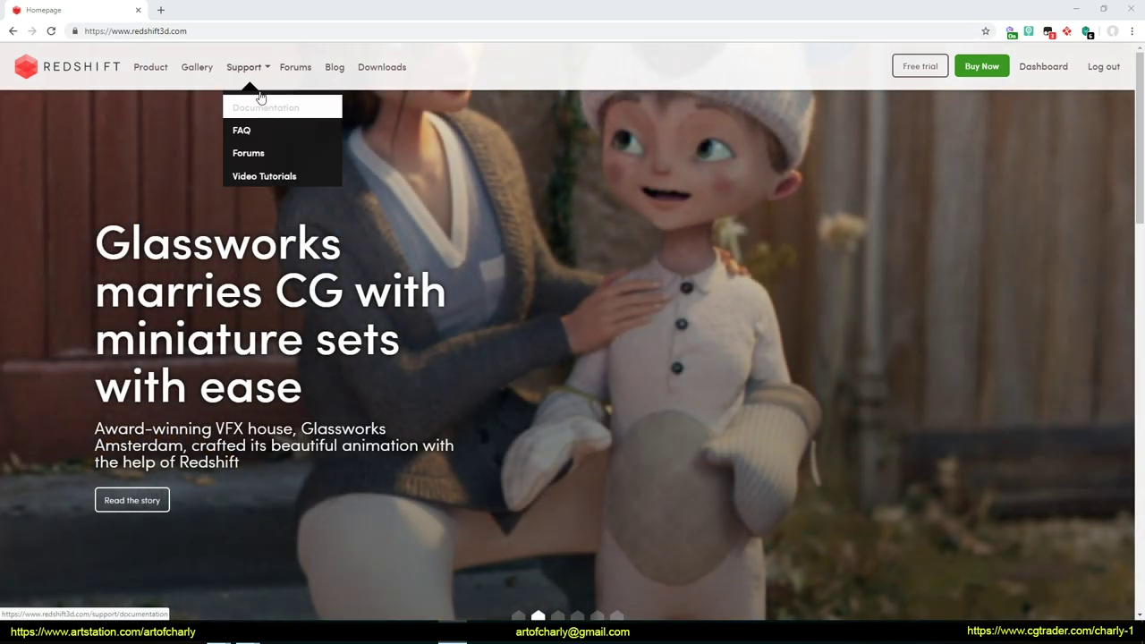
Navigate Redshift Support > Documentation > 3DS MAX > Material Shaders > Car Paint and scroll to its top
left_click(223, 55)
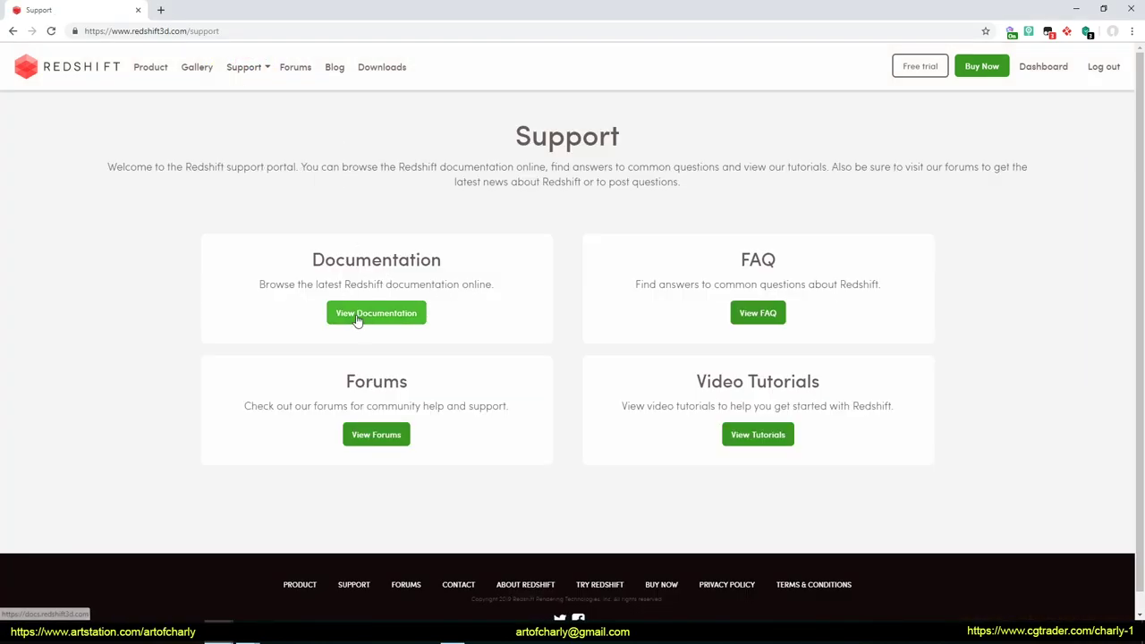
left_click(375, 313)
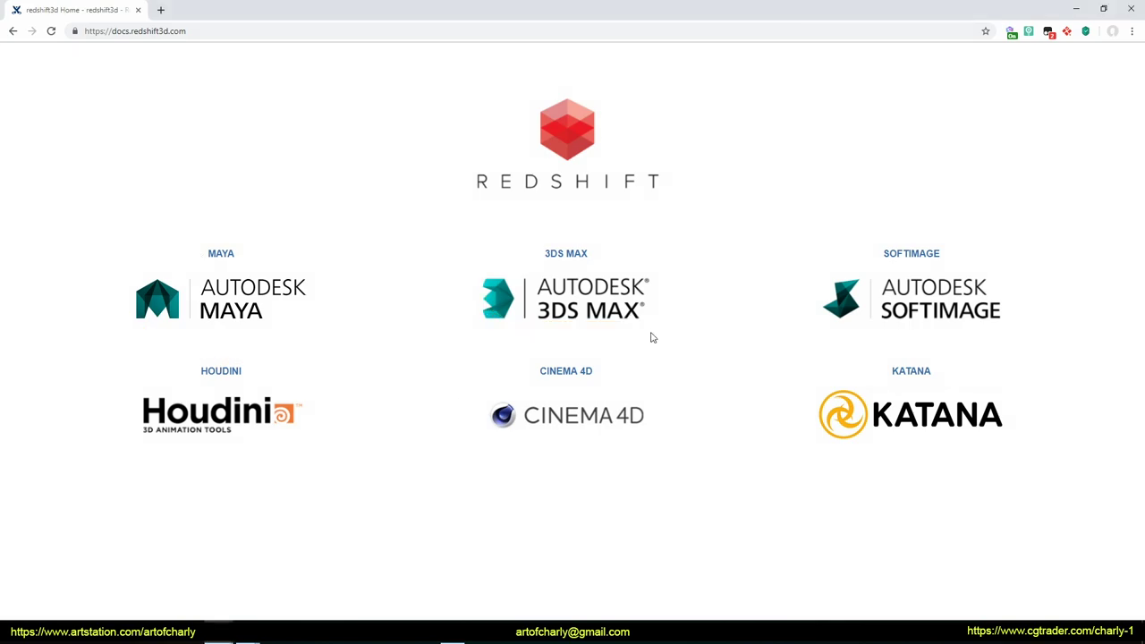
left_click(567, 309)
left_click(274, 176)
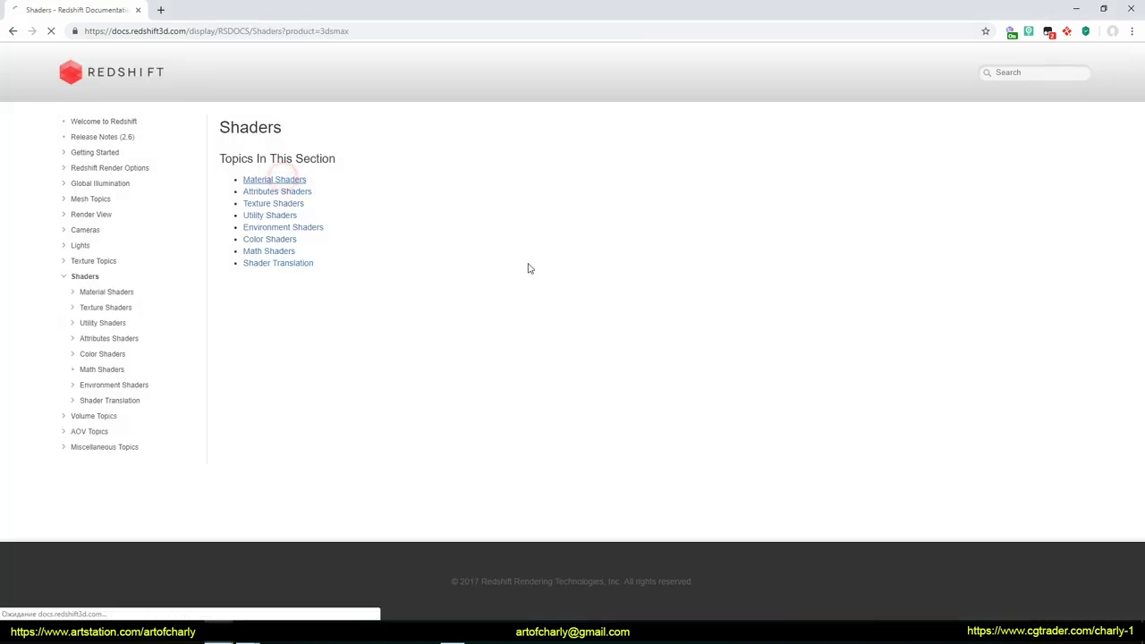
left_click(260, 245)
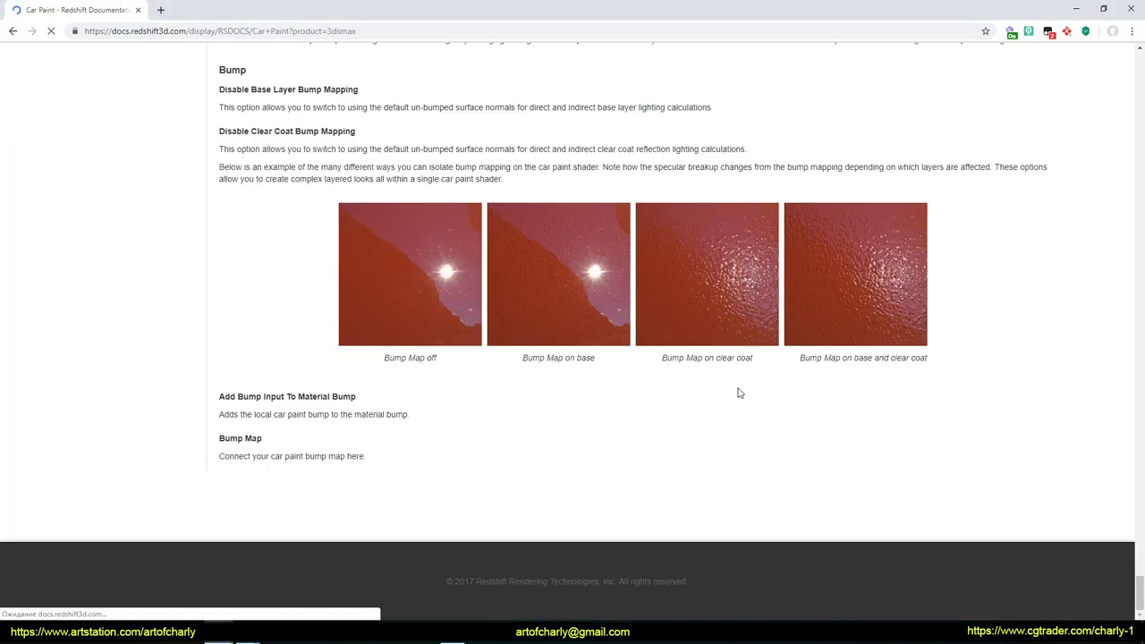
scroll(487, 315, "up", 10)
scroll(489, 317, "up", 10)
scroll(492, 319, "up", 10)
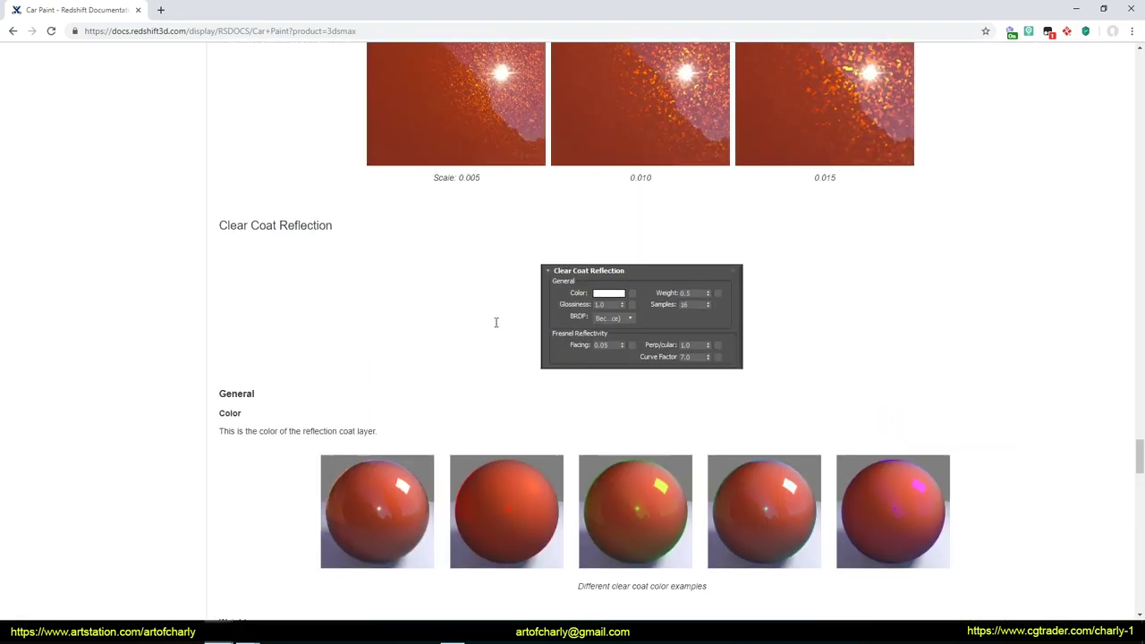
scroll(496, 322, "up", 10)
scroll(496, 323, "up", 10)
scroll(497, 324, "up", 10)
scroll(496, 325, "up", 10)
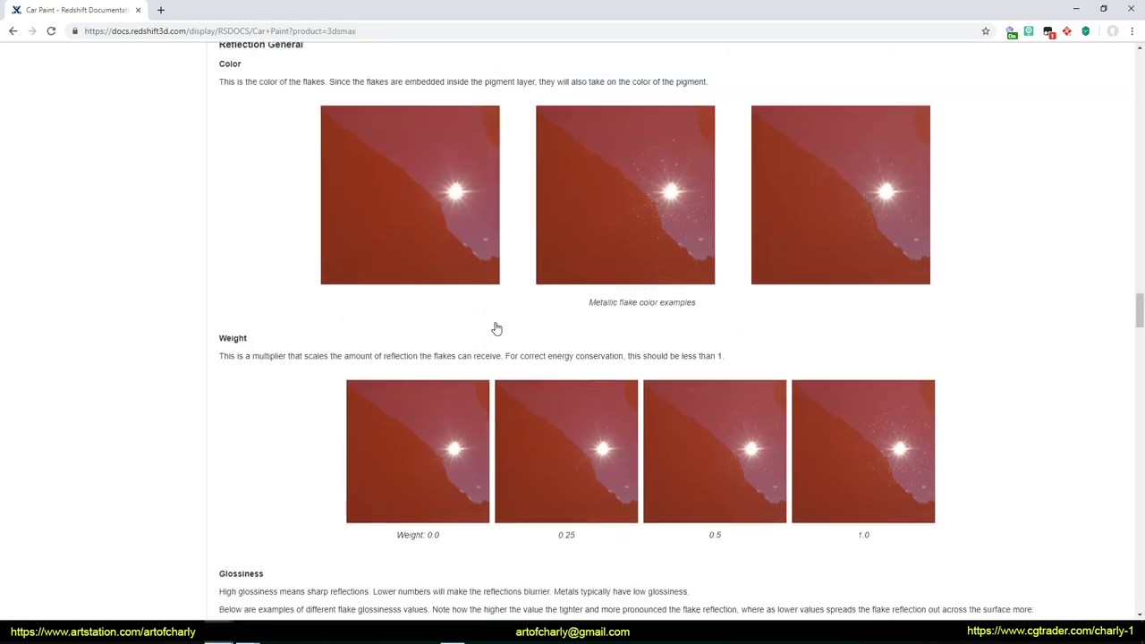
scroll(497, 327, "up", 10)
scroll(497, 327, "up", 5)
scroll(537, 287, "up", 5)
scroll(576, 235, "up", 5)
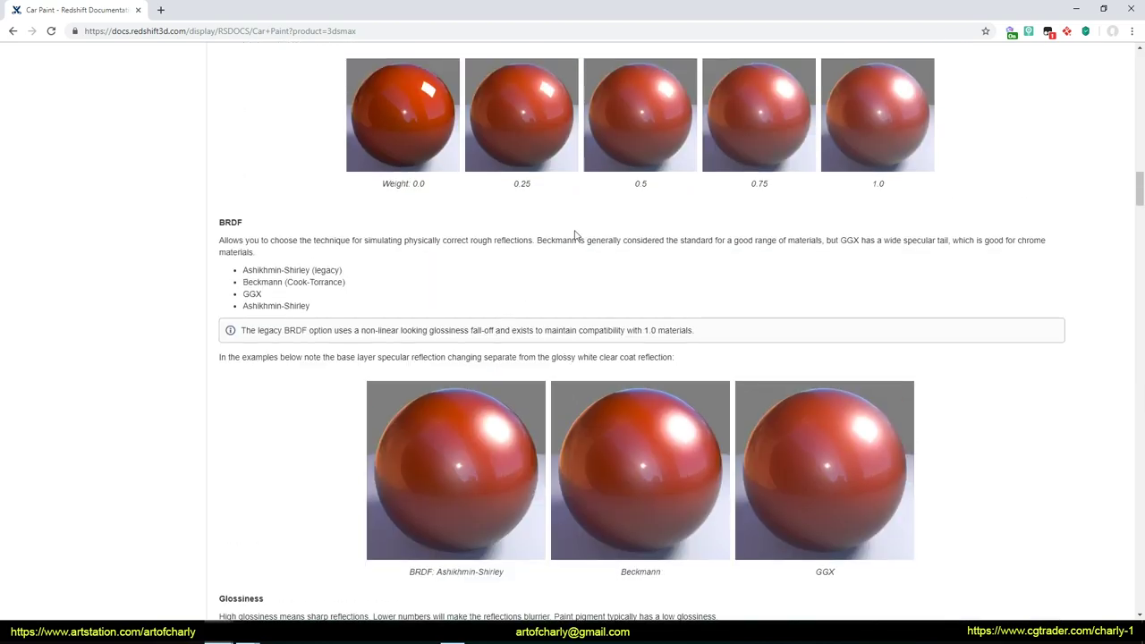
scroll(385, 281, "up", 1)
scroll(385, 280, "up", 5)
scroll(385, 281, "up", 5)
scroll(385, 281, "up", 5)
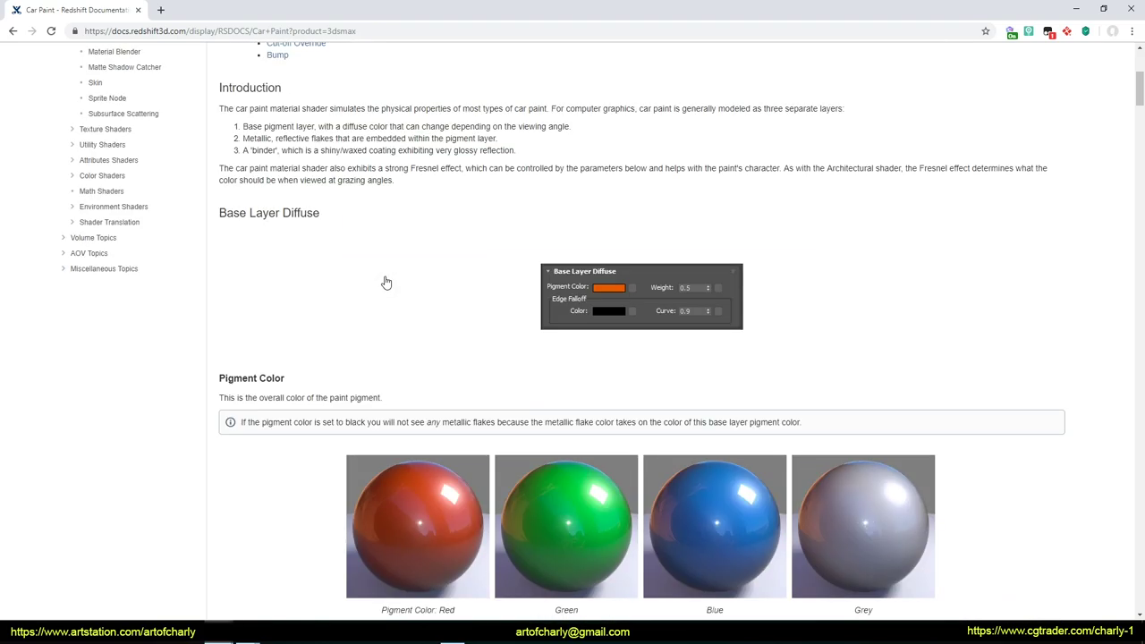
scroll(398, 299, "up", 5)
scroll(457, 430, "down", 2)
scroll(460, 425, "down", 4)
scroll(471, 417, "down", 4)
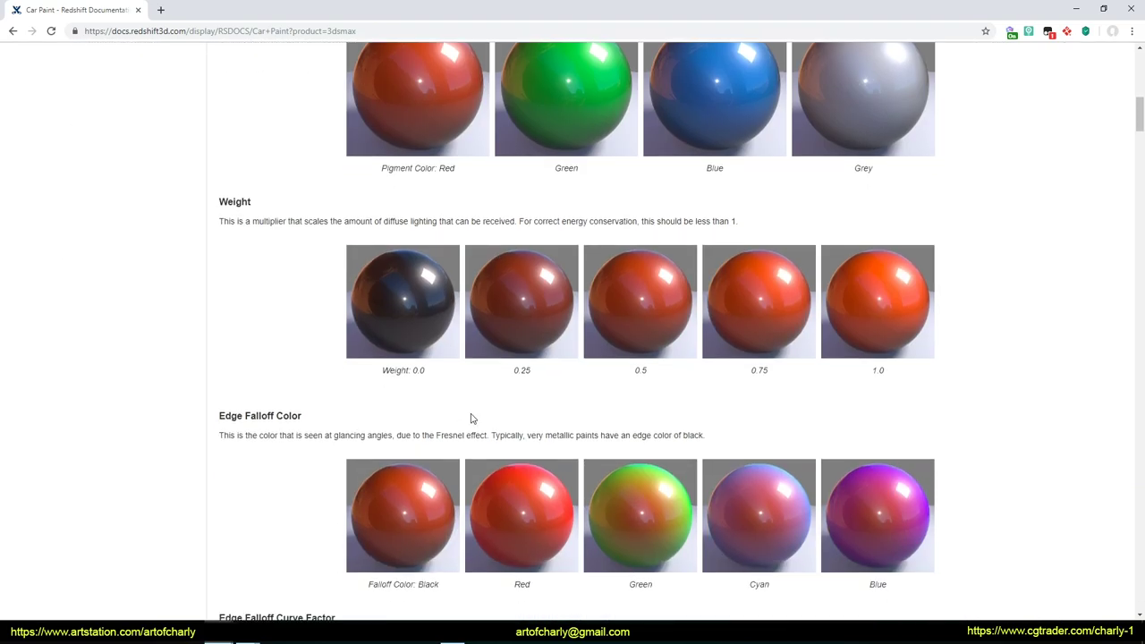
scroll(472, 419, "up", 8)
scroll(358, 393, "up", 3)
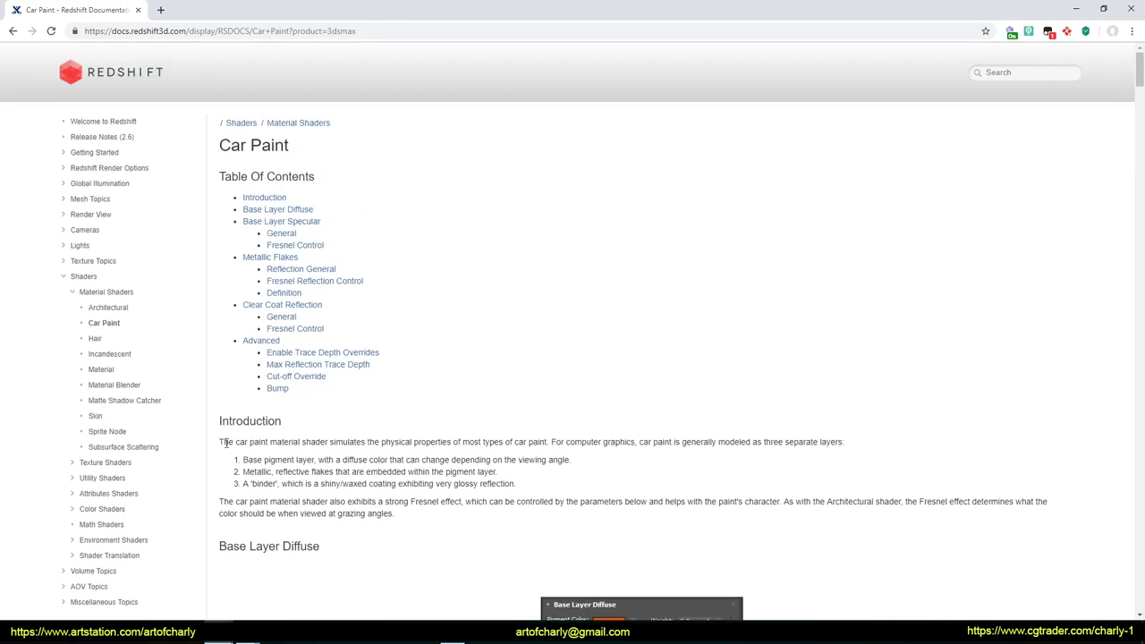
Highlight the Car Paint Introduction paragraphs while reading, then return to the blog's materials tab
mouse_move(219, 441)
left_mouse_down()
mouse_move(460, 503)
mouse_move(394, 514)
left_mouse_up()
left_click(435, 447)
left_click_drag(220, 441, 403, 524)
left_click(420, 512)
left_click_drag(325, 458, 415, 519)
left_click(414, 517)
key("ctrl+Tab")
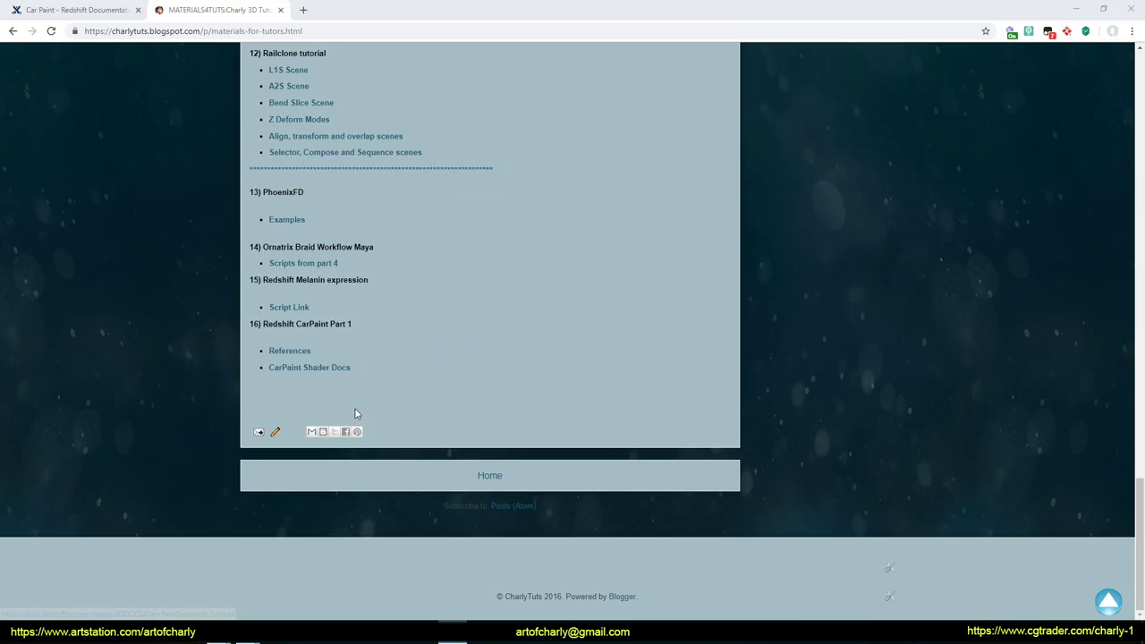
Follow the CarPaint Shader Docs link under Redshift CarPaint Part 1 to the Redshift documentation
left_click(308, 367)
scroll(412, 268, "down", 7)
scroll(421, 260, "up", 4)
scroll(421, 261, "up", 5)
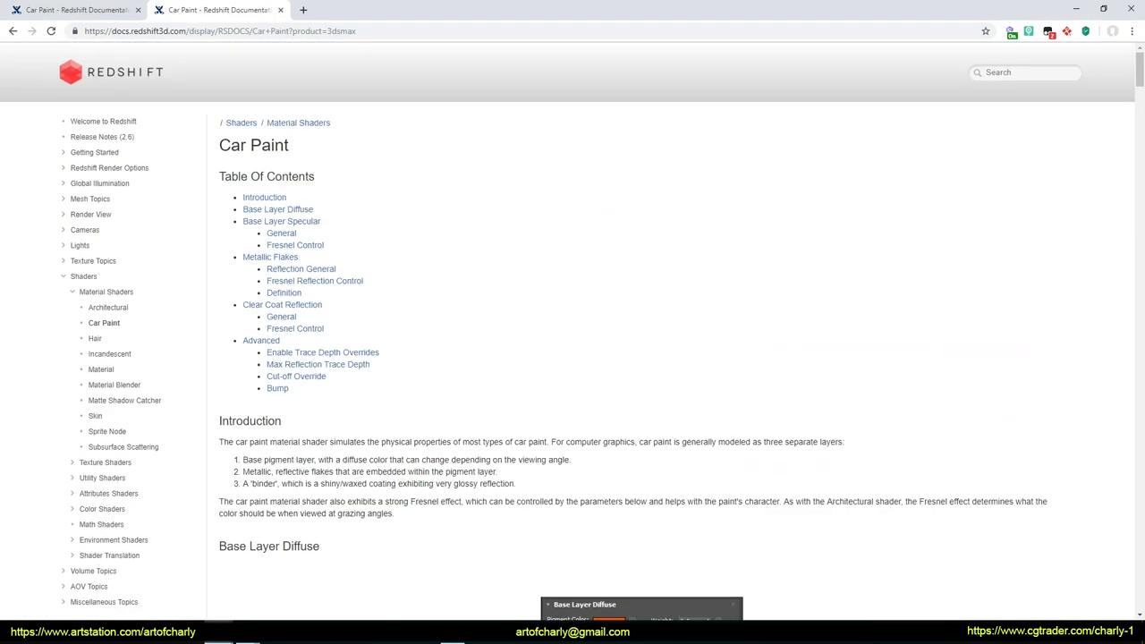